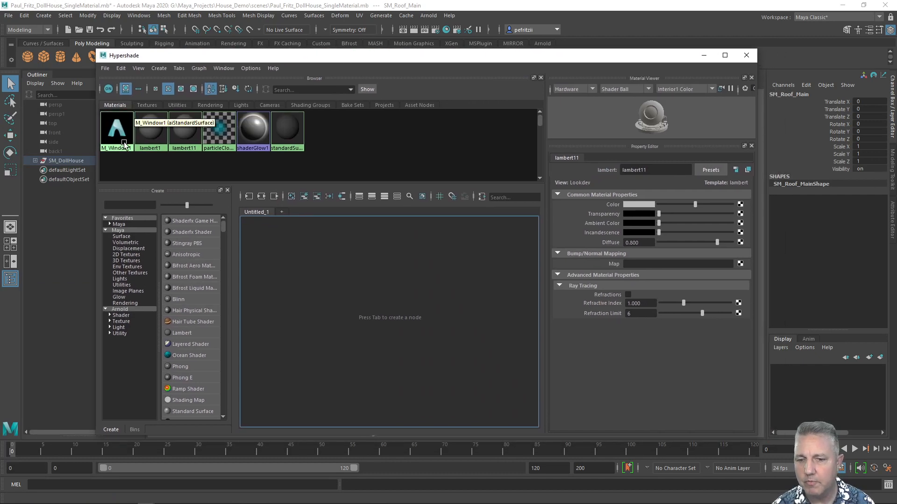
Move the Hypershade window aside and minimize it to reveal the roof in the viewport.
{"action": "left_click_drag", "start_coordinate": [319, 55], "coordinate": [275, 78]}
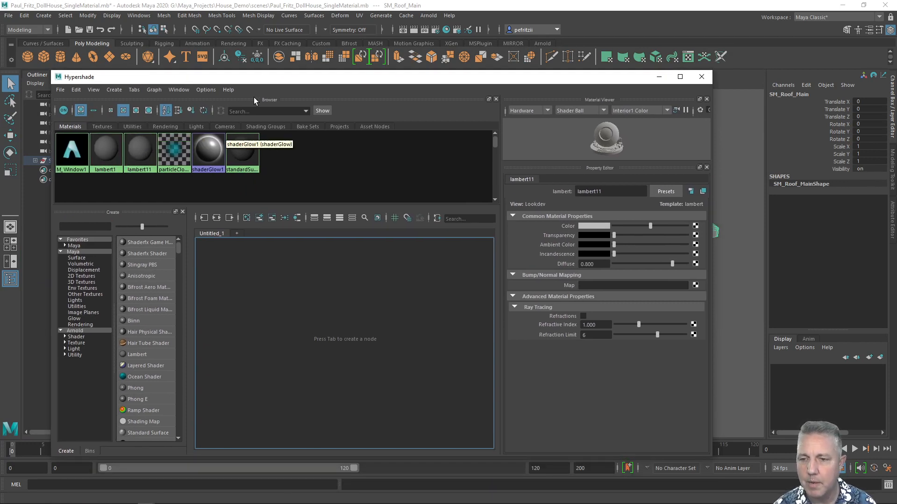
{"action": "left_click_drag", "start_coordinate": [268, 79], "coordinate": [243, 299]}
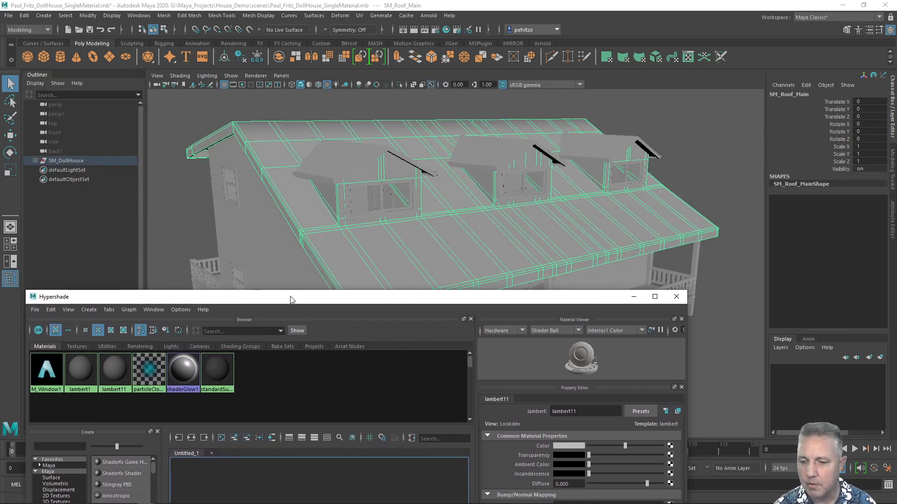
{"action": "left_click_drag", "start_coordinate": [290, 300], "coordinate": [298, 124]}
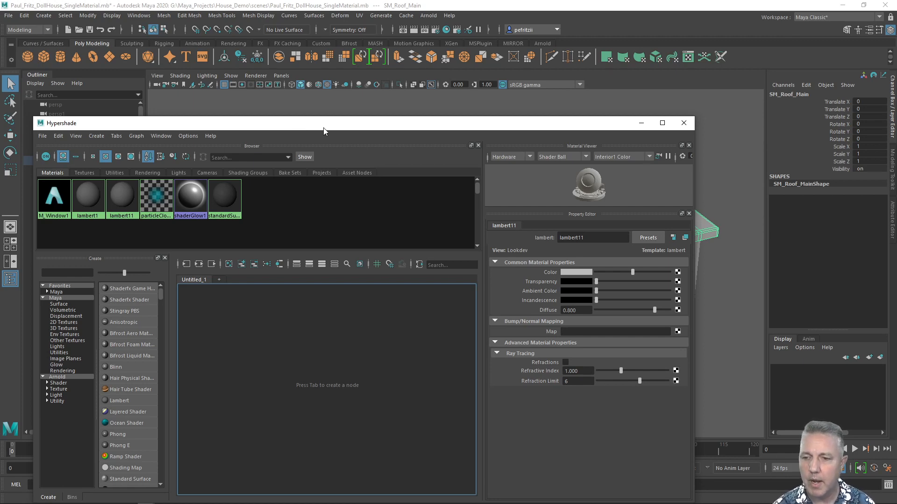
{"action": "left_click", "coordinate": [641, 123]}
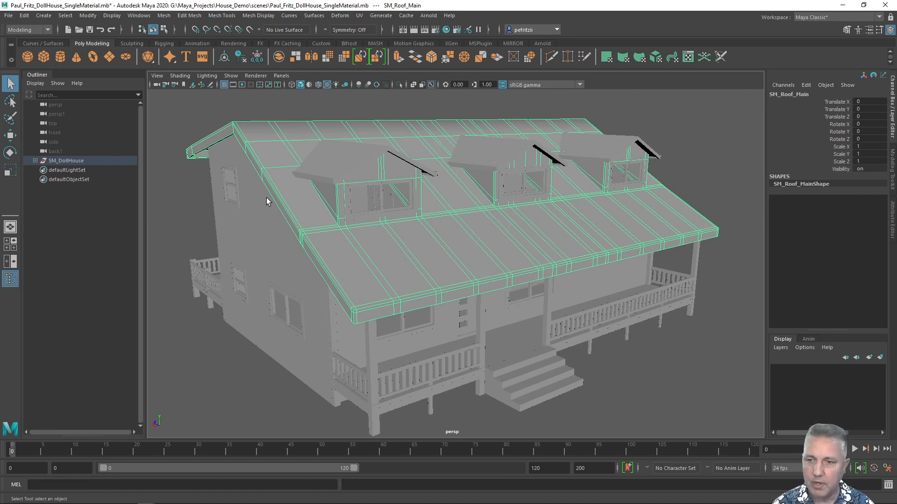
Orbit around the house and open the UV Editor for the selected roof, moving its window aside.
{"action": "left_click_drag", "start_coordinate": [263, 198], "coordinate": [295, 205], "text": "alt"}
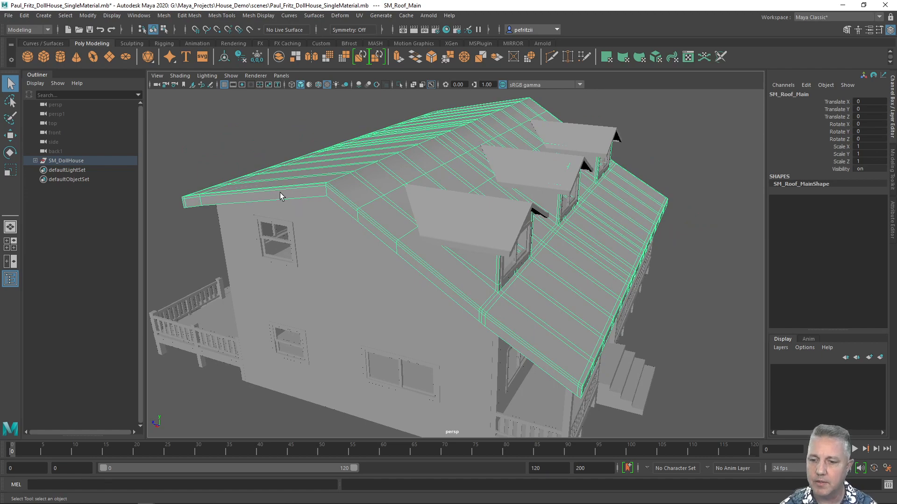
{"action": "left_click_drag", "start_coordinate": [287, 192], "coordinate": [344, 178], "text": "alt"}
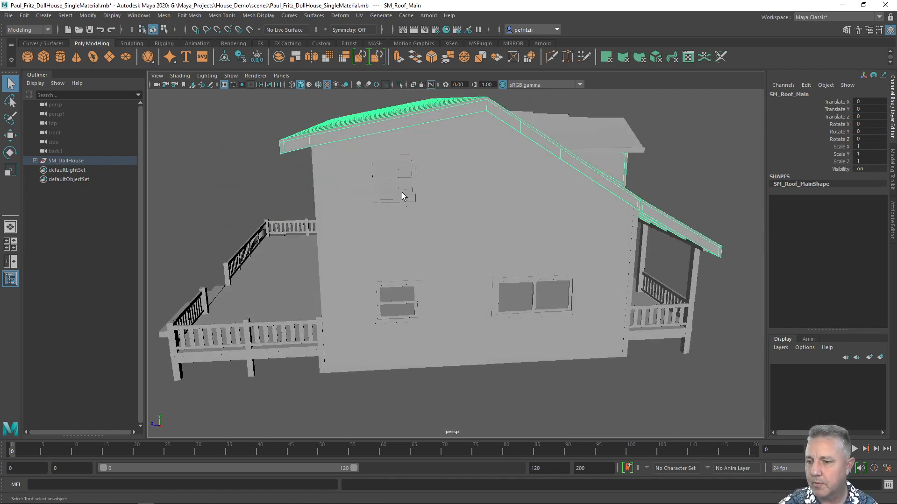
{"action": "left_click_drag", "start_coordinate": [402, 192], "coordinate": [410, 205], "text": "alt"}
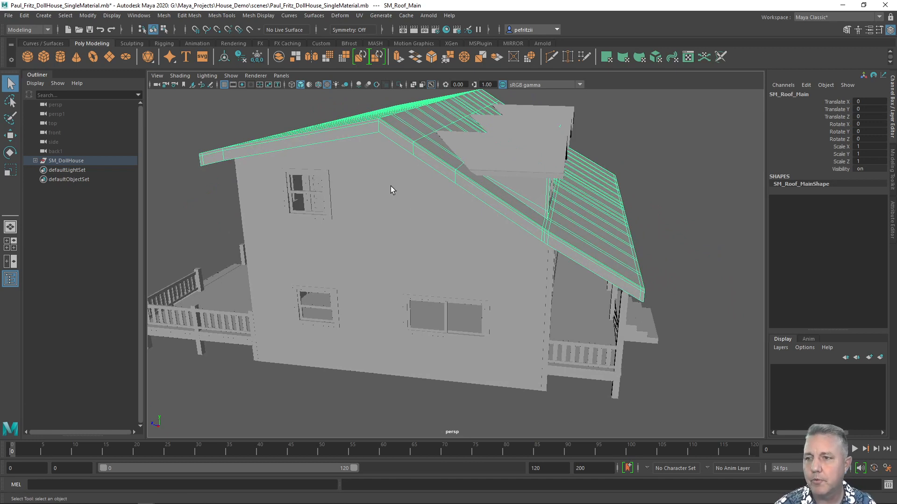
{"action": "left_click", "coordinate": [360, 16]}
{"action": "left_click", "coordinate": [381, 32]}
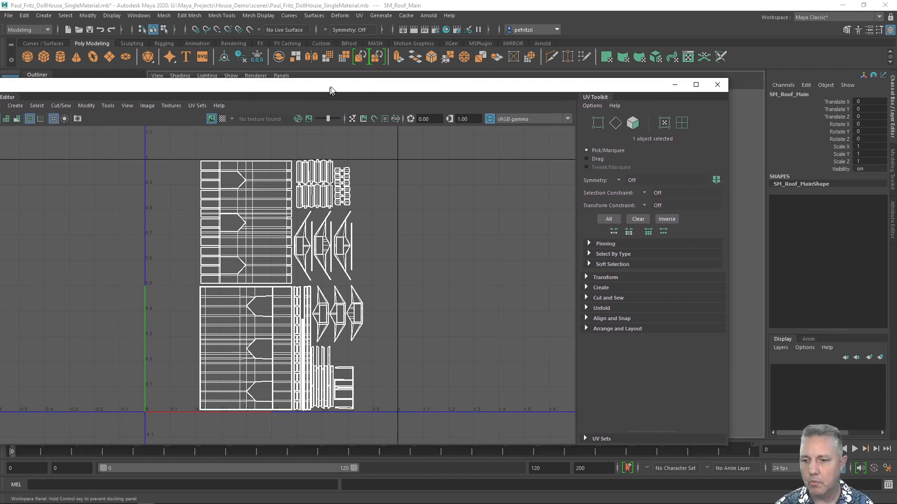
{"action": "left_click_drag", "start_coordinate": [327, 85], "coordinate": [0, 108]}
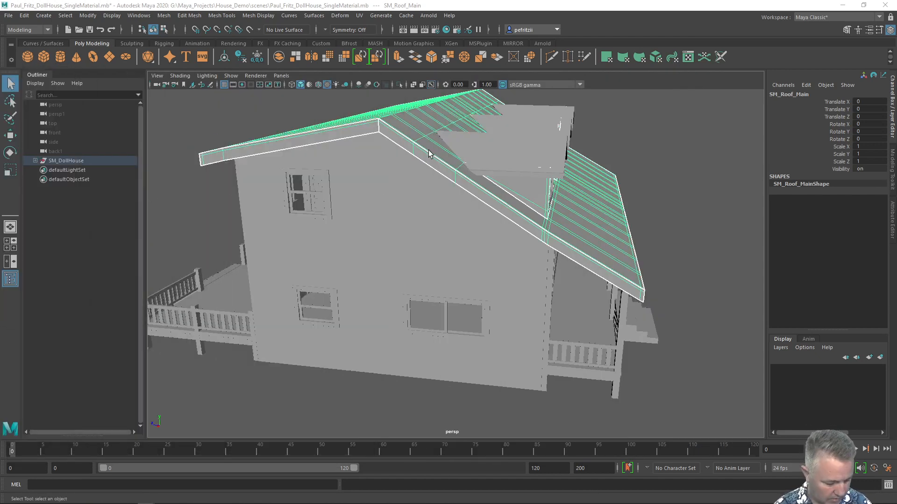
Isolate the roof mesh and orbit around it to examine its underside, rafters and dormers.
{"action": "key", "text": "ctrl+1"}
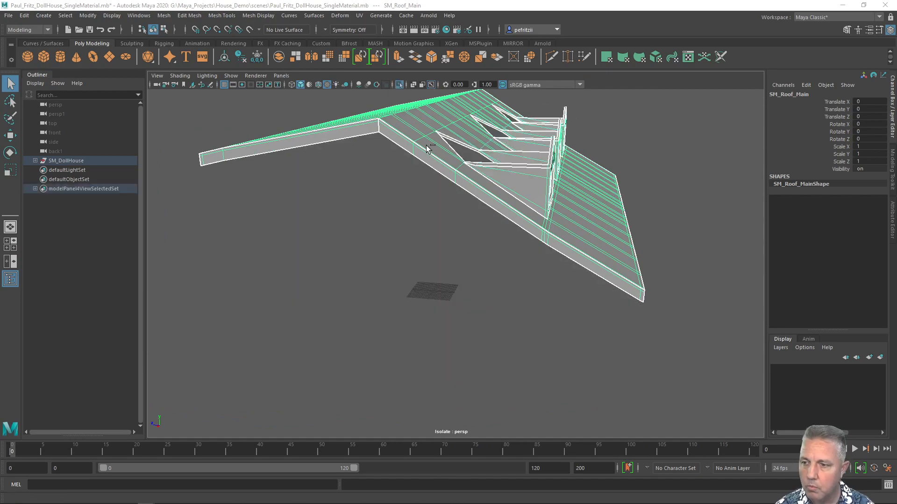
{"action": "left_click_drag", "start_coordinate": [410, 167], "coordinate": [393, 135], "text": "alt"}
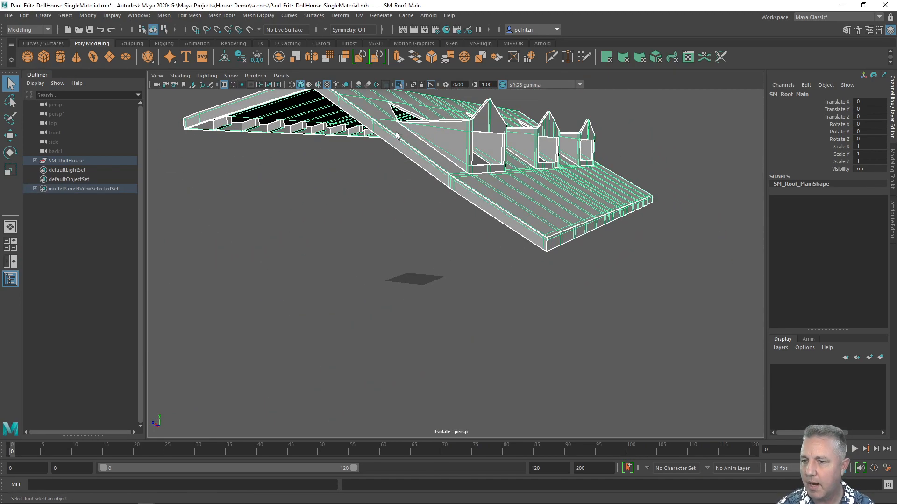
{"action": "middle_click_drag", "start_coordinate": [394, 135], "coordinate": [395, 182], "text": "alt"}
{"action": "left_click_drag", "start_coordinate": [395, 182], "coordinate": [369, 162], "text": "alt"}
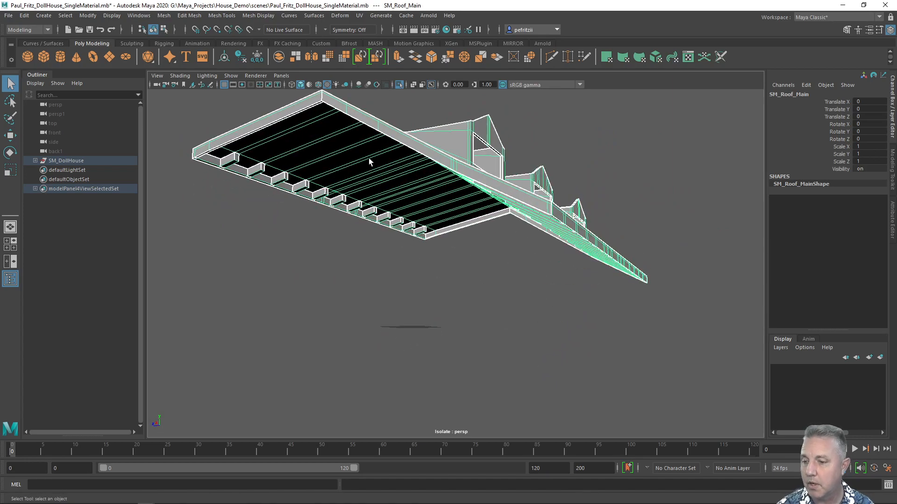
{"action": "middle_click_drag", "start_coordinate": [368, 159], "coordinate": [373, 199], "text": "alt"}
{"action": "left_click_drag", "start_coordinate": [372, 199], "coordinate": [324, 201], "text": "alt"}
{"action": "scroll", "coordinate": [365, 174], "scroll_direction": "up", "scroll_amount": 3}
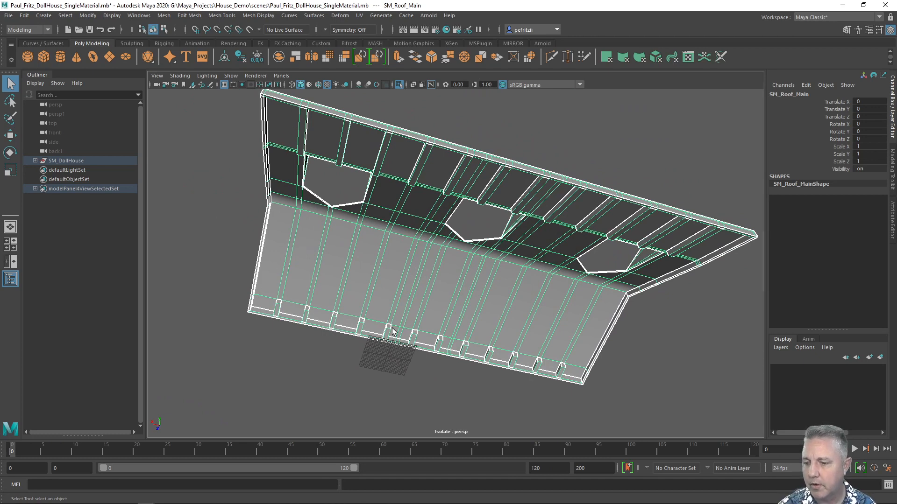
{"action": "left_click_drag", "start_coordinate": [594, 224], "coordinate": [566, 200], "text": "alt"}
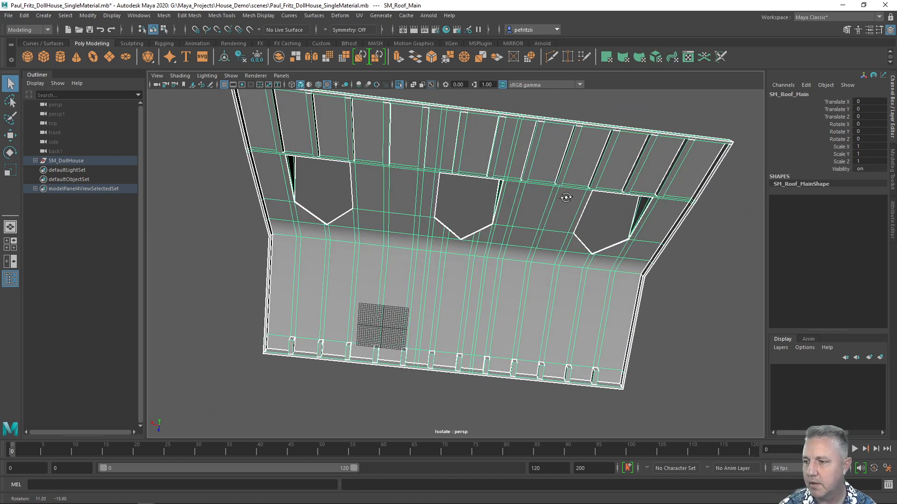
{"action": "left_click_drag", "start_coordinate": [335, 144], "coordinate": [332, 128], "text": "alt"}
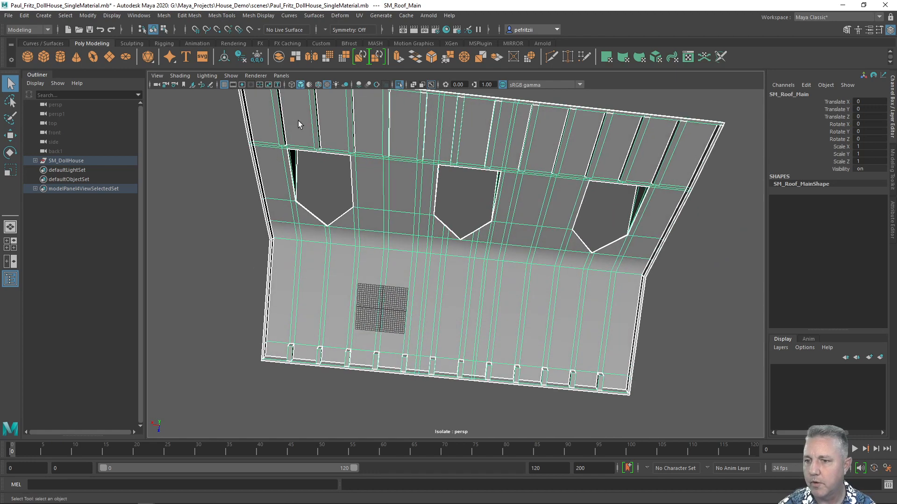
{"action": "left_click_drag", "start_coordinate": [439, 132], "coordinate": [443, 177], "text": "alt"}
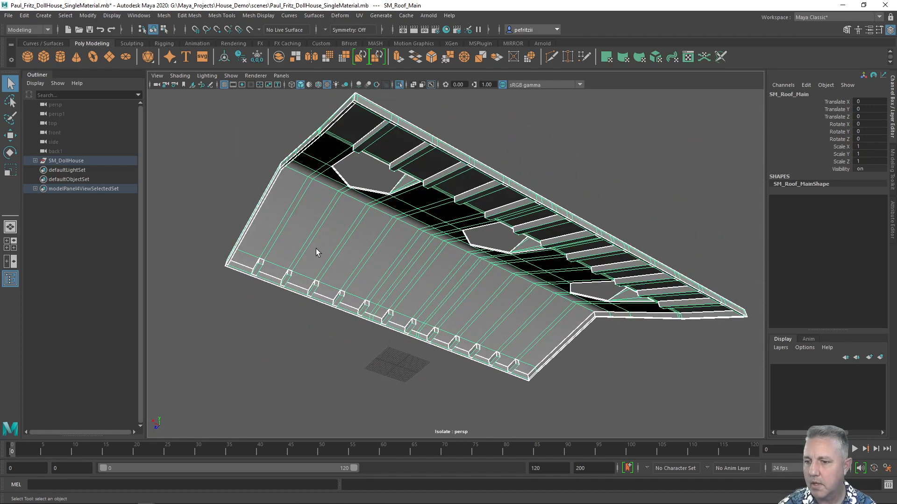
{"action": "left_click_drag", "start_coordinate": [326, 225], "coordinate": [351, 236], "text": "alt"}
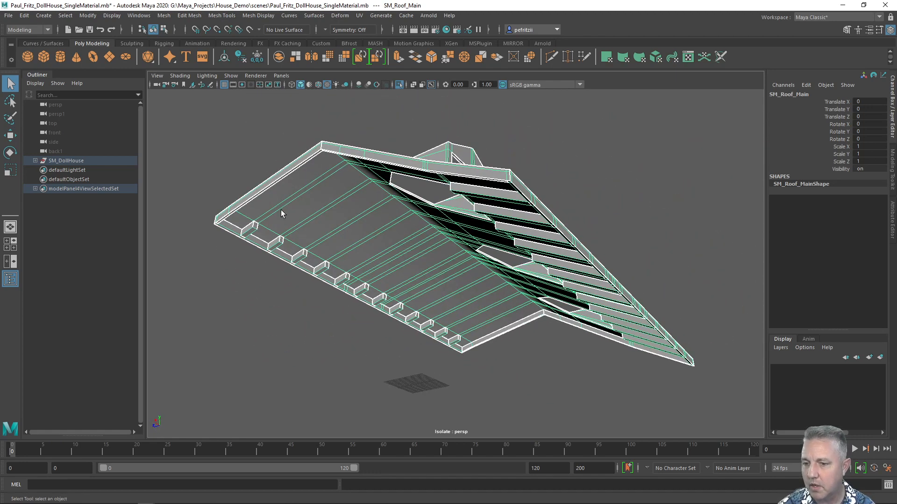
{"action": "left_click_drag", "start_coordinate": [408, 222], "coordinate": [391, 203], "text": "alt"}
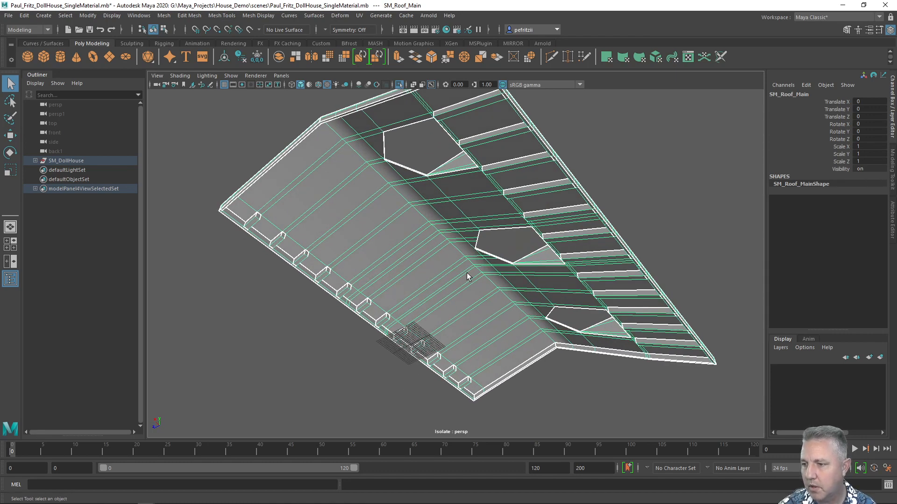
{"action": "left_click_drag", "start_coordinate": [464, 206], "coordinate": [388, 255], "text": "alt"}
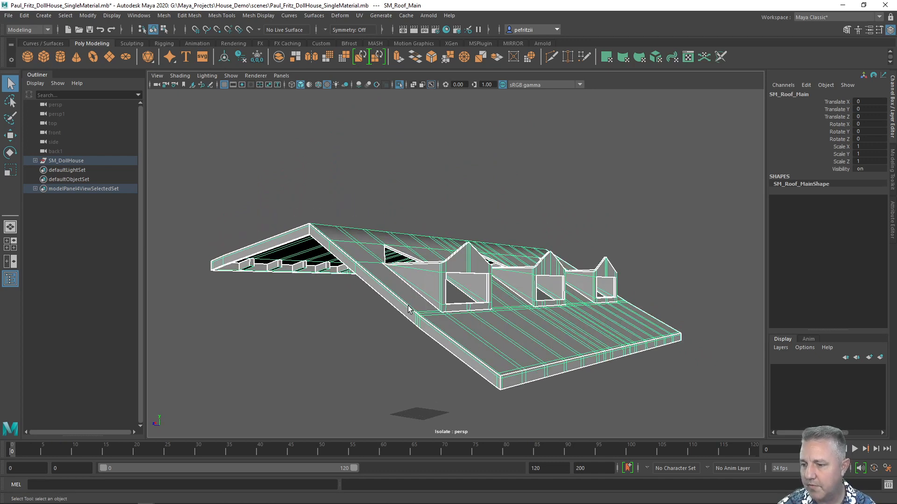
{"action": "left_click_drag", "start_coordinate": [413, 308], "coordinate": [391, 262], "text": "alt"}
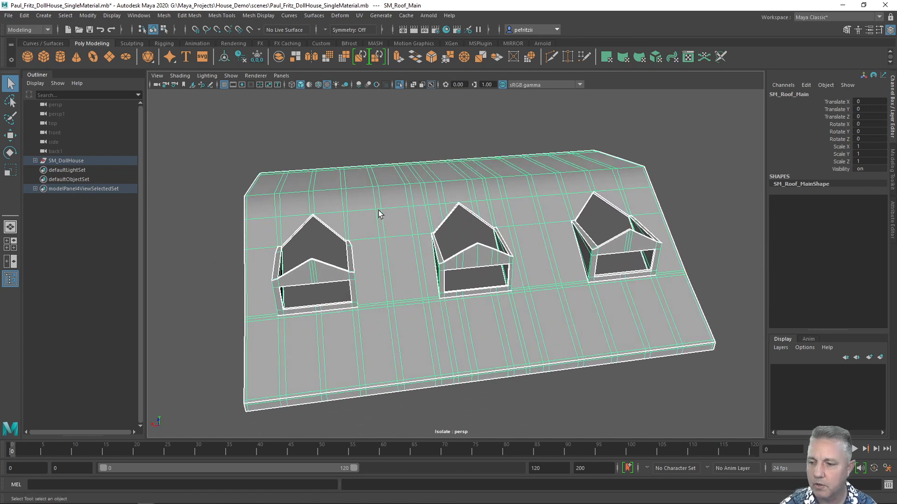
{"action": "left_click_drag", "start_coordinate": [378, 214], "coordinate": [418, 206], "text": "alt"}
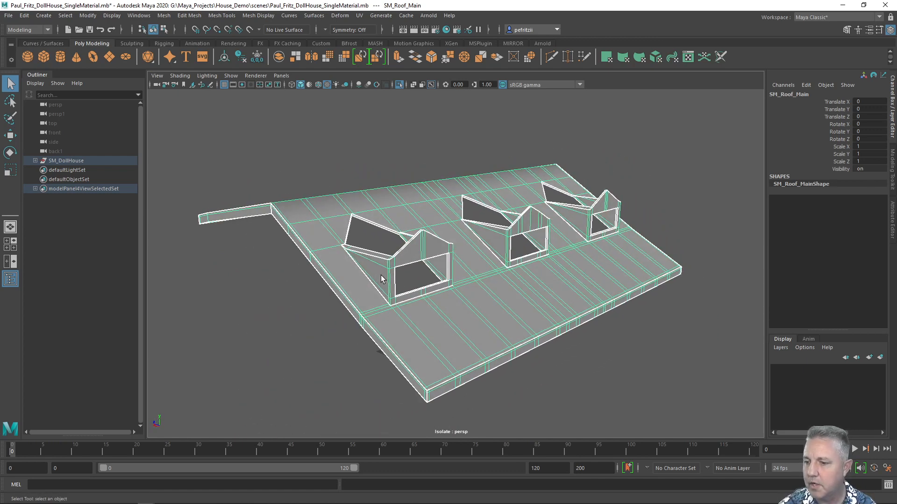
{"action": "left_click_drag", "start_coordinate": [433, 250], "coordinate": [468, 244], "text": "alt"}
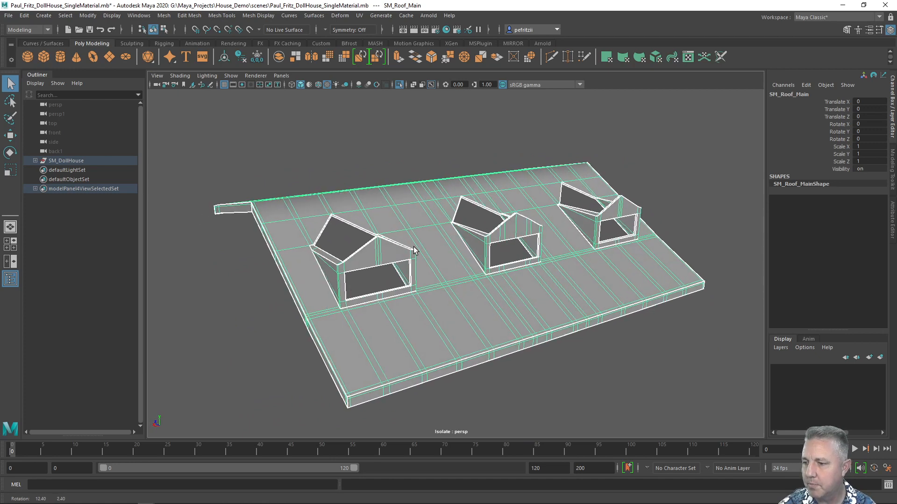
{"action": "left_click_drag", "start_coordinate": [544, 245], "coordinate": [418, 238], "text": "alt"}
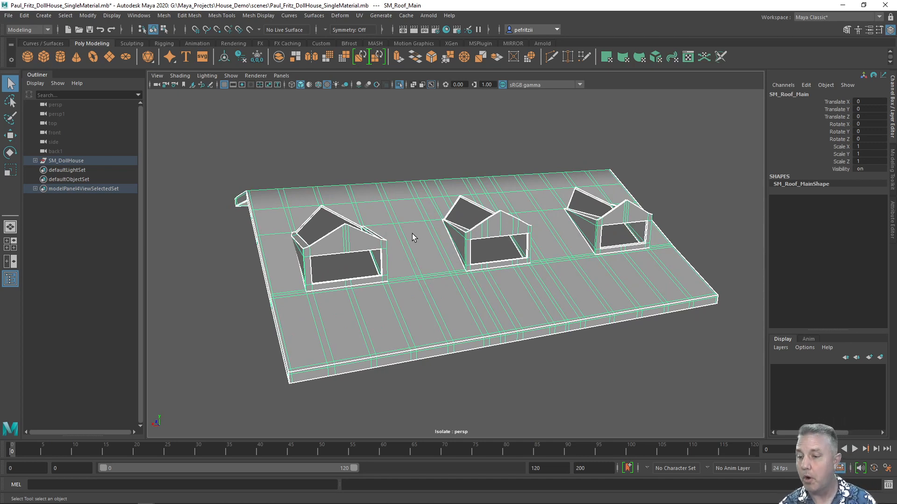
{"action": "mouse_move", "coordinate": [387, 211]}
{"action": "left_mouse_down", "text": "alt"}
{"action": "mouse_move", "coordinate": [376, 202]}
{"action": "mouse_move", "coordinate": [381, 218]}
{"action": "mouse_move", "coordinate": [380, 192]}
{"action": "mouse_move", "coordinate": [398, 202]}
{"action": "mouse_move", "coordinate": [381, 203]}
{"action": "left_mouse_up", "text": "alt"}
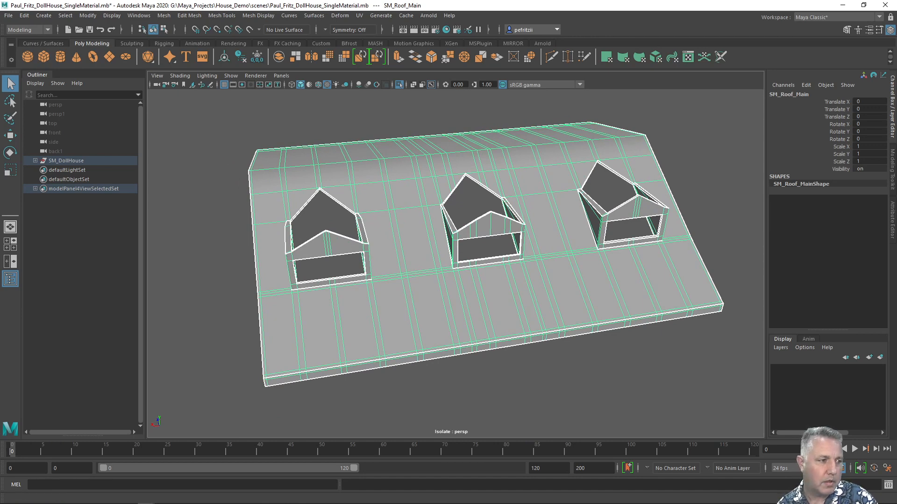
Bring the UV Editor back, zoom in, and select the shingle UV shells in UV Shell mode.
{"action": "left_click_drag", "start_coordinate": [0, 110], "coordinate": [379, 258]}
{"action": "mouse_move", "coordinate": [375, 171]}
{"action": "left_mouse_down", "text": "alt"}
{"action": "mouse_move", "coordinate": [372, 138]}
{"action": "mouse_move", "coordinate": [380, 131]}
{"action": "mouse_move", "coordinate": [376, 164]}
{"action": "mouse_move", "coordinate": [376, 154]}
{"action": "left_mouse_up", "text": "alt"}
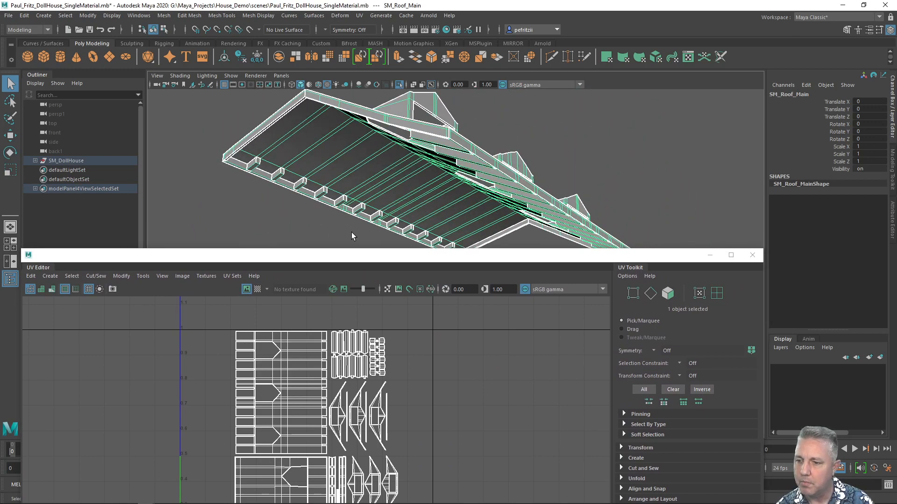
{"action": "left_click_drag", "start_coordinate": [367, 260], "coordinate": [374, 86]}
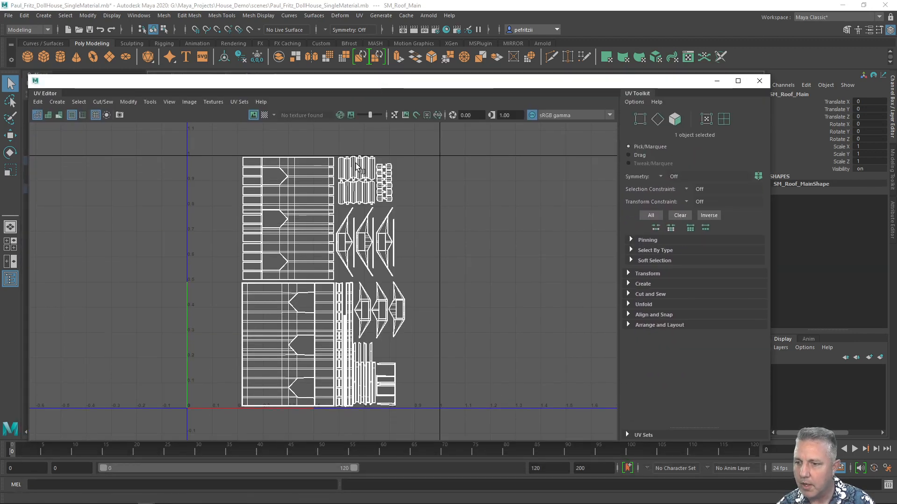
{"action": "scroll", "coordinate": [366, 180], "scroll_direction": "up", "scroll_amount": 6}
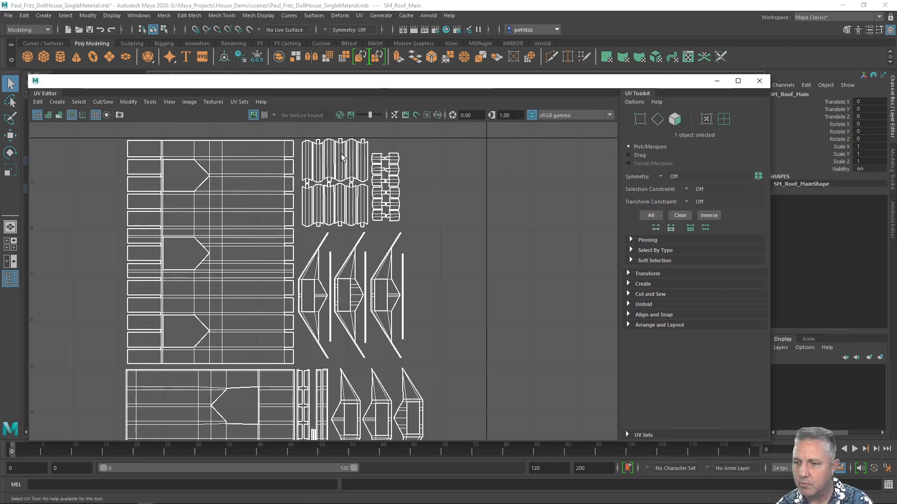
{"action": "right_click_drag", "start_coordinate": [426, 187], "coordinate": [396, 174]}
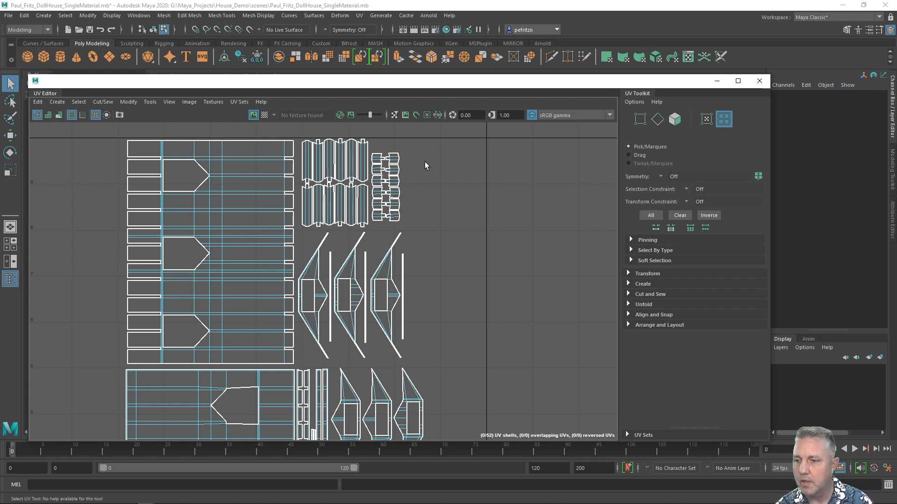
{"action": "right_click", "coordinate": [438, 165]}
{"action": "right_click_drag", "start_coordinate": [438, 165], "coordinate": [407, 155]}
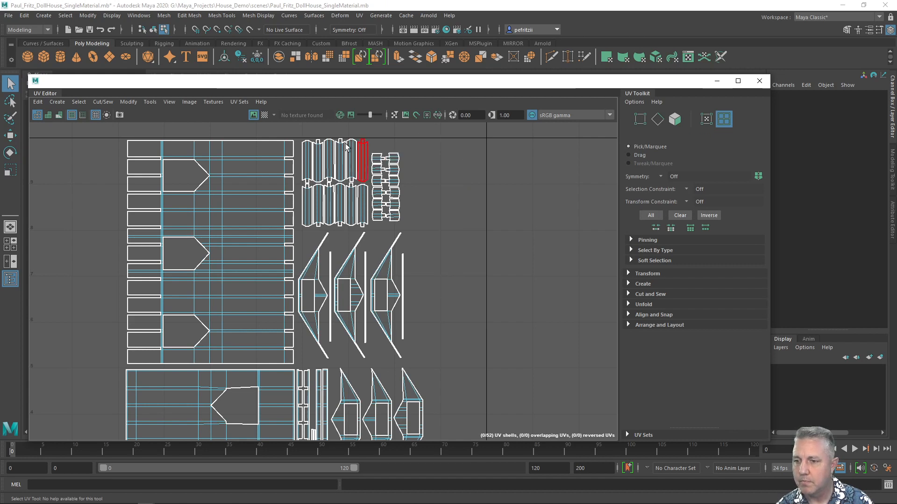
{"action": "left_click_drag", "start_coordinate": [300, 129], "coordinate": [415, 223]}
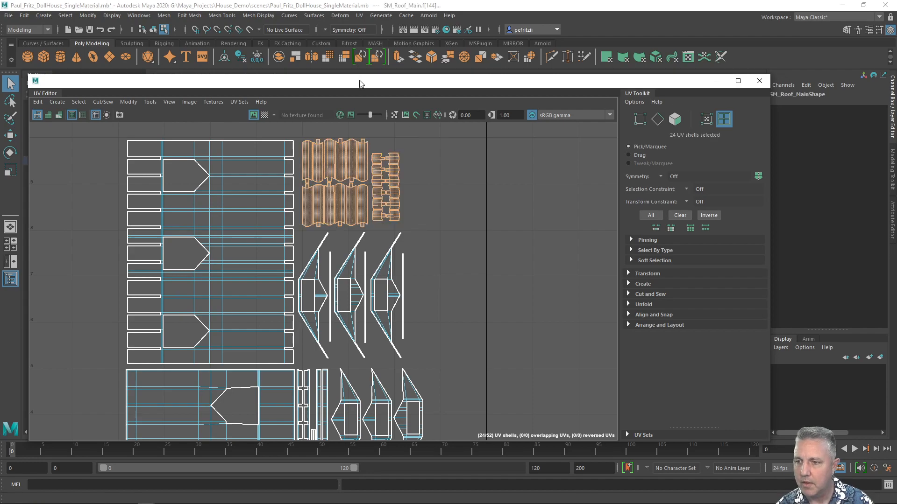
Move the UV Editor aside and assign a new Arnold aiStandardSurface material to the selected beam UV shells.
{"action": "left_click_drag", "start_coordinate": [360, 80], "coordinate": [337, 320]}
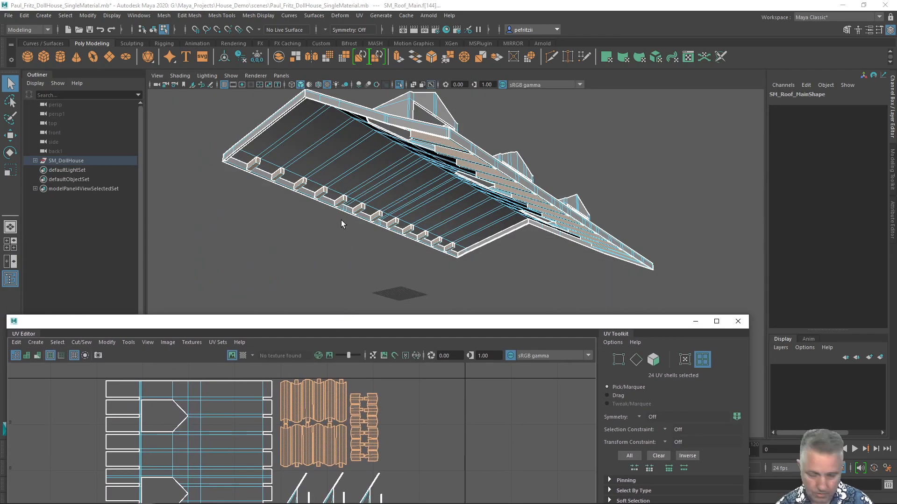
{"action": "mouse_move", "coordinate": [341, 220]}
{"action": "left_mouse_down", "text": "alt"}
{"action": "mouse_move", "coordinate": [340, 200]}
{"action": "mouse_move", "coordinate": [358, 186]}
{"action": "mouse_move", "coordinate": [377, 211]}
{"action": "mouse_move", "coordinate": [366, 226]}
{"action": "mouse_move", "coordinate": [350, 226]}
{"action": "left_mouse_up", "text": "alt"}
{"action": "left_click", "coordinate": [349, 327]}
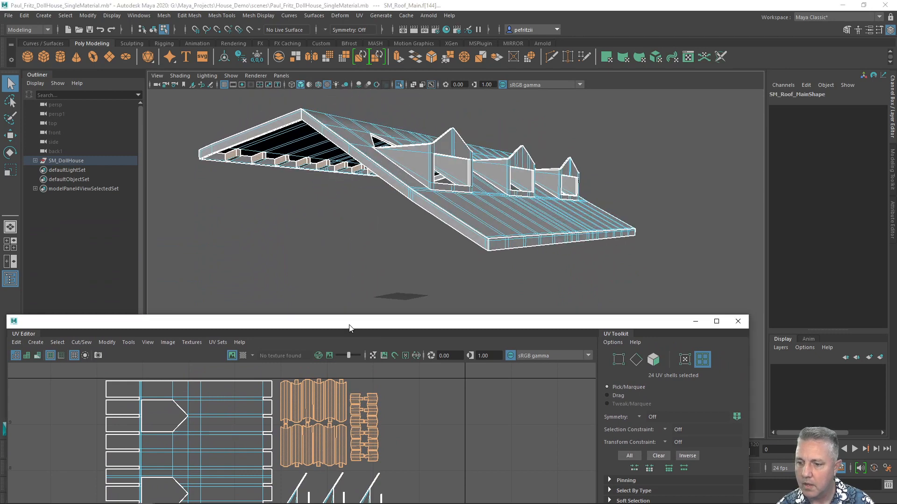
{"action": "left_click_drag", "start_coordinate": [349, 327], "coordinate": [346, 283]}
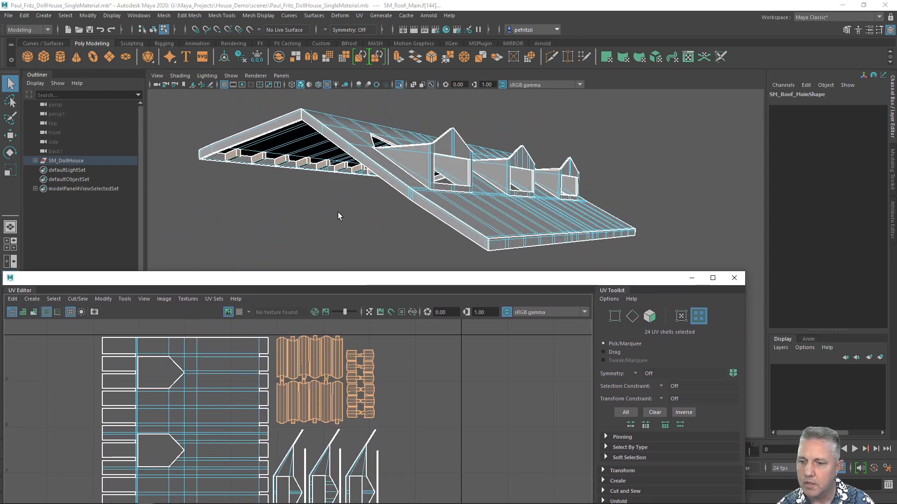
{"action": "right_click", "coordinate": [312, 189]}
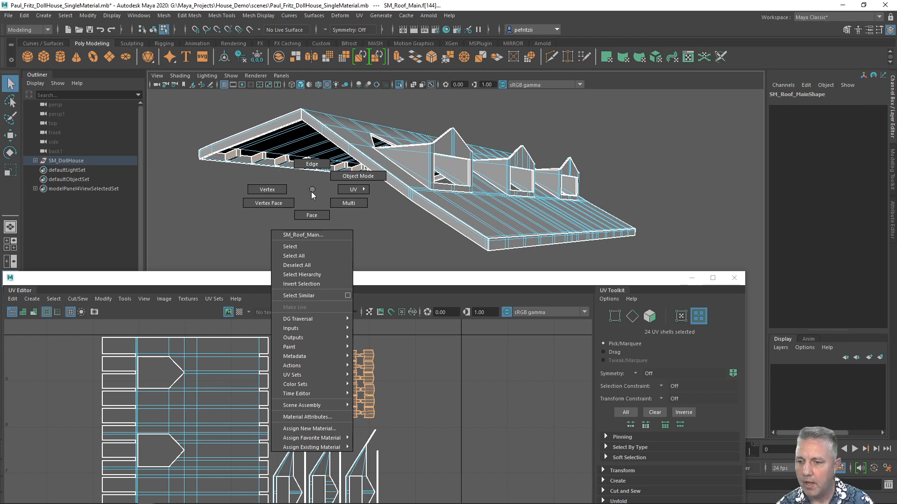
{"action": "left_click", "coordinate": [311, 430]}
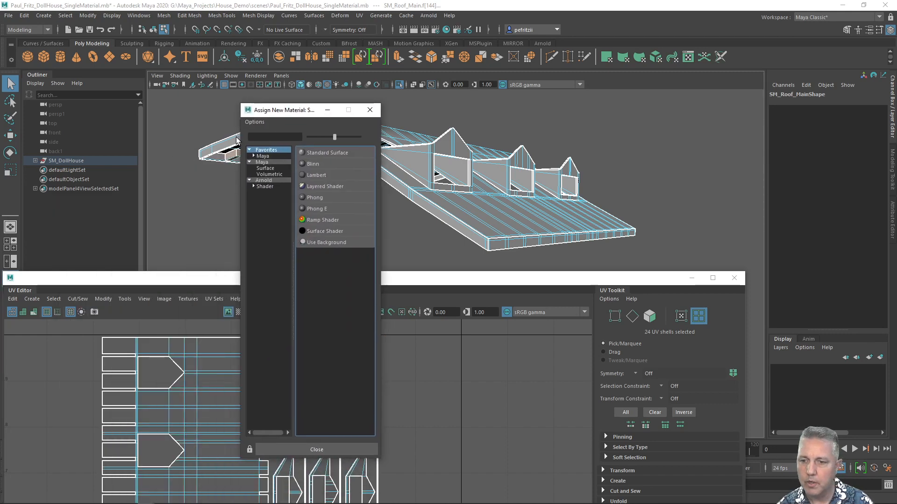
{"action": "left_click", "coordinate": [254, 186]}
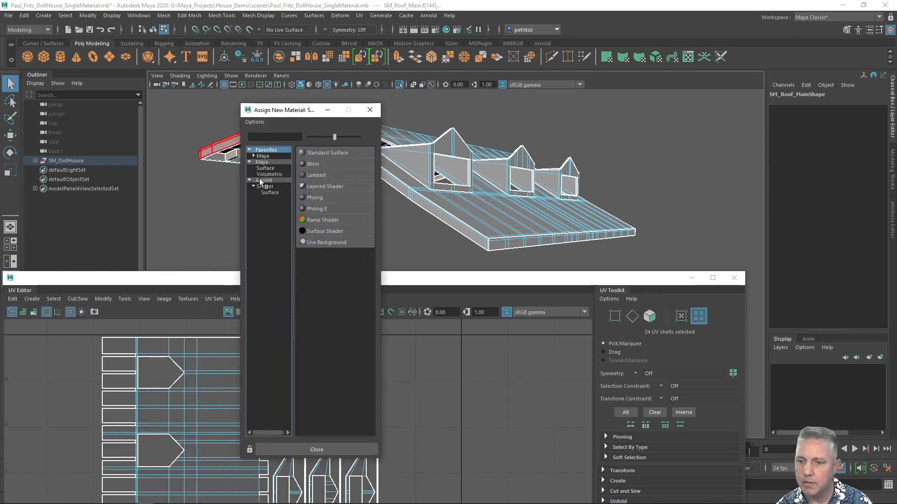
{"action": "left_click", "coordinate": [262, 181]}
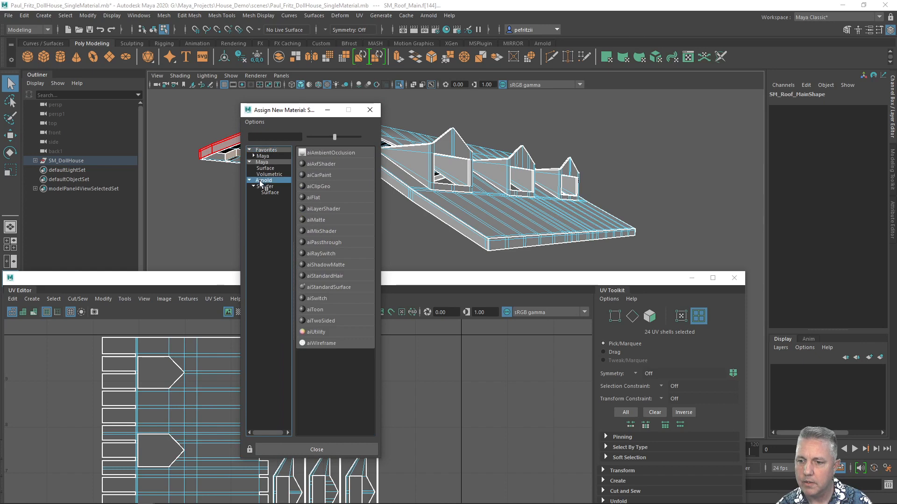
{"action": "left_click", "coordinate": [330, 287]}
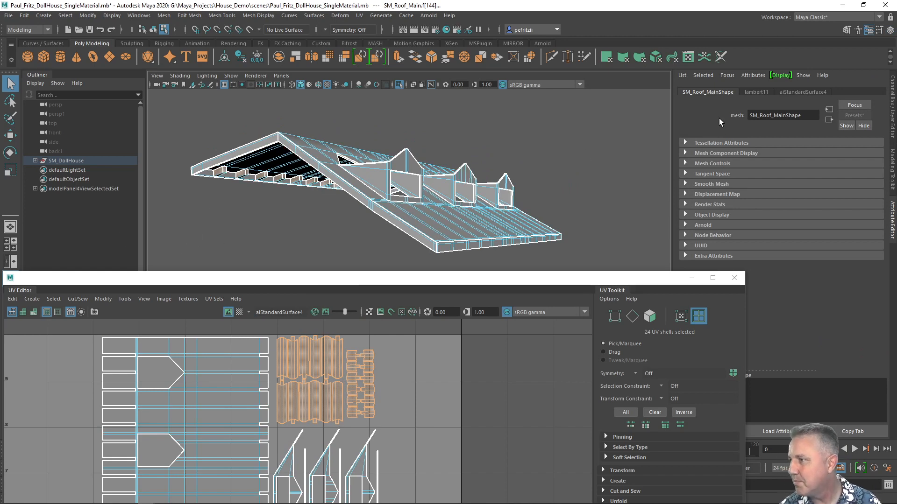
Open the new aiStandardSurface material's attributes and rename it M_Roof_Beams.
{"action": "left_click", "coordinate": [797, 92]}
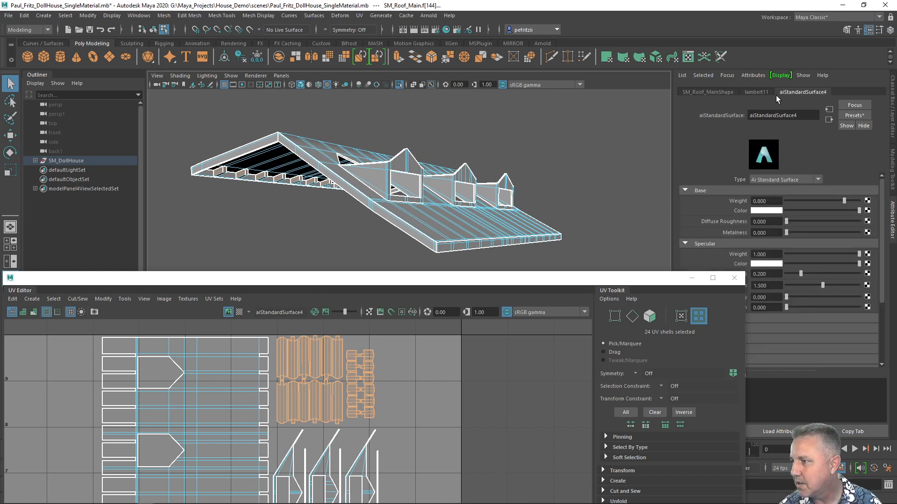
{"action": "left_click_drag", "start_coordinate": [806, 113], "coordinate": [738, 115]}
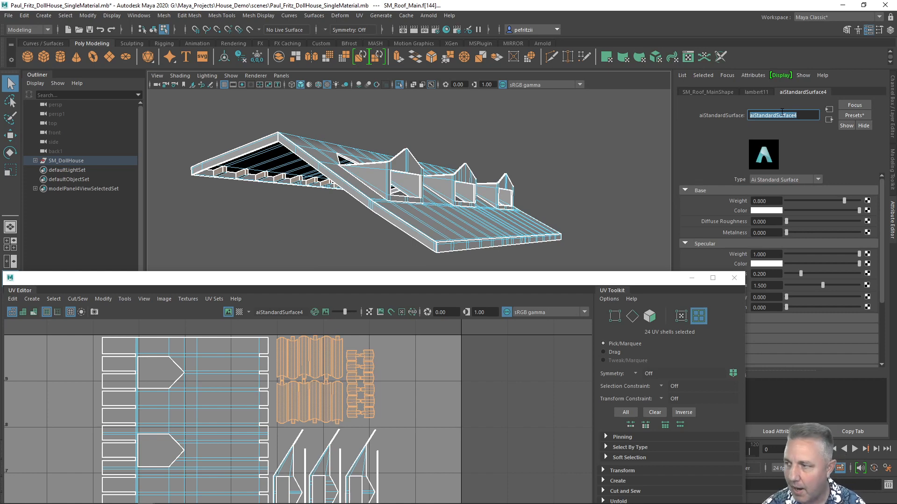
{"action": "type", "text": "M_Roo"}
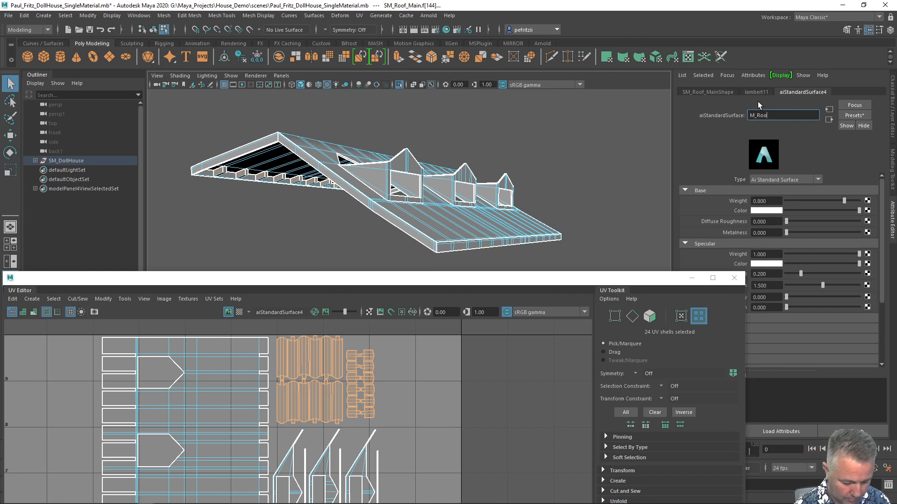
{"action": "type", "text": "f_Beams"}
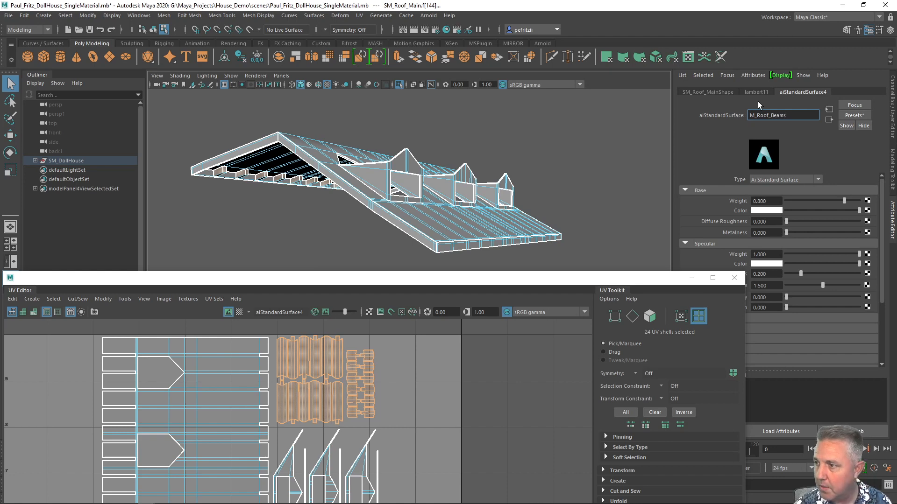
{"action": "key", "text": "Return"}
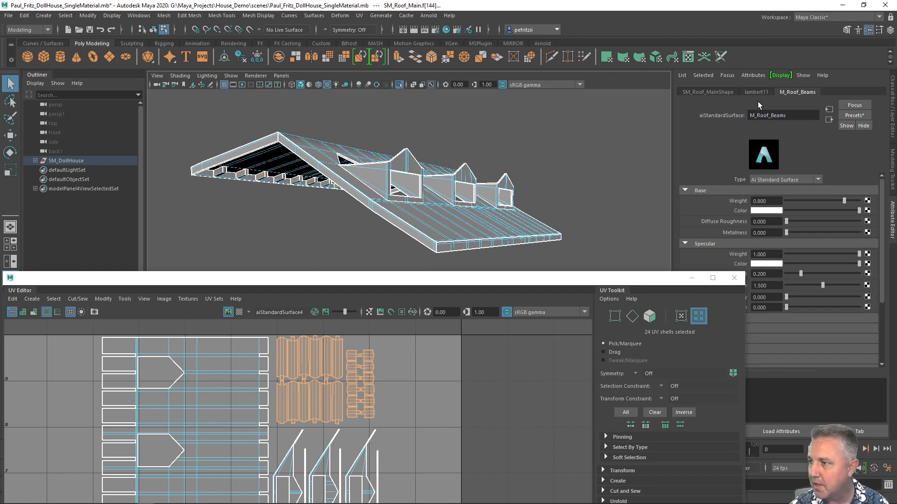
Copy the material name and rename its shading group to M_Roof_Beams.
{"action": "left_click_drag", "start_coordinate": [790, 115], "coordinate": [730, 115]}
{"action": "key", "text": "ctrl+c"}
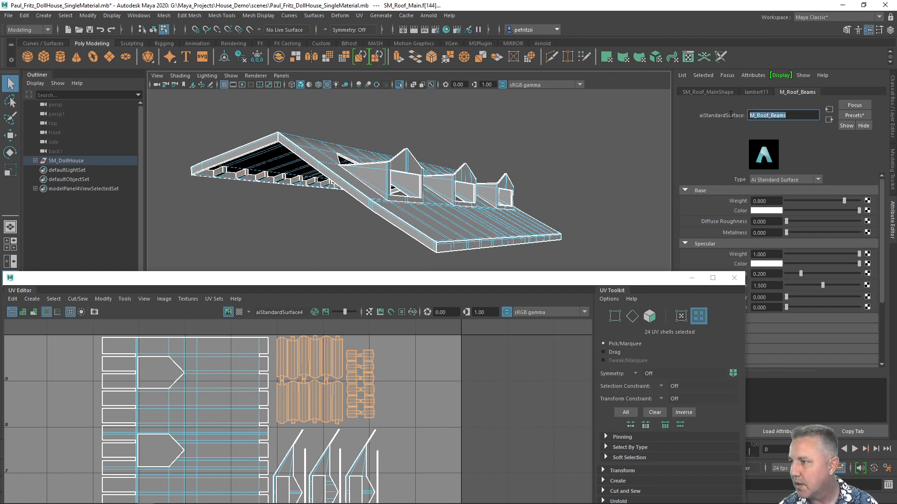
{"action": "left_click", "coordinate": [829, 121]}
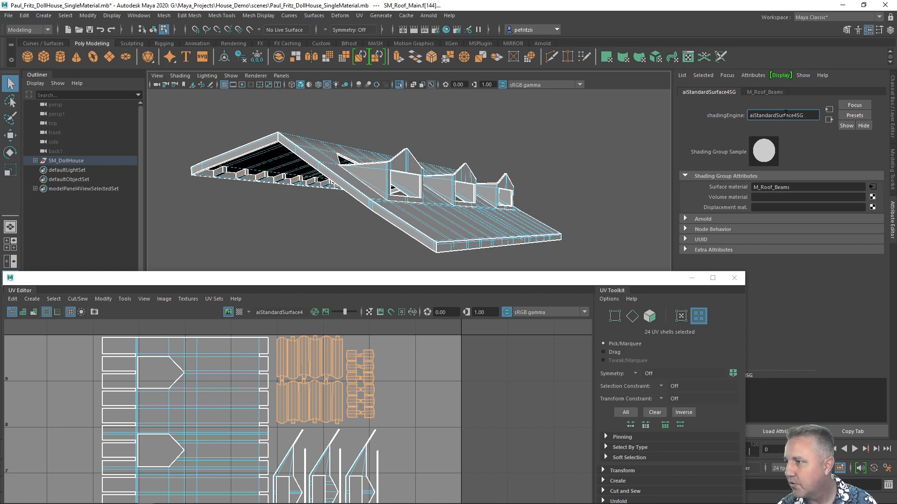
{"action": "left_click_drag", "start_coordinate": [809, 115], "coordinate": [752, 113]}
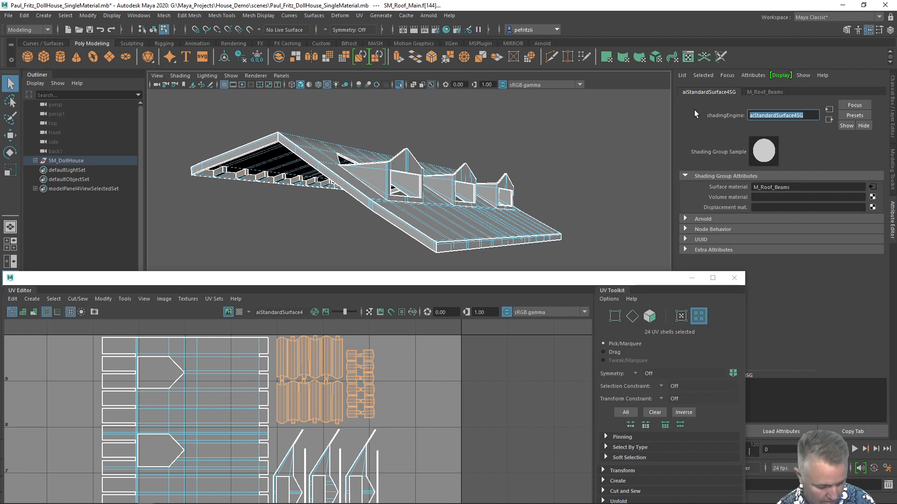
{"action": "key", "text": "ctrl+v"}
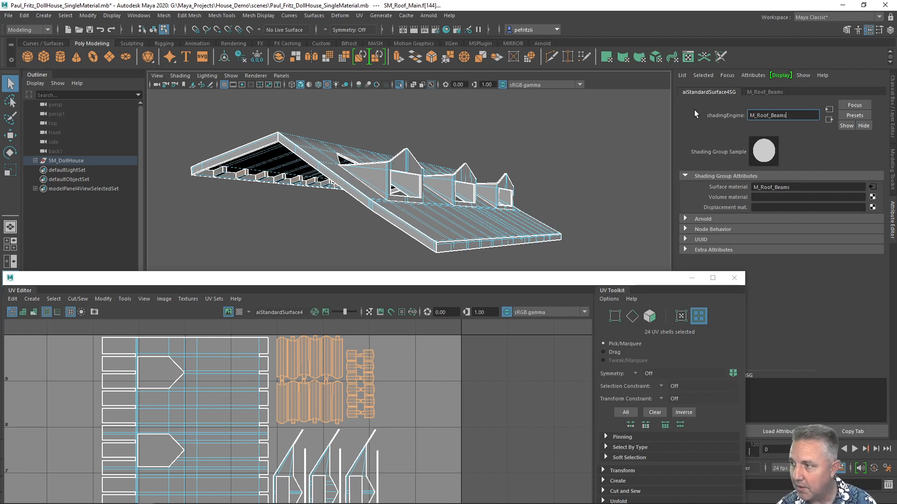
{"action": "key", "text": "Return"}
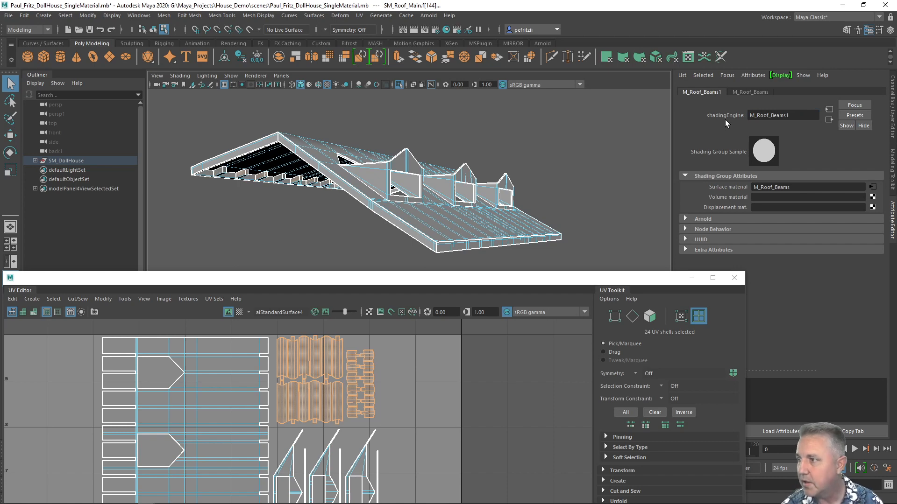
Return to the M_Roof_Beams material and set its base color to magenta.
{"action": "left_click", "coordinate": [750, 92]}
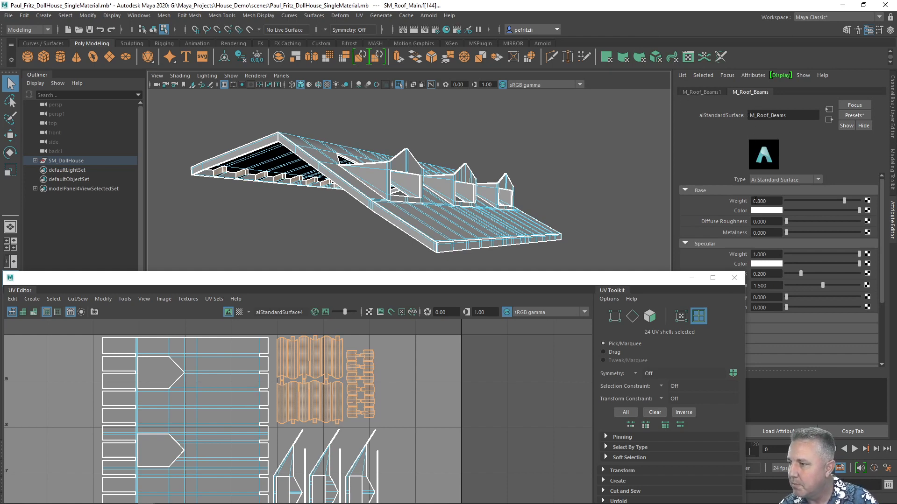
{"action": "left_click", "coordinate": [765, 211]}
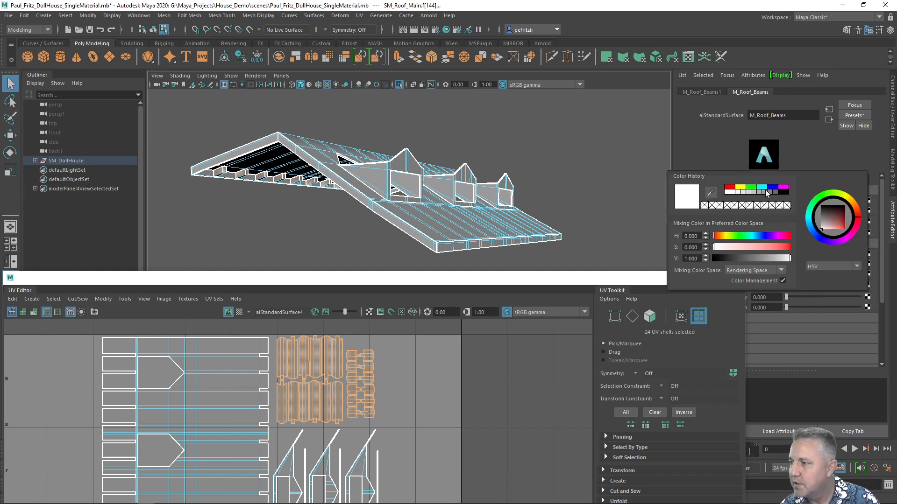
{"action": "left_click", "coordinate": [783, 189]}
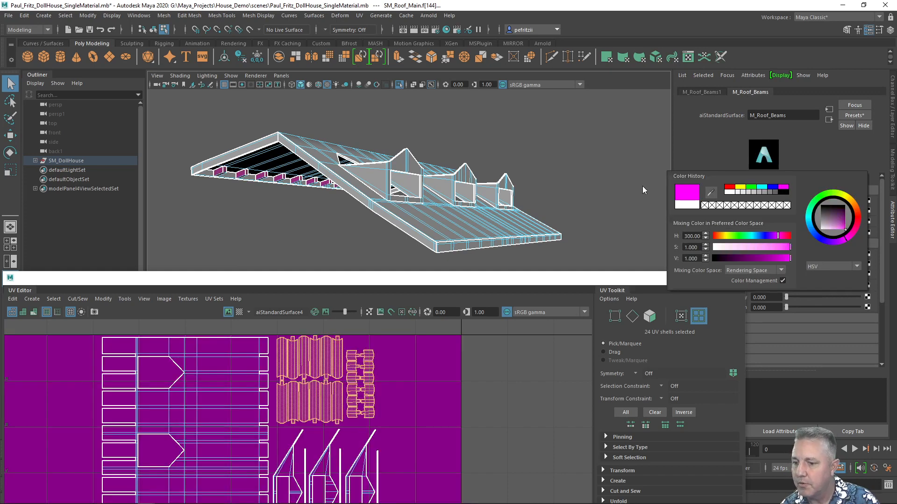
Select the main roof surface shell and assign it a new Arnold aiStandardSurface material.
{"action": "left_click_drag", "start_coordinate": [256, 210], "coordinate": [424, 197], "text": "alt"}
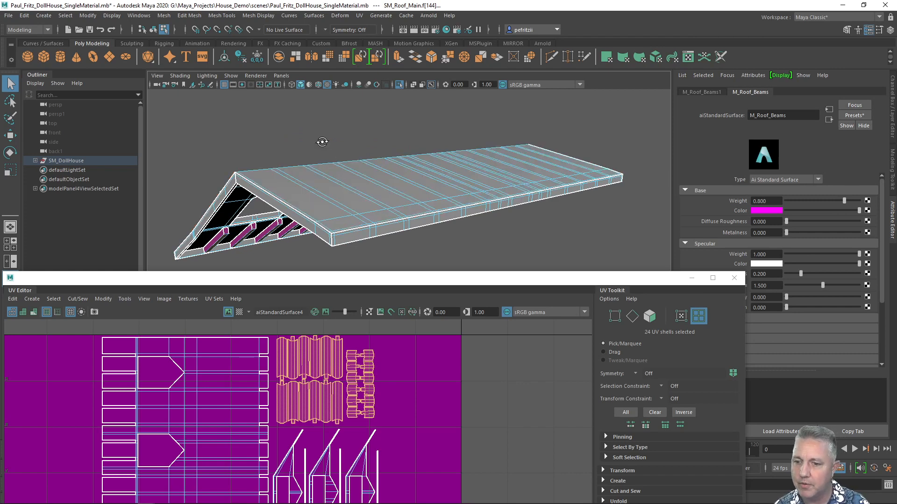
{"action": "left_click_drag", "start_coordinate": [322, 142], "coordinate": [323, 147], "text": "alt"}
{"action": "middle_click_drag", "start_coordinate": [323, 146], "coordinate": [322, 133], "text": "alt"}
{"action": "left_click_drag", "start_coordinate": [323, 134], "coordinate": [308, 118], "text": "alt"}
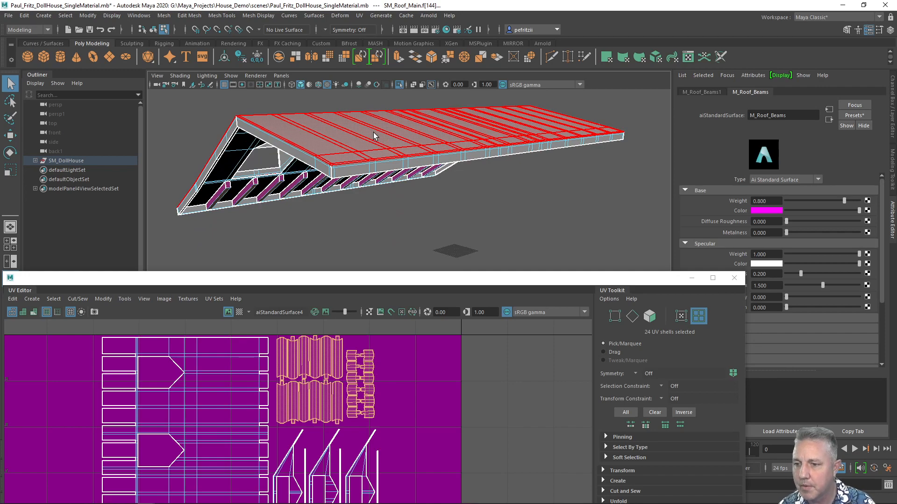
{"action": "left_click_drag", "start_coordinate": [376, 136], "coordinate": [456, 140], "text": "alt"}
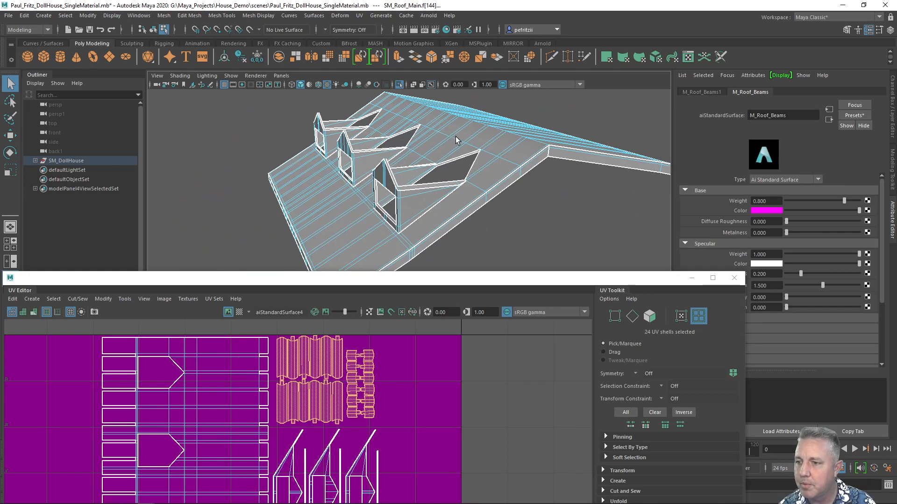
{"action": "left_click", "coordinate": [478, 149]}
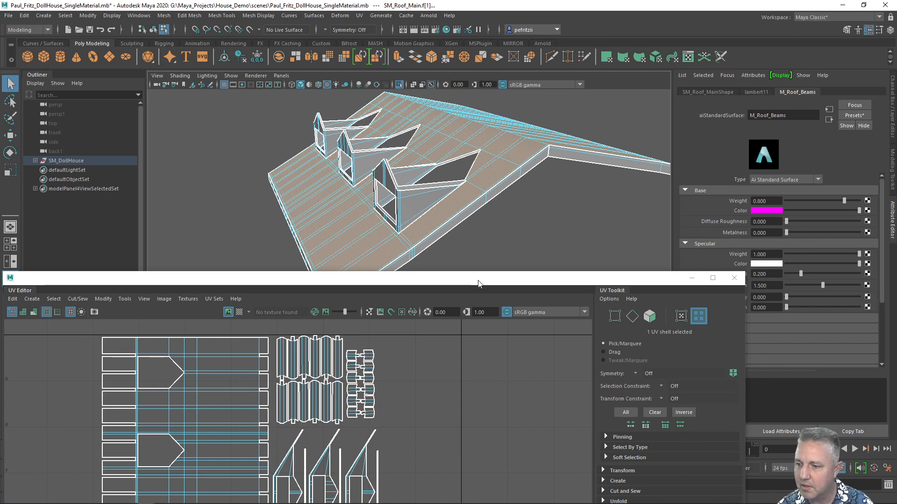
{"action": "left_click_drag", "start_coordinate": [480, 280], "coordinate": [352, 358]}
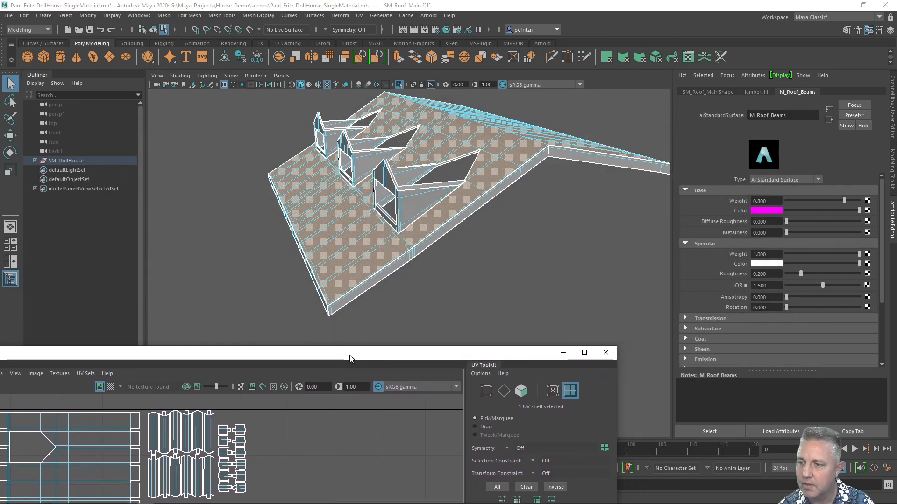
{"action": "right_click", "coordinate": [246, 204]}
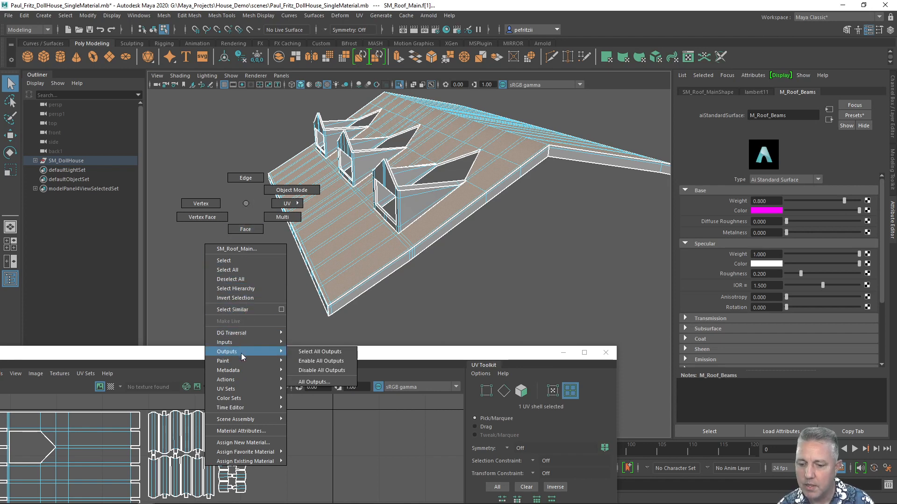
{"action": "left_click", "coordinate": [252, 443]}
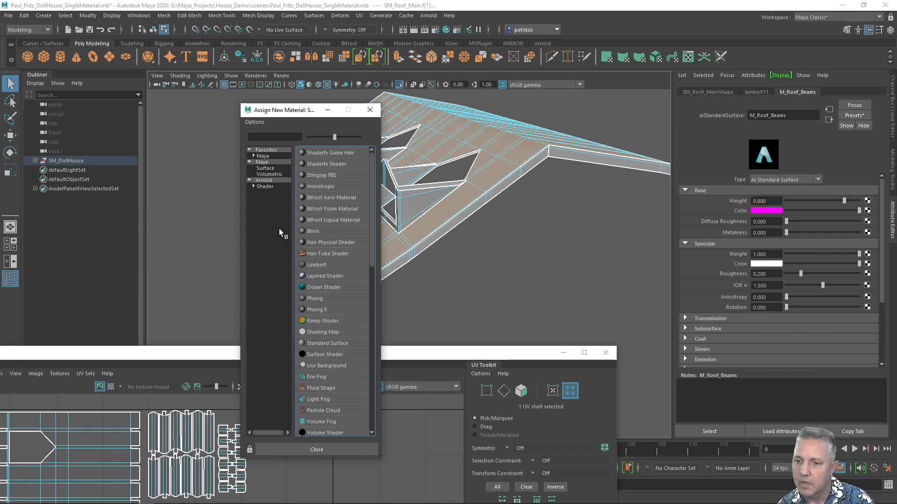
{"action": "left_click", "coordinate": [276, 182]}
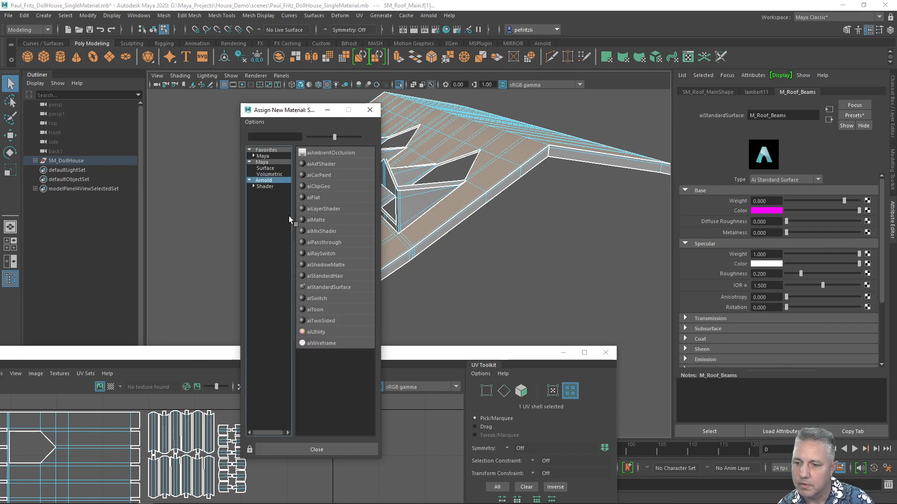
{"action": "left_click", "coordinate": [319, 289]}
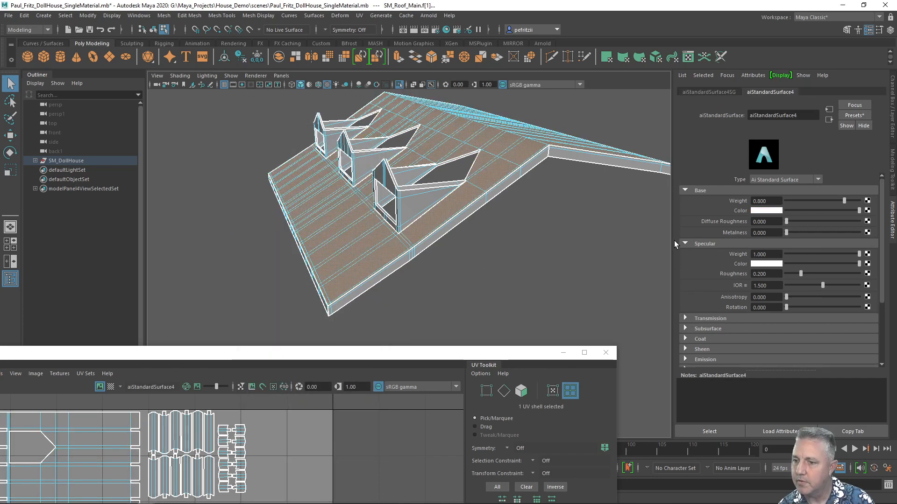
Set the new material's base color to blue and rename the material M_Roof.
{"action": "left_click", "coordinate": [767, 211]}
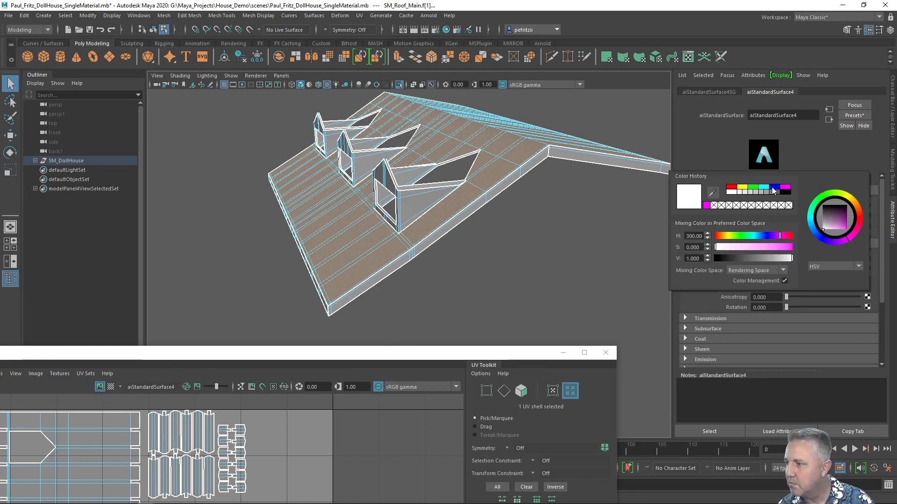
{"action": "left_click", "coordinate": [773, 188]}
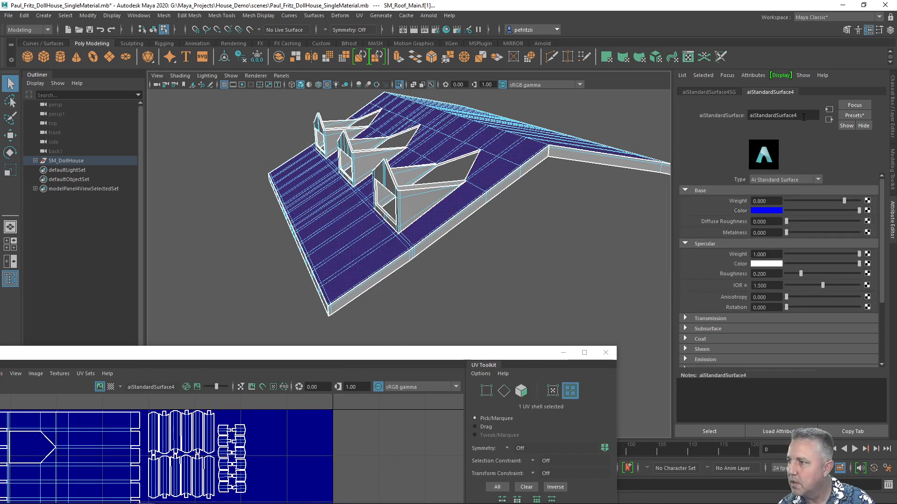
{"action": "left_click_drag", "start_coordinate": [804, 117], "coordinate": [747, 114]}
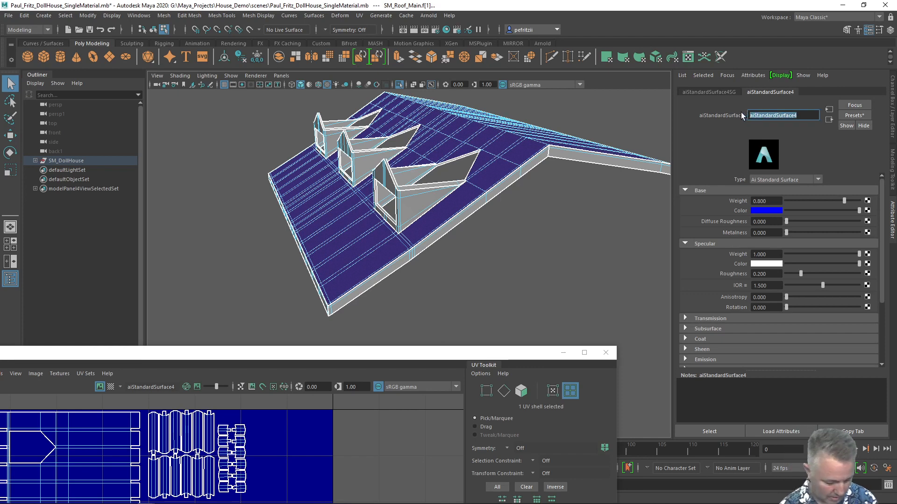
{"action": "type", "text": "M_"}
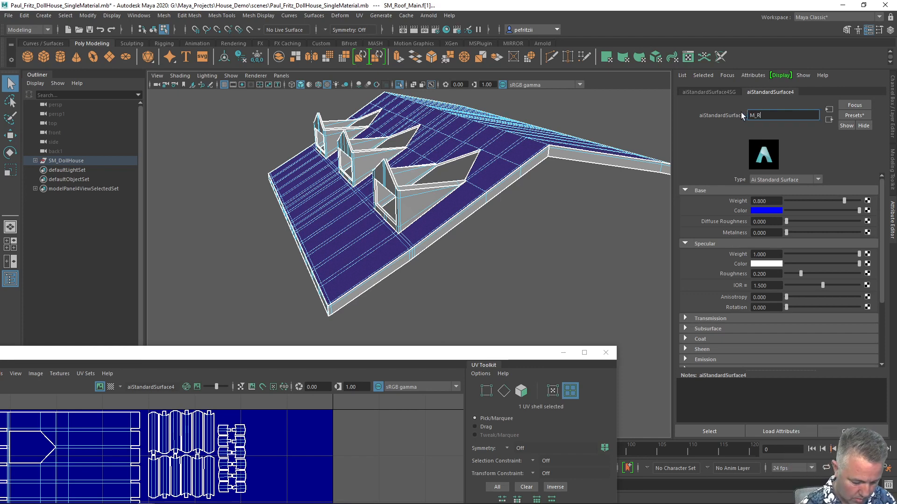
{"action": "type", "text": "Roof"}
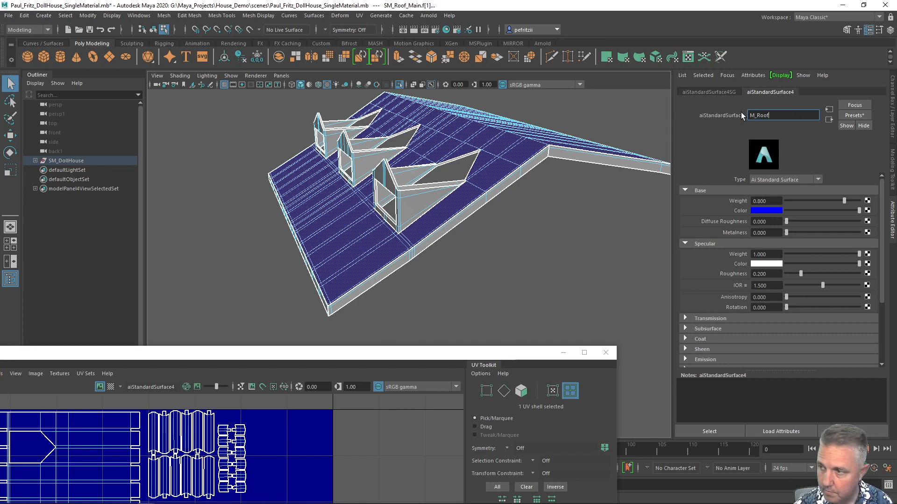
{"action": "key", "text": "Return"}
Rename the material's shading group to M_Roof1.
{"action": "left_click", "coordinate": [724, 92]}
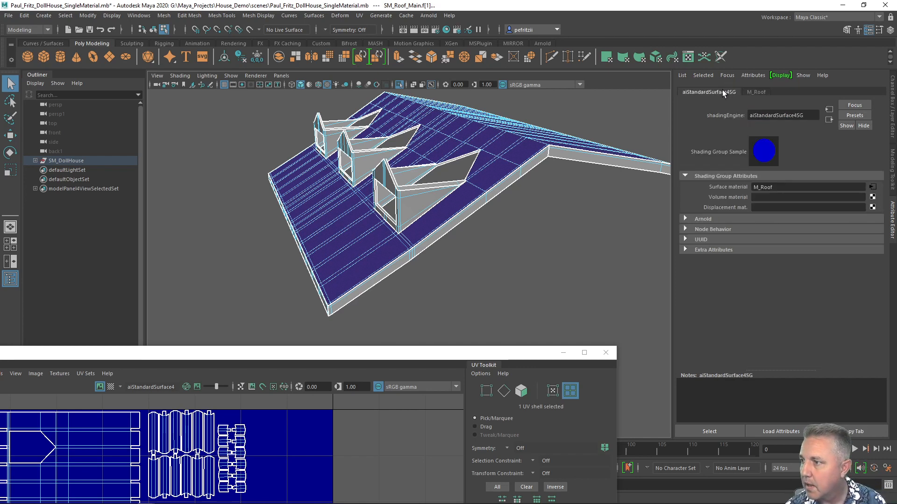
{"action": "left_click_drag", "start_coordinate": [808, 115], "coordinate": [724, 111]}
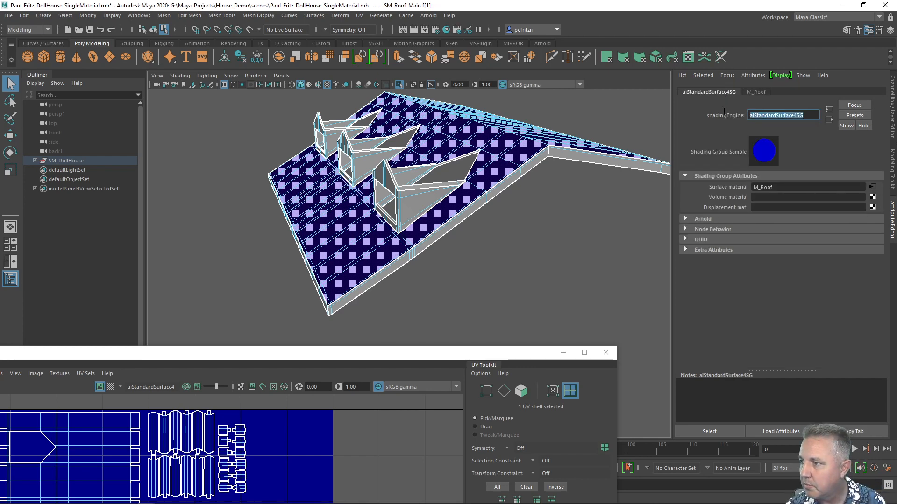
{"action": "type", "text": "M_"}
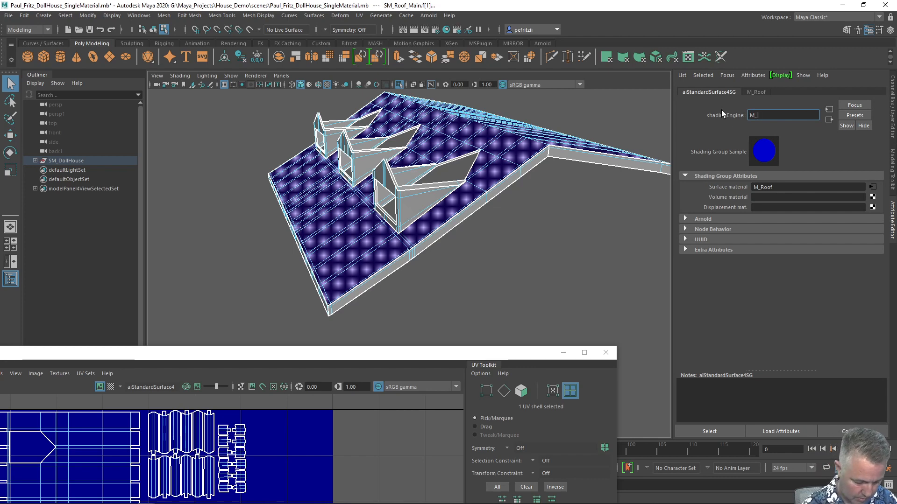
{"action": "type", "text": "Roof1"}
{"action": "key", "text": "Return"}
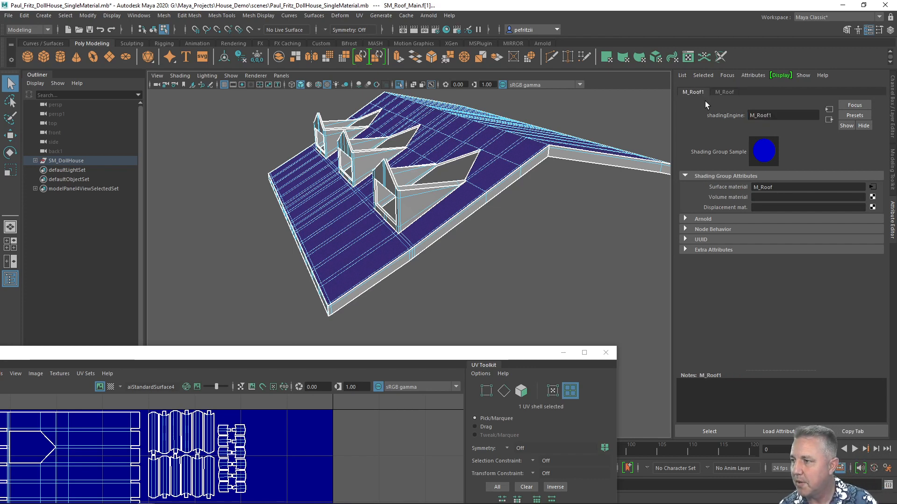
Rearrange the UV Editor over the roof and switch it to face selection mode.
{"action": "left_click", "coordinate": [721, 91]}
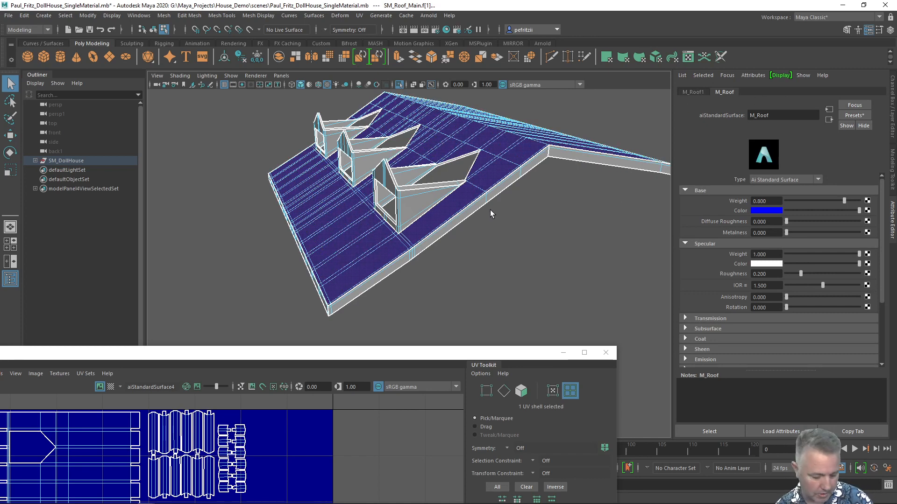
{"action": "left_click_drag", "start_coordinate": [527, 233], "coordinate": [437, 166], "text": "alt"}
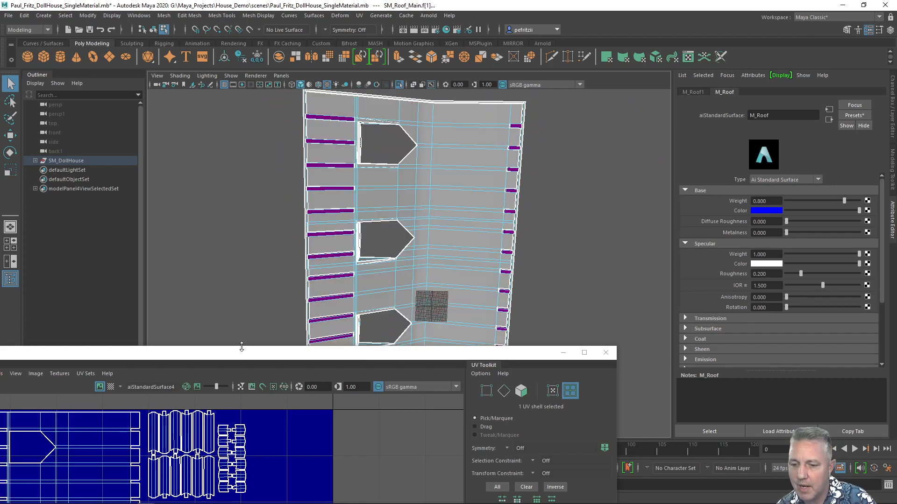
{"action": "left_click_drag", "start_coordinate": [241, 348], "coordinate": [427, 102]}
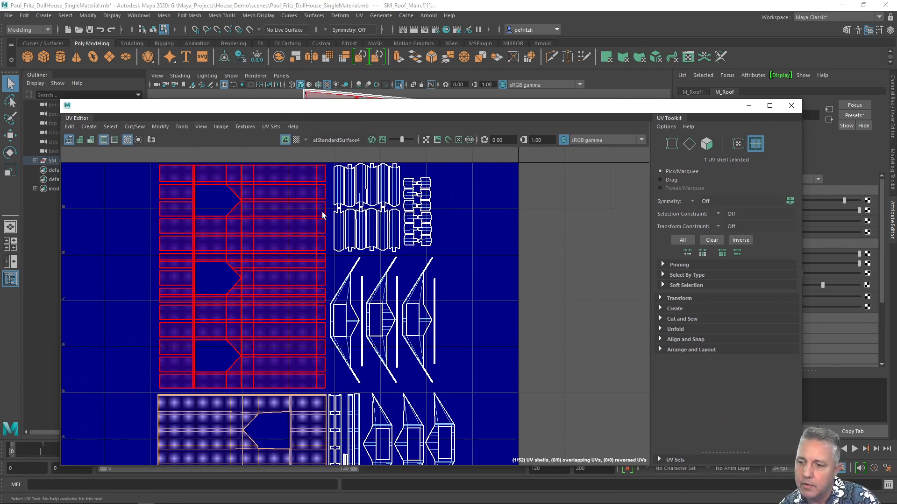
{"action": "right_click", "coordinate": [584, 222]}
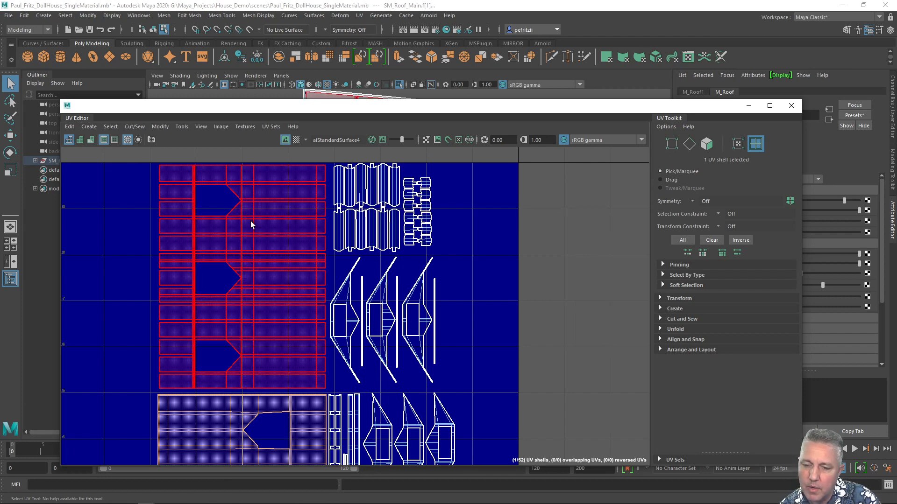
{"action": "left_click_drag", "start_coordinate": [349, 107], "coordinate": [326, 341]}
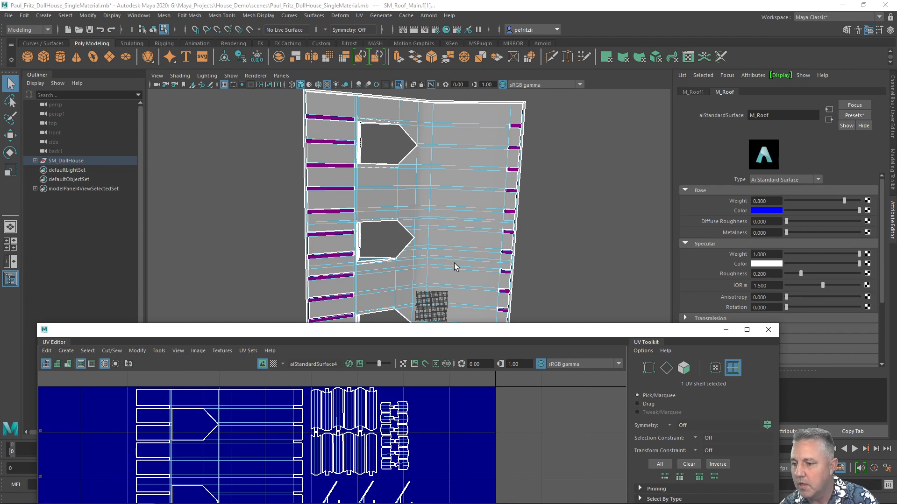
{"action": "left_click_drag", "start_coordinate": [471, 335], "coordinate": [462, 218]}
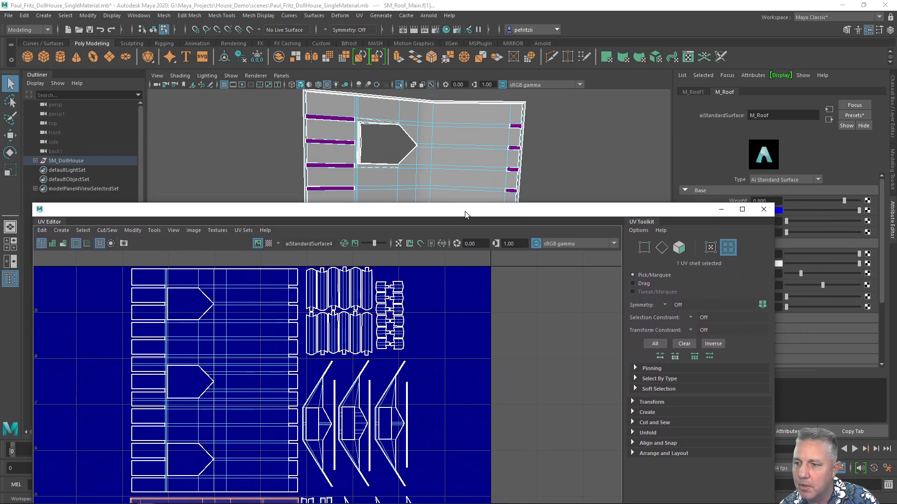
{"action": "right_click", "coordinate": [445, 165]}
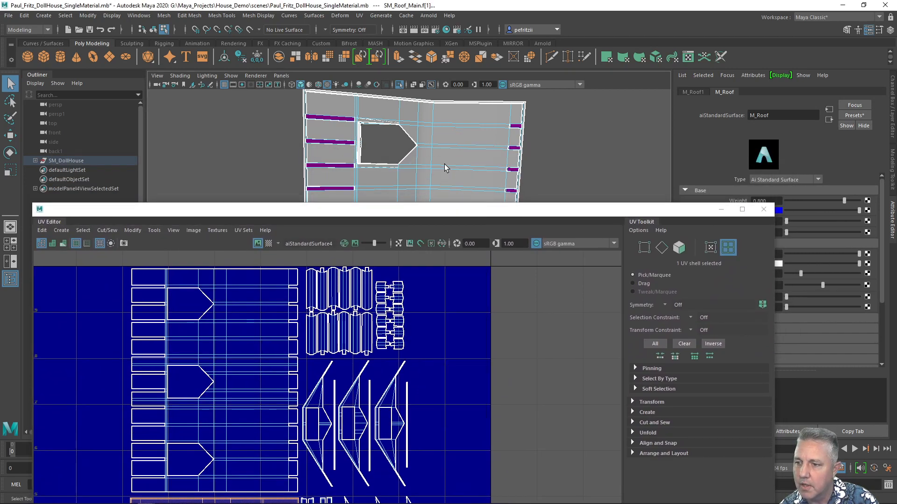
{"action": "left_click", "coordinate": [445, 164]}
{"action": "left_click_drag", "start_coordinate": [282, 212], "coordinate": [325, 137]}
{"action": "right_click", "coordinate": [509, 261]}
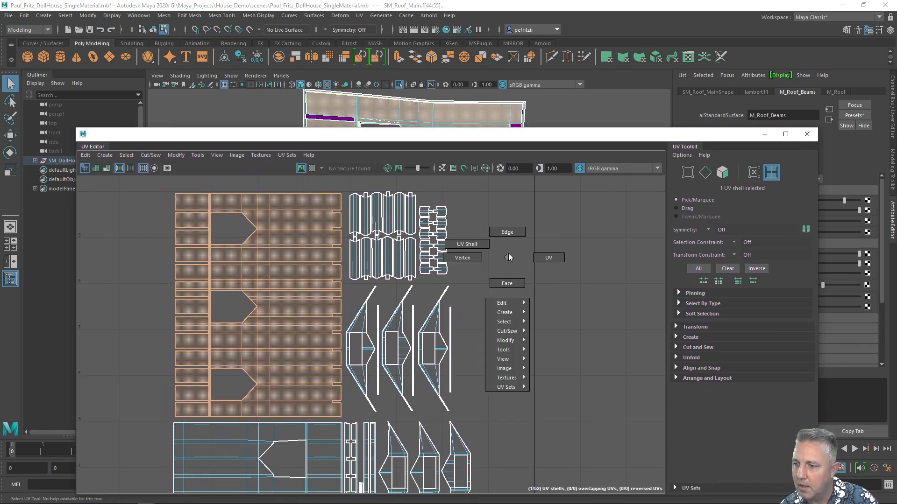
{"action": "right_click_drag", "start_coordinate": [502, 285], "coordinate": [503, 286]}
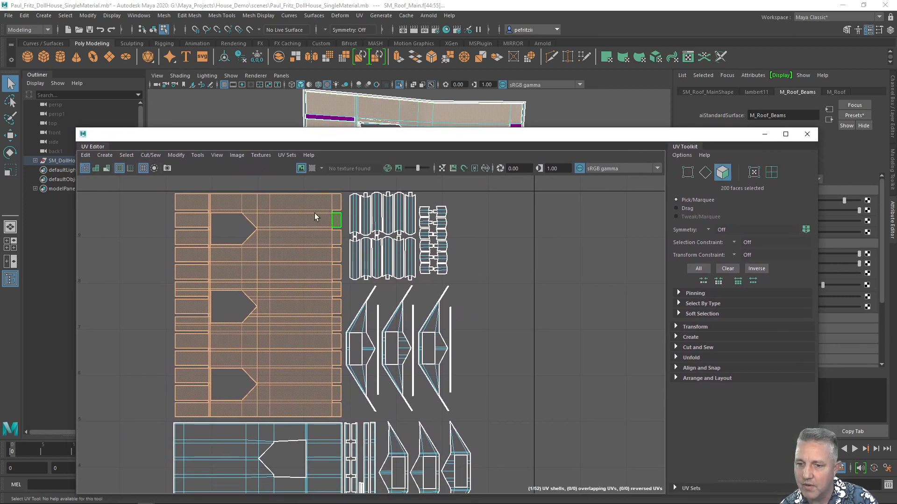
Marquee-select the beam-end faces along the left column of the main roof UV shell.
{"action": "left_click_drag", "start_coordinate": [164, 186], "coordinate": [202, 422]}
{"action": "scroll", "coordinate": [189, 243], "scroll_direction": "up", "scroll_amount": 3}
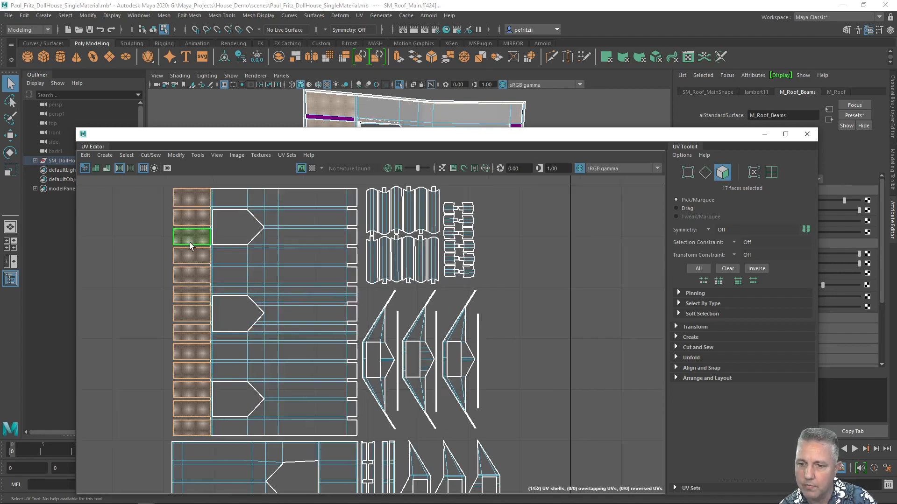
{"action": "scroll", "coordinate": [190, 243], "scroll_direction": "up", "scroll_amount": 2}
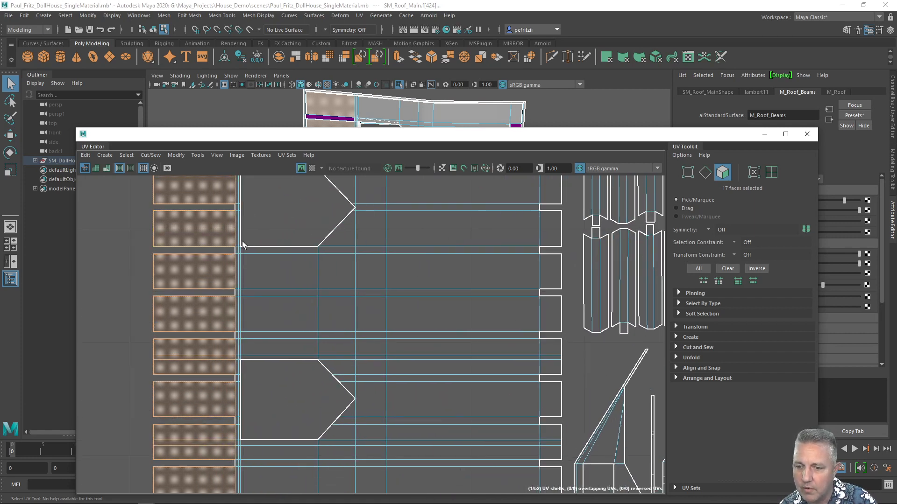
{"action": "scroll", "coordinate": [231, 242], "scroll_direction": "down", "scroll_amount": 4}
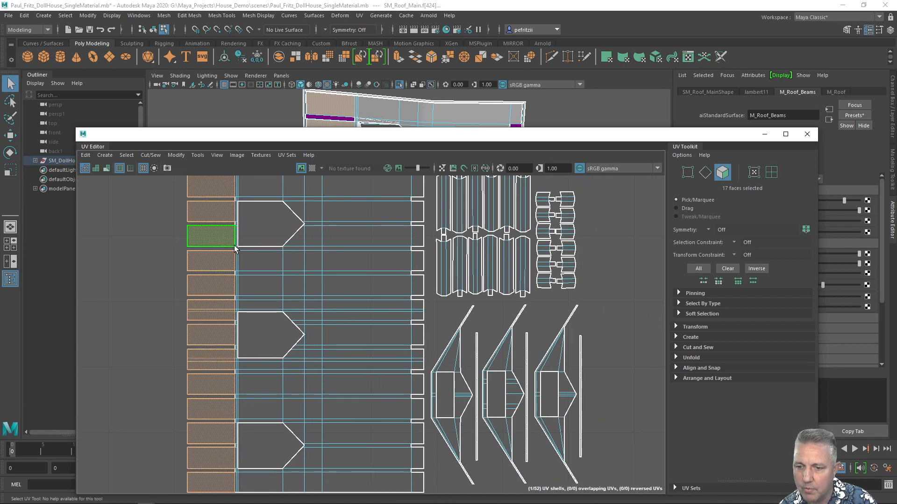
{"action": "left_click_drag", "start_coordinate": [178, 180], "coordinate": [236, 422]}
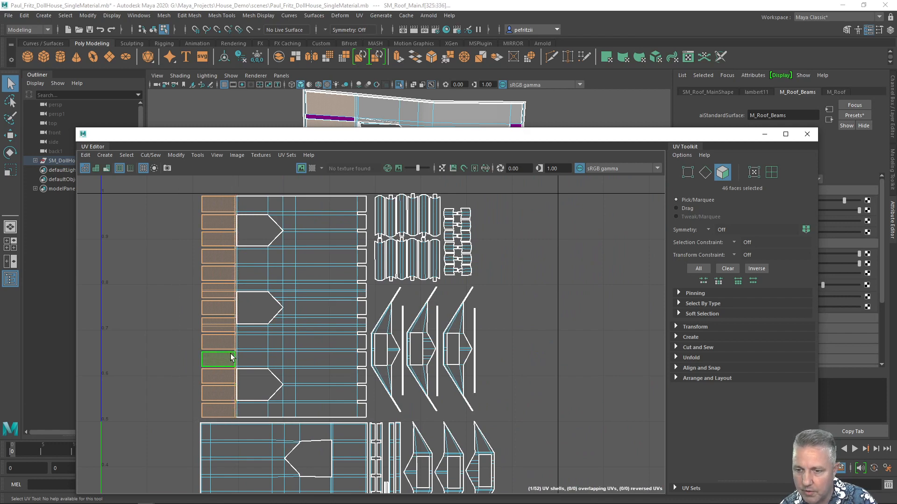
{"action": "scroll", "coordinate": [230, 358], "scroll_direction": "up", "scroll_amount": 3}
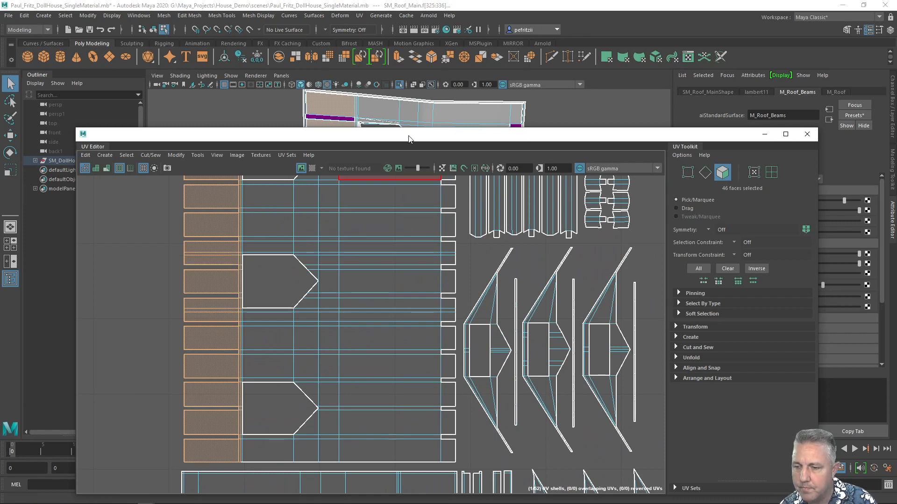
{"action": "scroll", "coordinate": [373, 203], "scroll_direction": "down", "scroll_amount": 5}
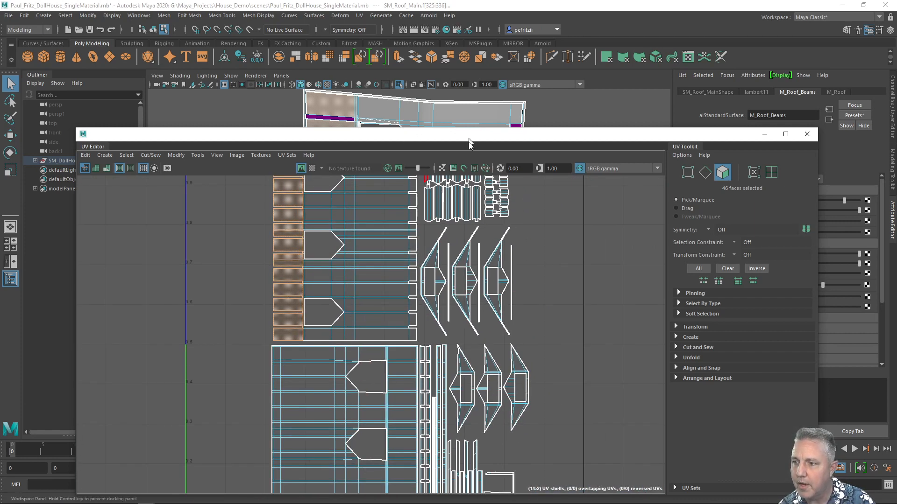
Add the beam-end faces along the right edge of the main roof UV shell to the selection.
{"action": "left_click_drag", "start_coordinate": [469, 137], "coordinate": [454, 102]}
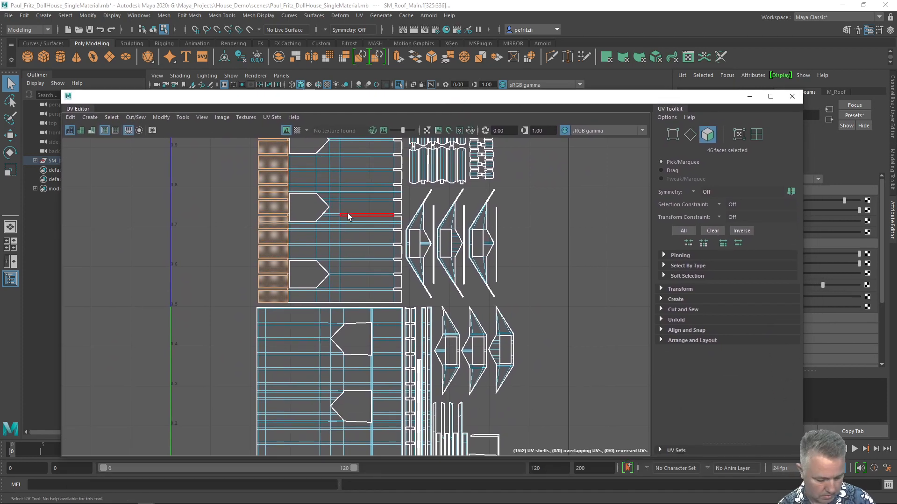
{"action": "scroll", "coordinate": [348, 216], "scroll_direction": "down", "scroll_amount": 1}
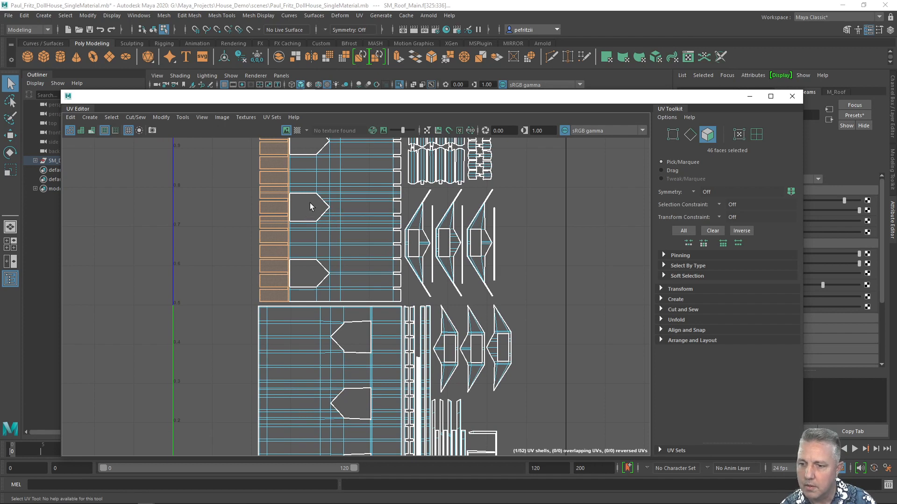
{"action": "middle_click_drag", "start_coordinate": [310, 203], "coordinate": [236, 261], "text": "alt"}
{"action": "scroll", "coordinate": [305, 208], "scroll_direction": "up", "scroll_amount": 3}
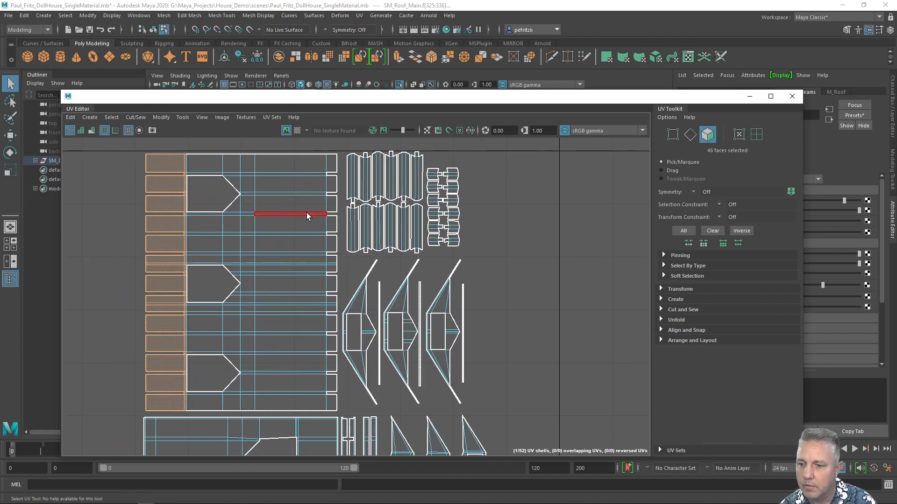
{"action": "scroll", "coordinate": [343, 208], "scroll_direction": "down", "scroll_amount": 2}
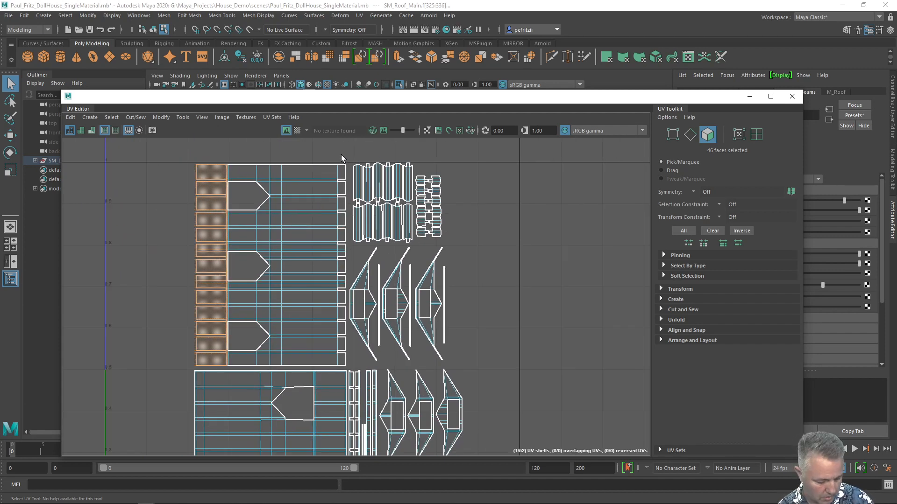
{"action": "left_click_drag", "start_coordinate": [339, 158], "coordinate": [343, 371]}
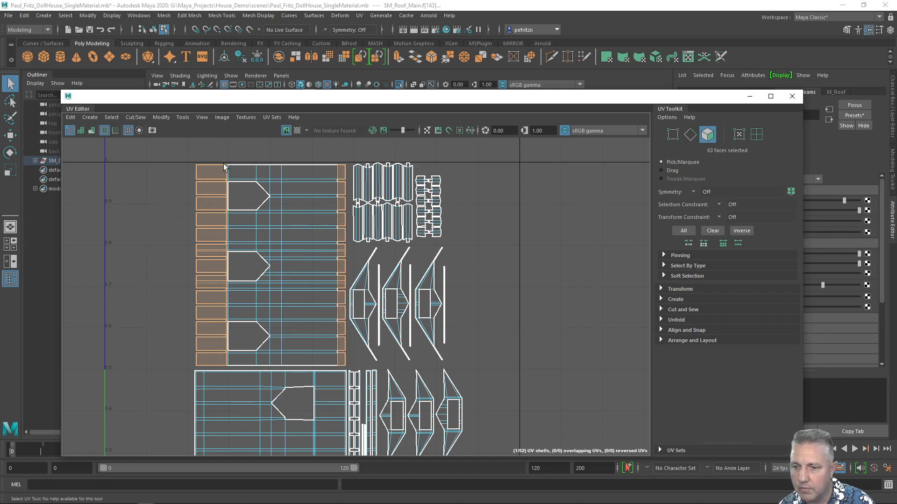
{"action": "scroll", "coordinate": [255, 169], "scroll_direction": "up", "scroll_amount": 3}
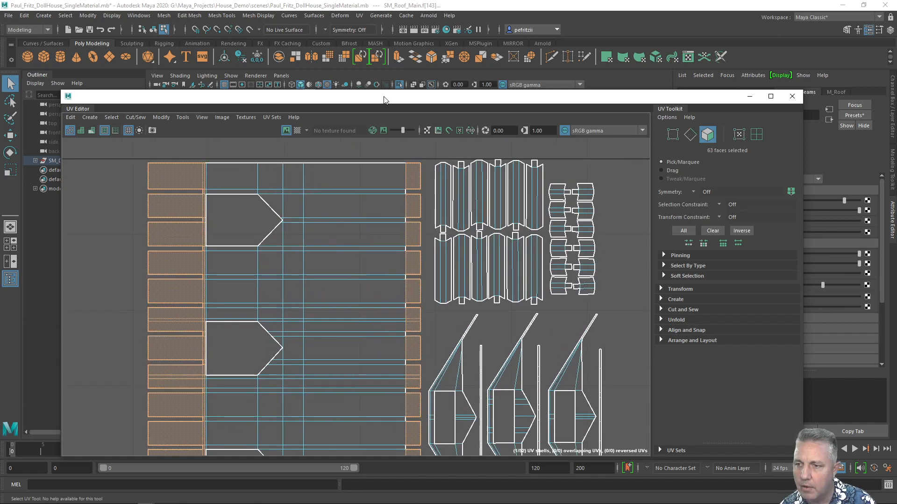
Add the faces along the top row of the main roof UV shell to the selection.
{"action": "left_click_drag", "start_coordinate": [384, 99], "coordinate": [368, 249]}
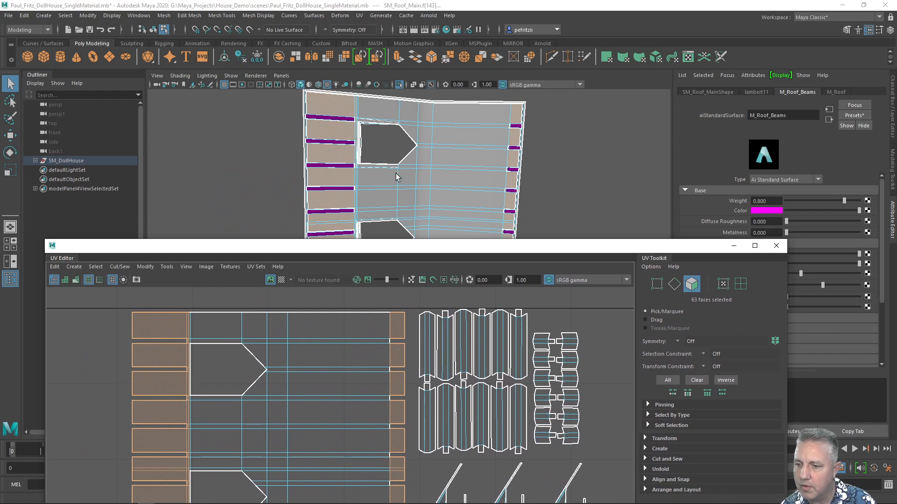
{"action": "left_click_drag", "start_coordinate": [269, 250], "coordinate": [281, 61]}
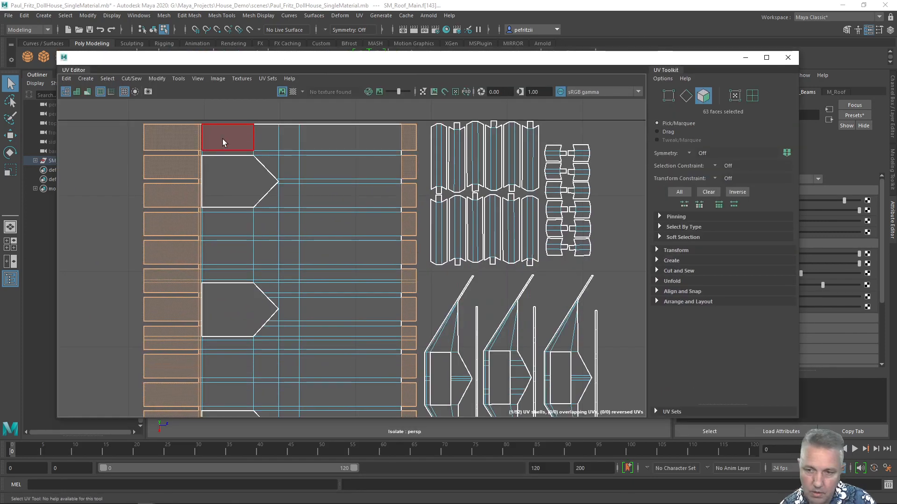
{"action": "left_click_drag", "start_coordinate": [216, 110], "coordinate": [372, 146]}
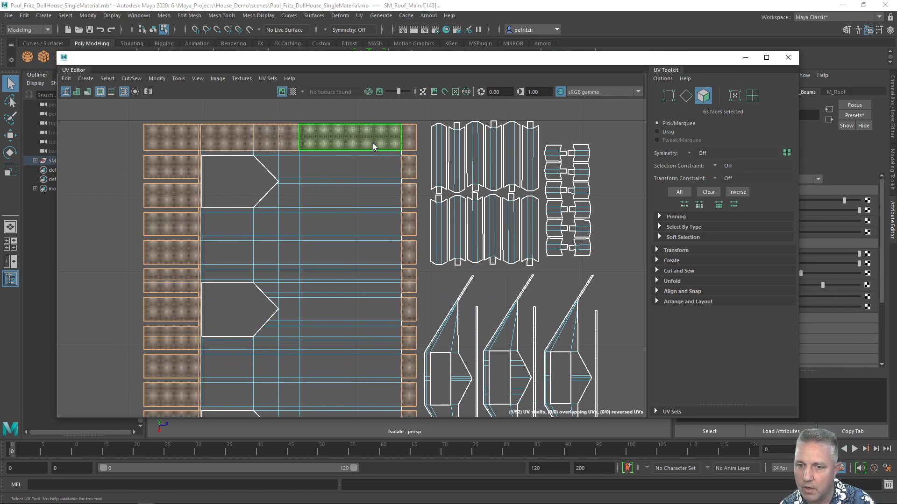
{"action": "left_click", "coordinate": [203, 140], "text": "shift"}
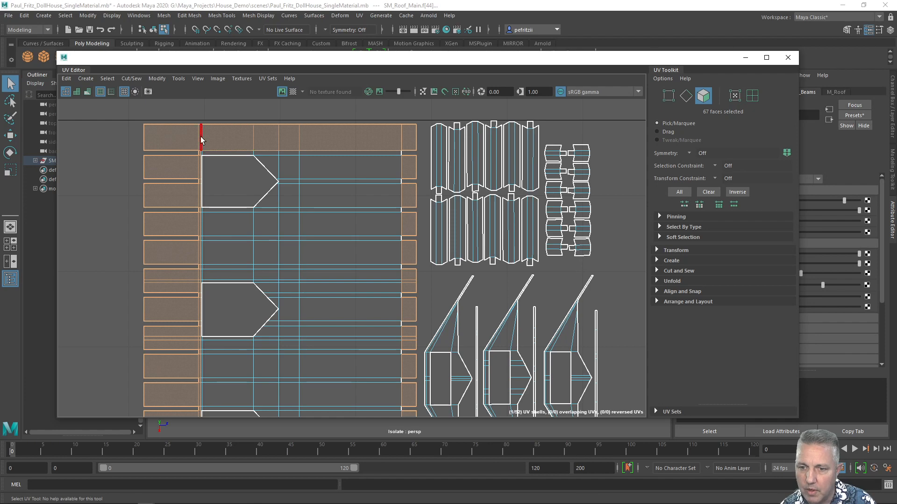
Add the faces along the bottom row of the main roof UV shell to the selection.
{"action": "scroll", "coordinate": [213, 180], "scroll_direction": "down", "scroll_amount": 1}
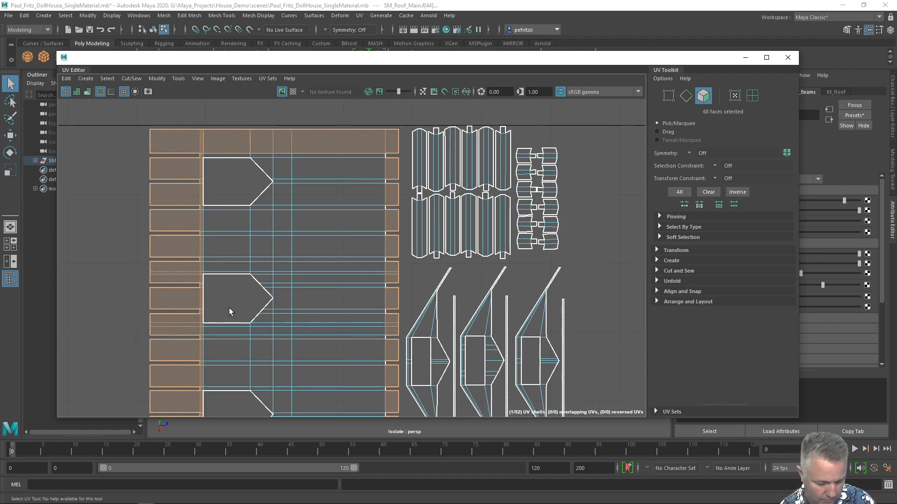
{"action": "middle_click_drag", "start_coordinate": [230, 307], "coordinate": [232, 170], "text": "alt"}
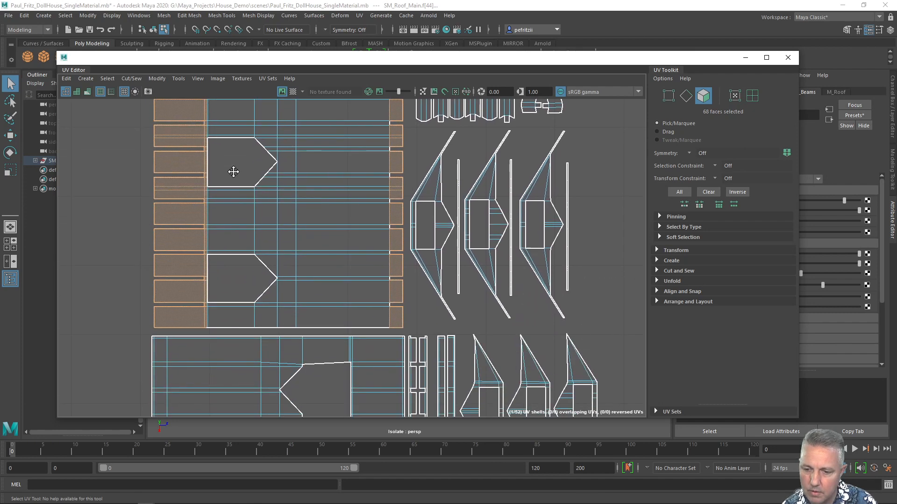
{"action": "scroll", "coordinate": [368, 320], "scroll_direction": "up", "scroll_amount": 4}
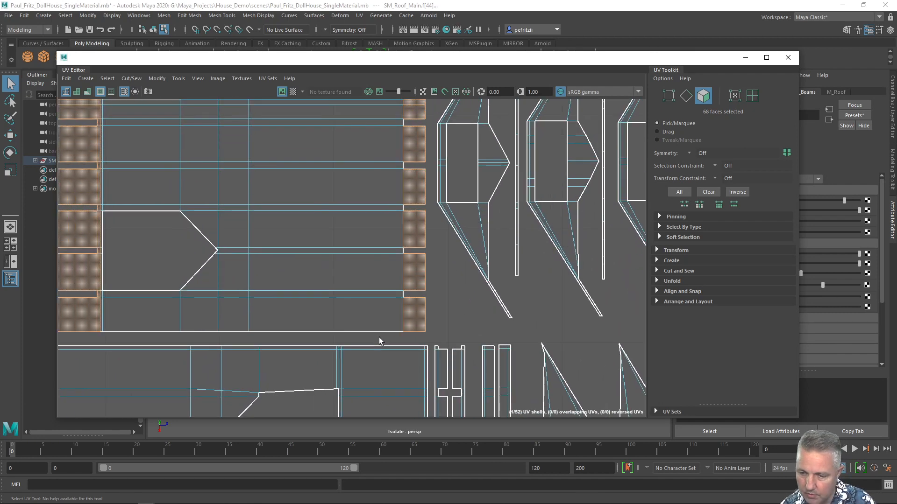
{"action": "left_click_drag", "start_coordinate": [380, 338], "coordinate": [102, 313]}
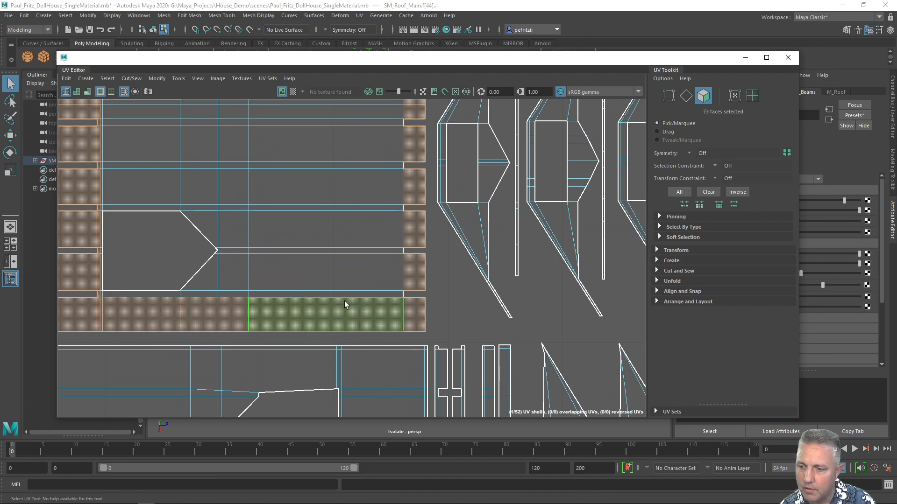
Assign a new Arnold aiStandardSurface material to the selected roof faces.
{"action": "scroll", "coordinate": [410, 259], "scroll_direction": "up", "scroll_amount": 8}
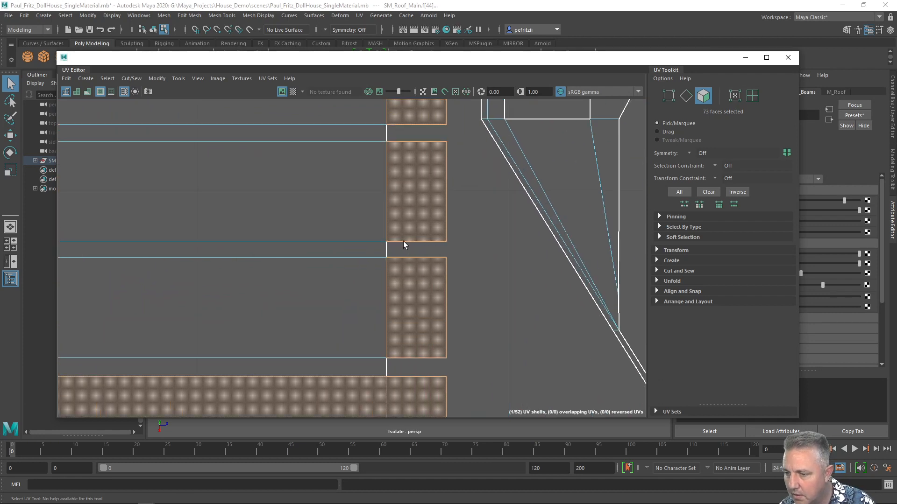
{"action": "scroll", "coordinate": [391, 250], "scroll_direction": "down", "scroll_amount": 8}
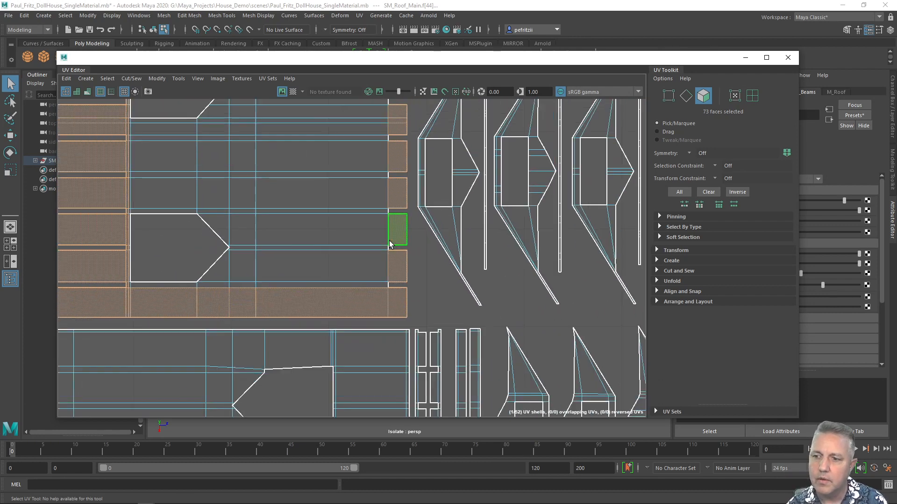
{"action": "scroll", "coordinate": [377, 232], "scroll_direction": "down", "scroll_amount": 6}
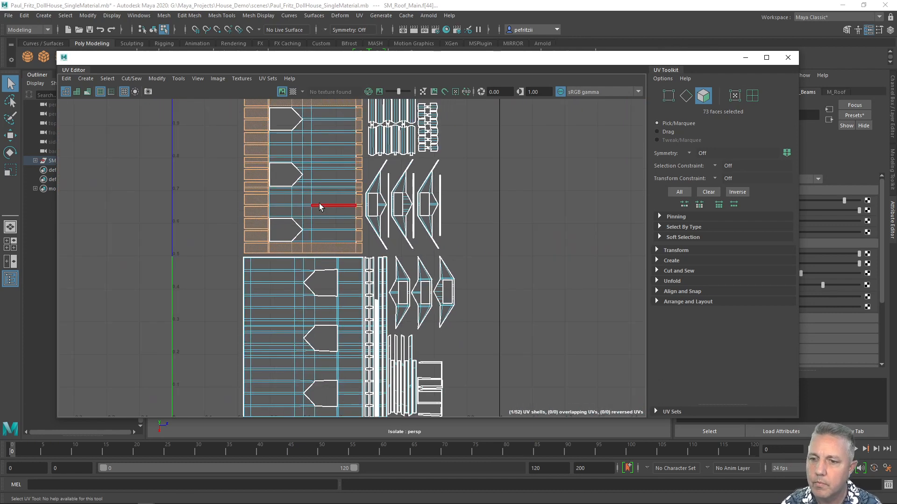
{"action": "left_click_drag", "start_coordinate": [265, 57], "coordinate": [217, 348]}
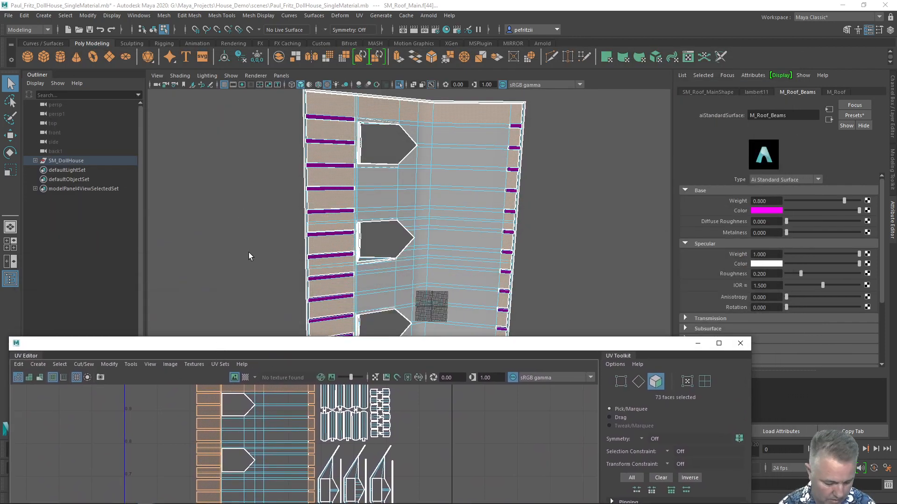
{"action": "left_click_drag", "start_coordinate": [252, 238], "coordinate": [234, 187], "text": "alt"}
{"action": "scroll", "coordinate": [242, 196], "scroll_direction": "up", "scroll_amount": 5}
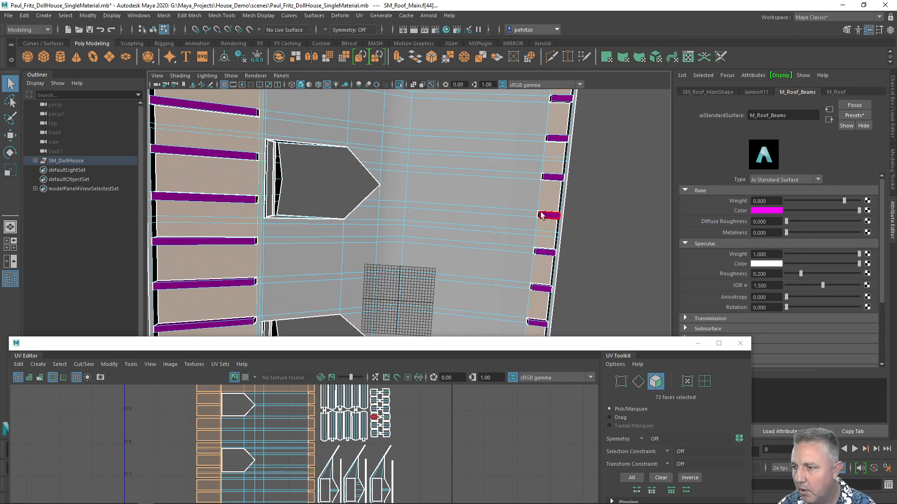
{"action": "scroll", "coordinate": [270, 183], "scroll_direction": "down", "scroll_amount": 6}
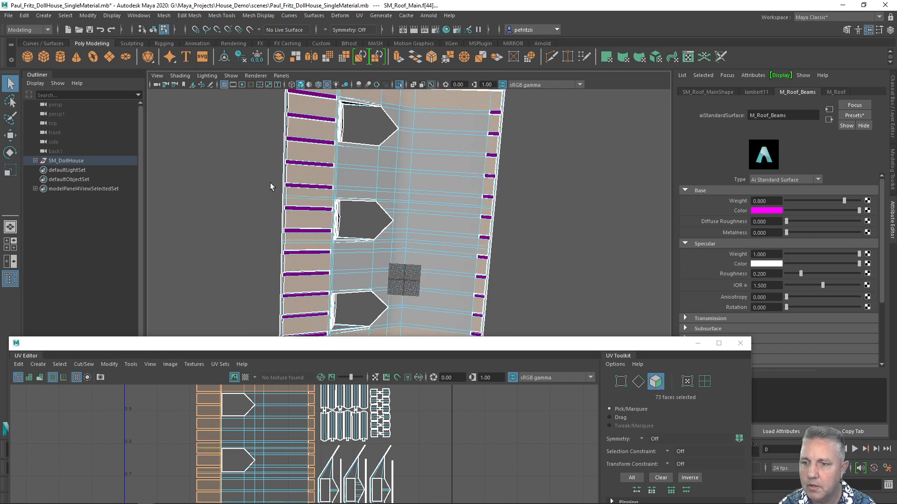
{"action": "right_click", "coordinate": [281, 152]}
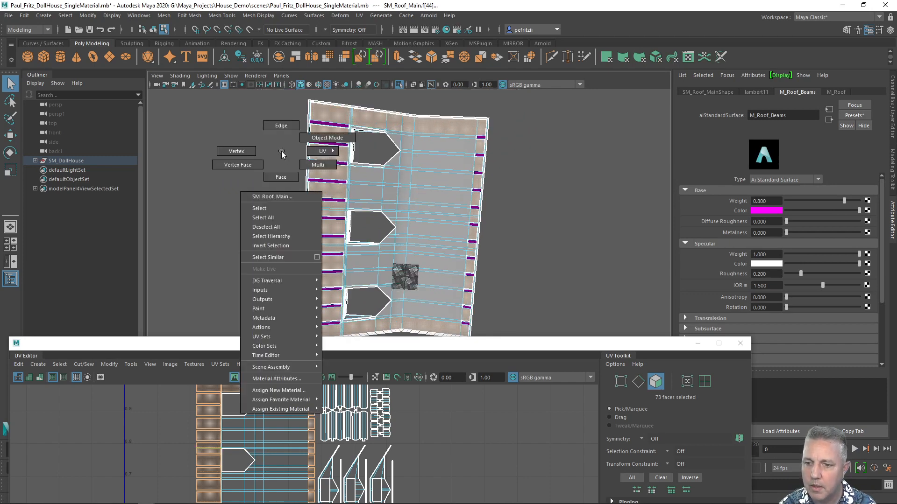
{"action": "left_click", "coordinate": [276, 390]}
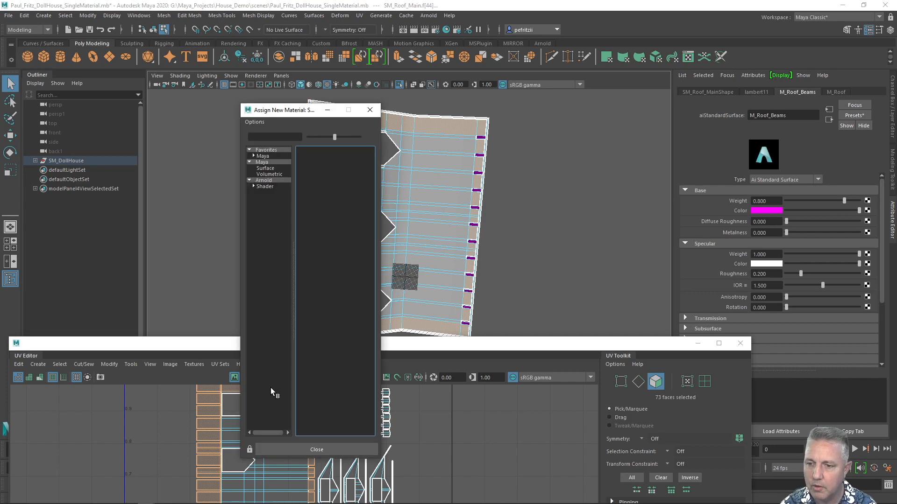
{"action": "left_click", "coordinate": [265, 180]}
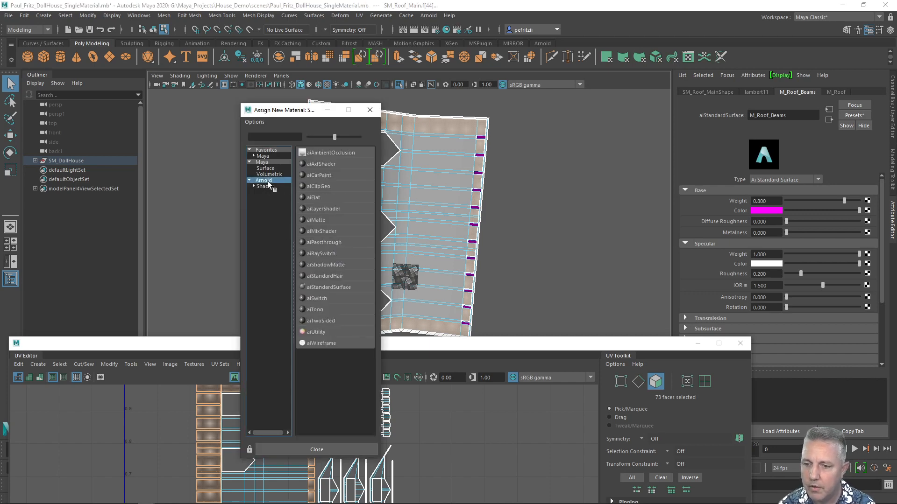
{"action": "left_click", "coordinate": [327, 286]}
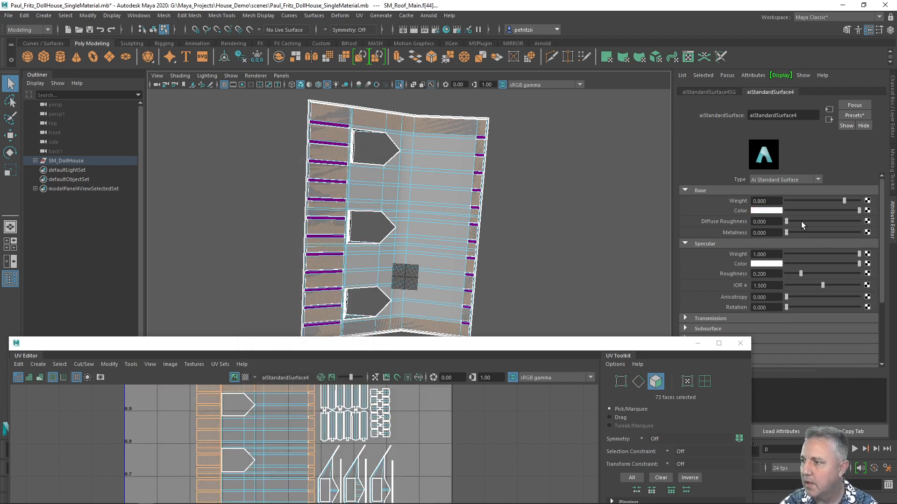
Set the new material's base color to yellow and rename it M_Roof_Underside.
{"action": "left_click", "coordinate": [777, 211]}
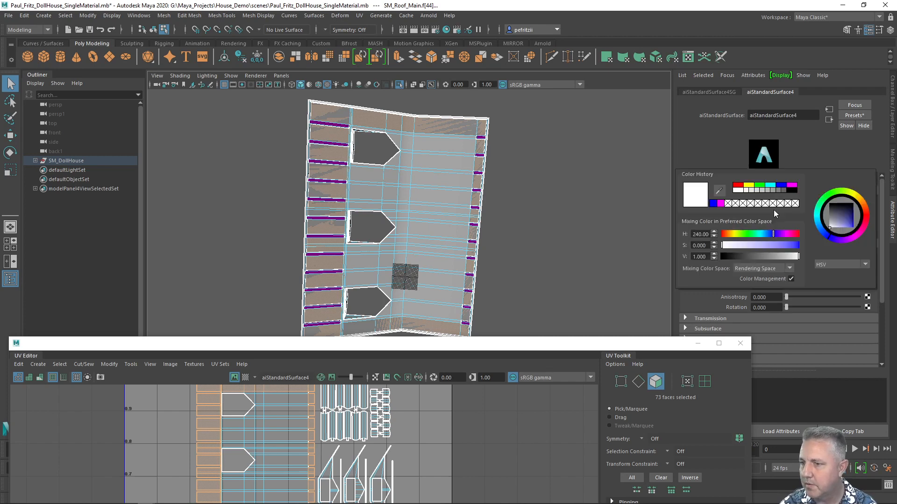
{"action": "left_click", "coordinate": [749, 186]}
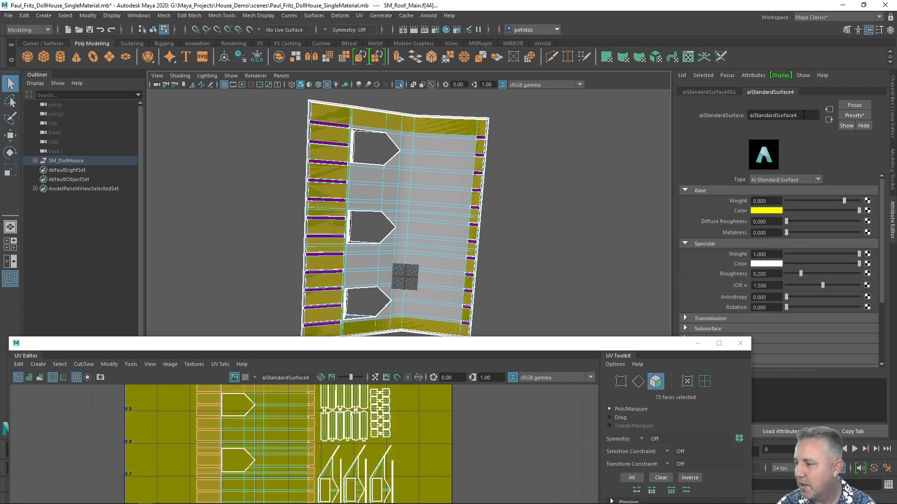
{"action": "left_click_drag", "start_coordinate": [803, 115], "coordinate": [690, 125]}
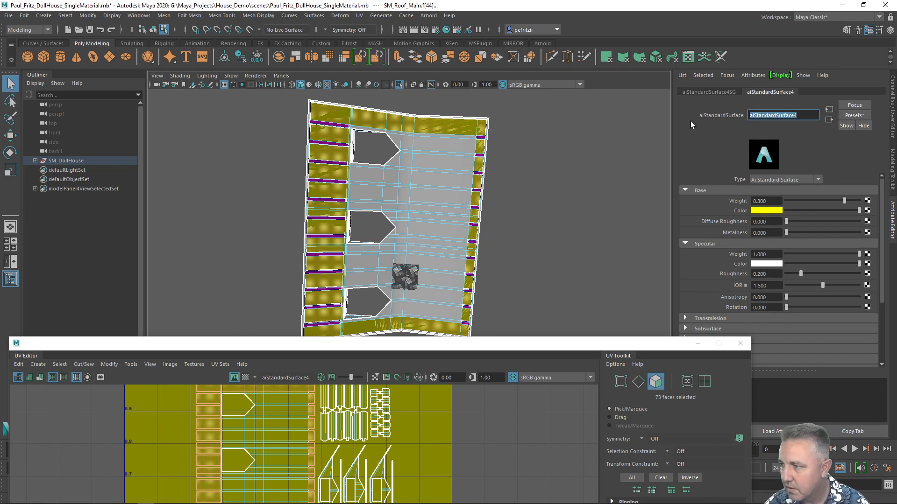
{"action": "type", "text": "M"}
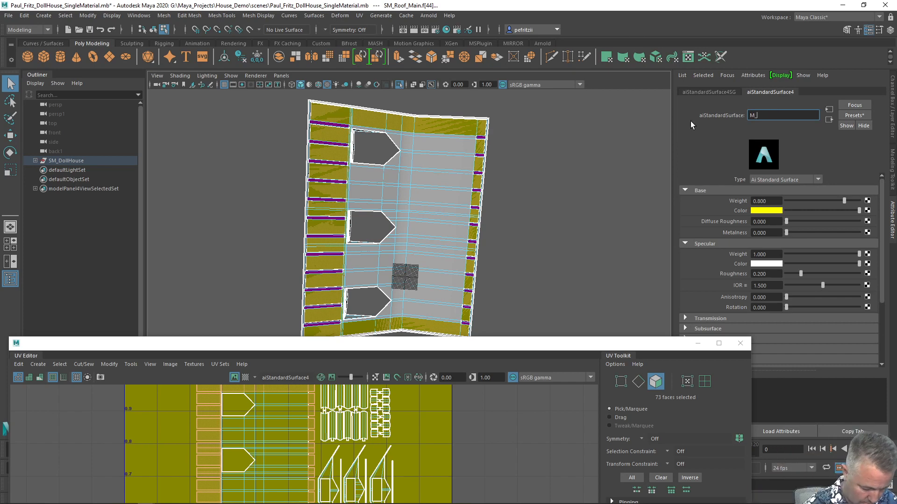
{"action": "type", "text": "_Roof"}
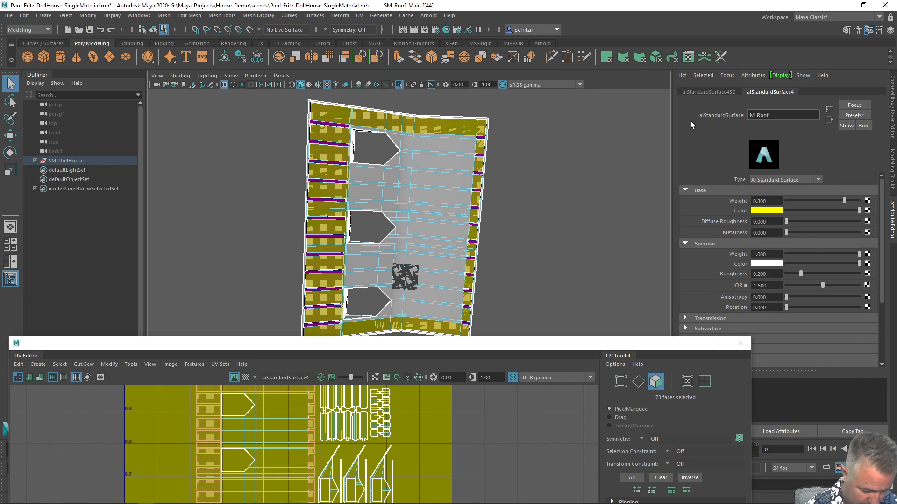
{"action": "type", "text": "_Underside"}
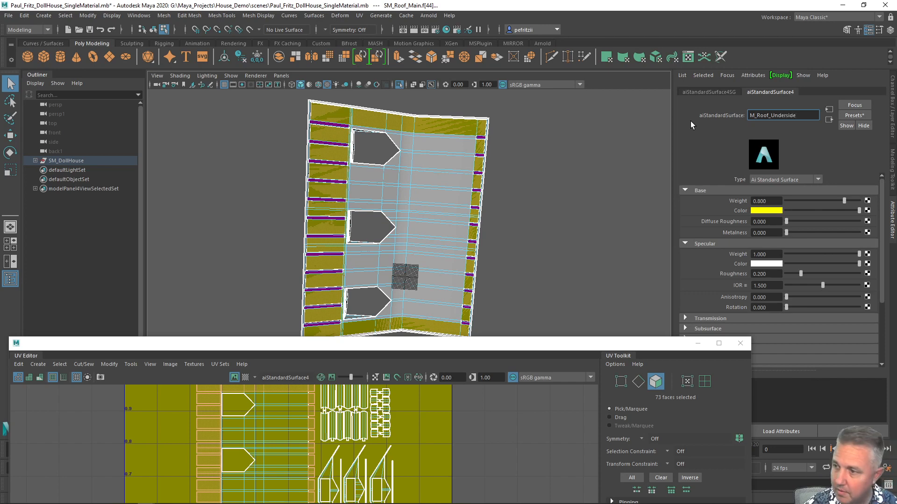
{"action": "key", "text": "Return"}
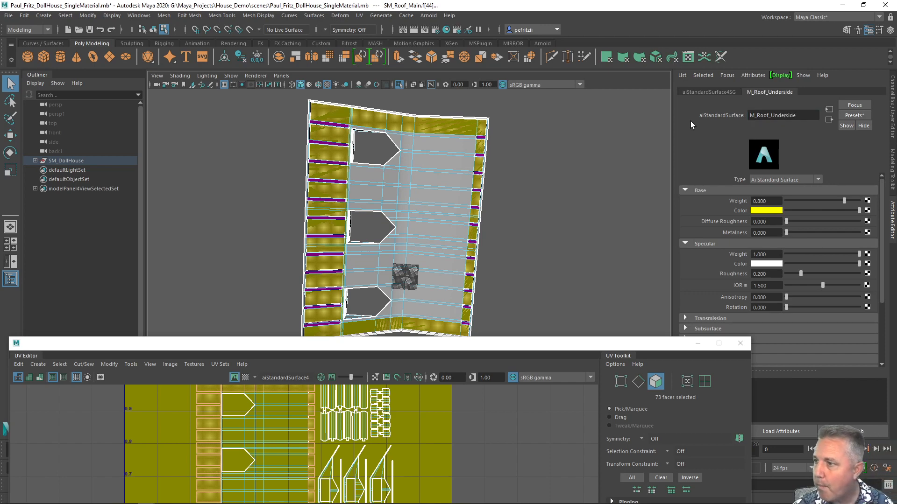
Rename the material's shading group to M_Roof_Underside1.
{"action": "double_click", "coordinate": [803, 117]}
{"action": "key", "text": "ctrl+c"}
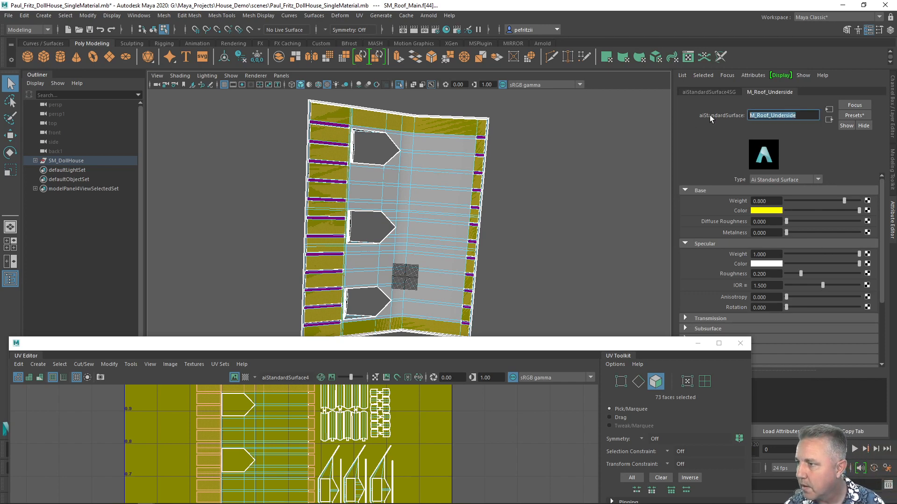
{"action": "left_click", "coordinate": [699, 92]}
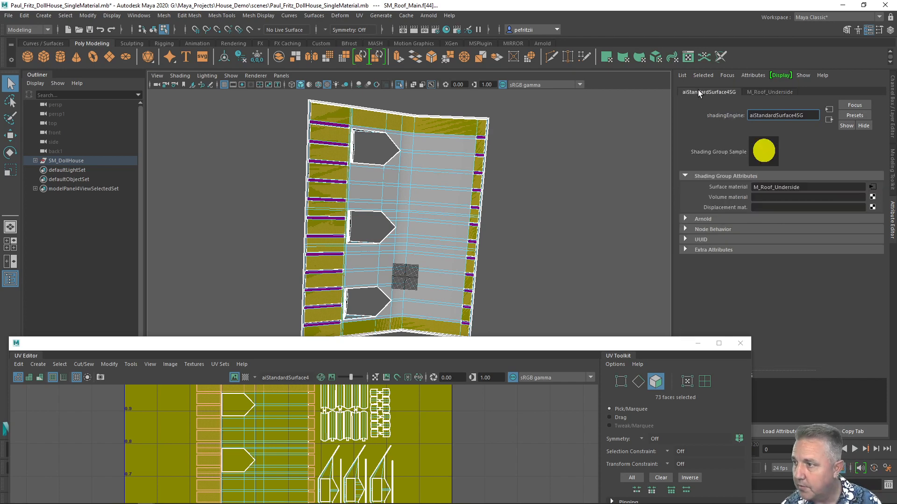
{"action": "left_click_drag", "start_coordinate": [809, 115], "coordinate": [736, 117]}
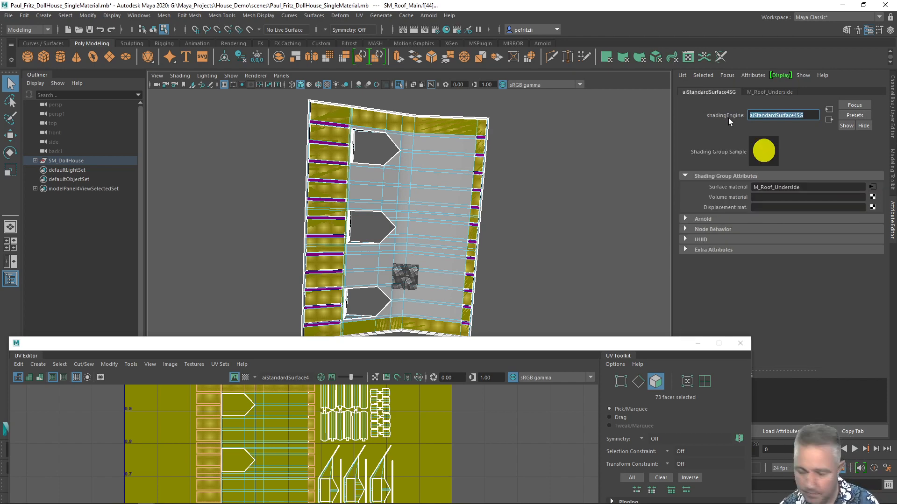
{"action": "key", "text": "ctrl+v"}
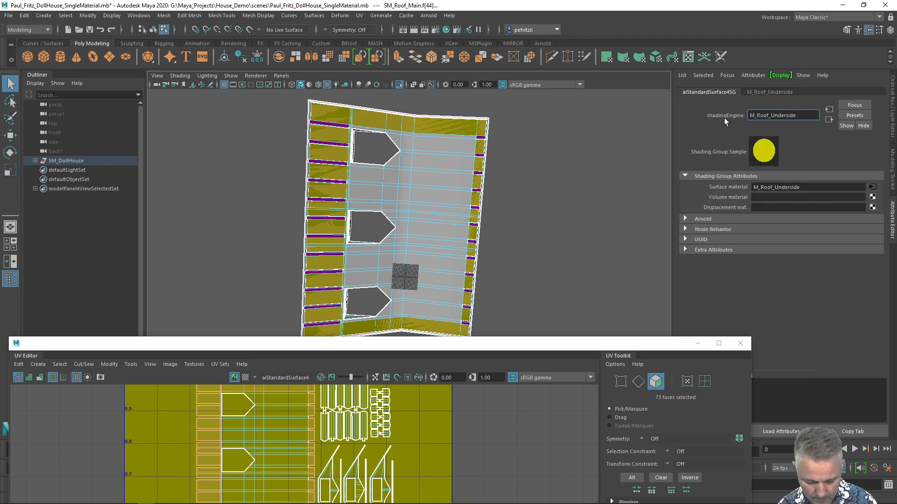
{"action": "key", "text": "Return"}
Inspect the roof's material assignments in the viewport and the UV Editor.
{"action": "scroll", "coordinate": [512, 157], "scroll_direction": "down", "scroll_amount": 2}
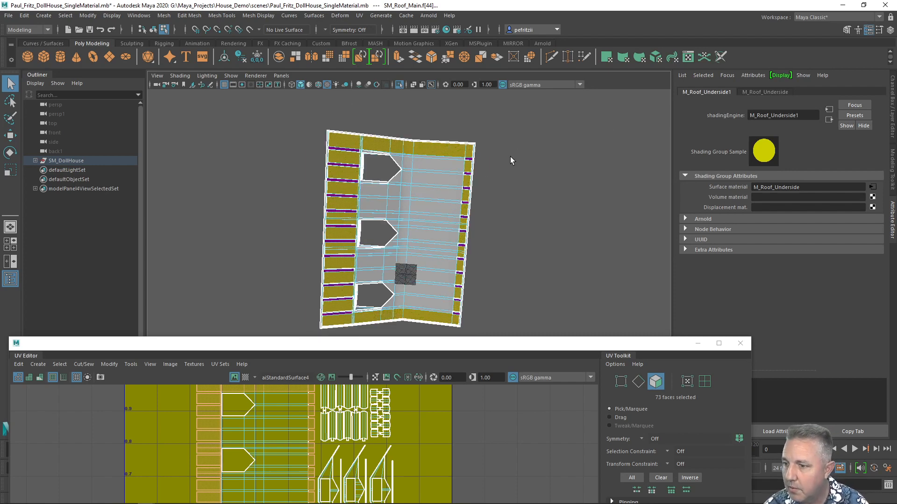
{"action": "left_click", "coordinate": [773, 93]}
{"action": "left_click", "coordinate": [463, 180]}
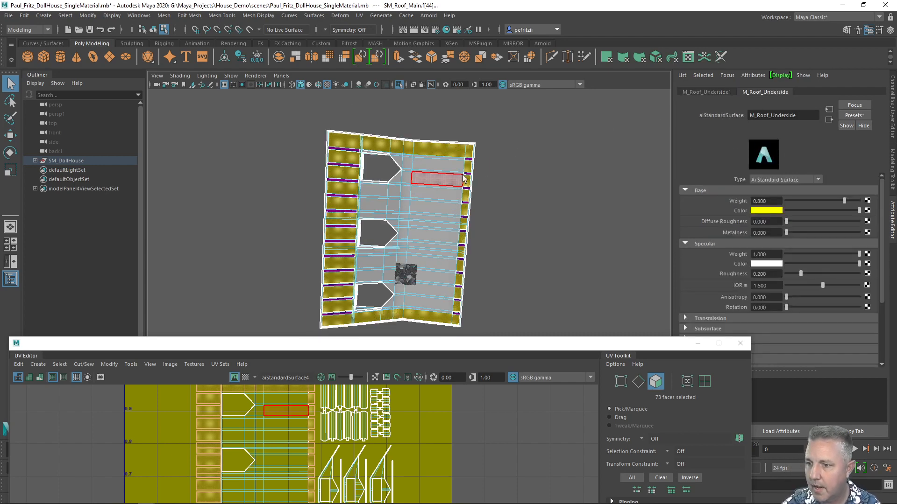
{"action": "scroll", "coordinate": [462, 180], "scroll_direction": "up", "scroll_amount": 2}
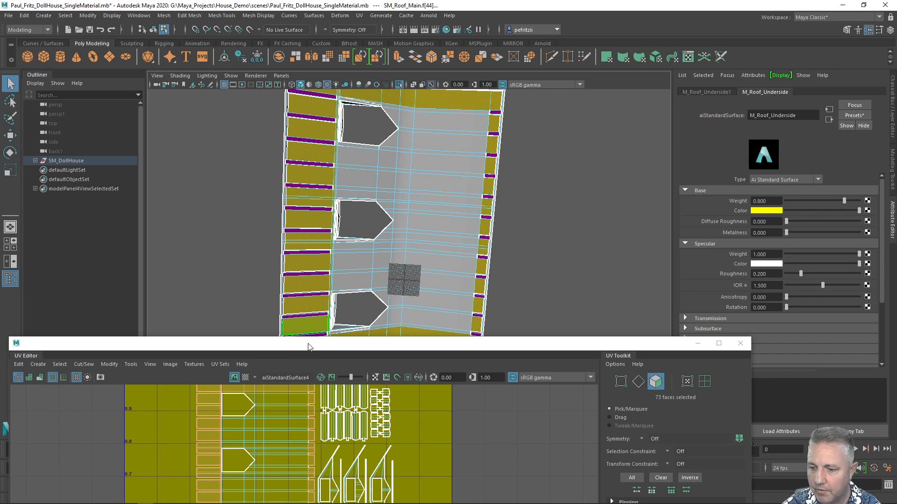
{"action": "left_click_drag", "start_coordinate": [308, 346], "coordinate": [329, 120]}
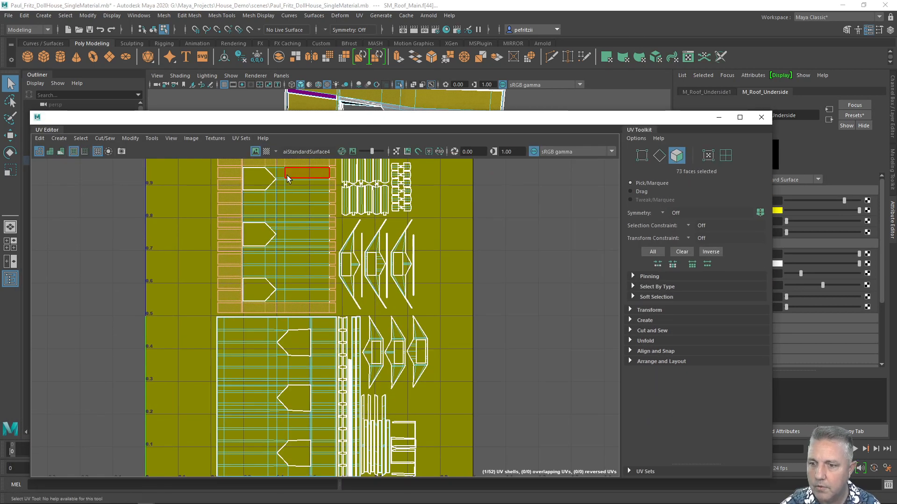
{"action": "scroll", "coordinate": [269, 179], "scroll_direction": "up", "scroll_amount": 1}
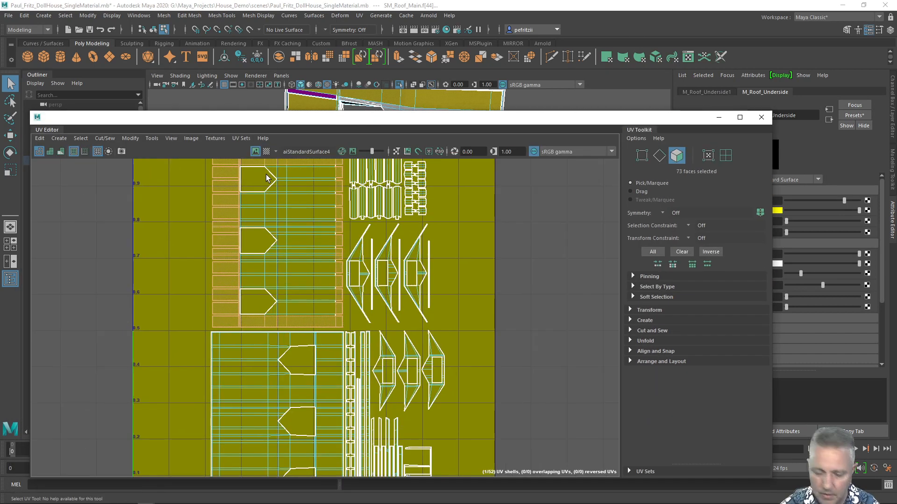
{"action": "scroll", "coordinate": [277, 242], "scroll_direction": "up", "scroll_amount": 3}
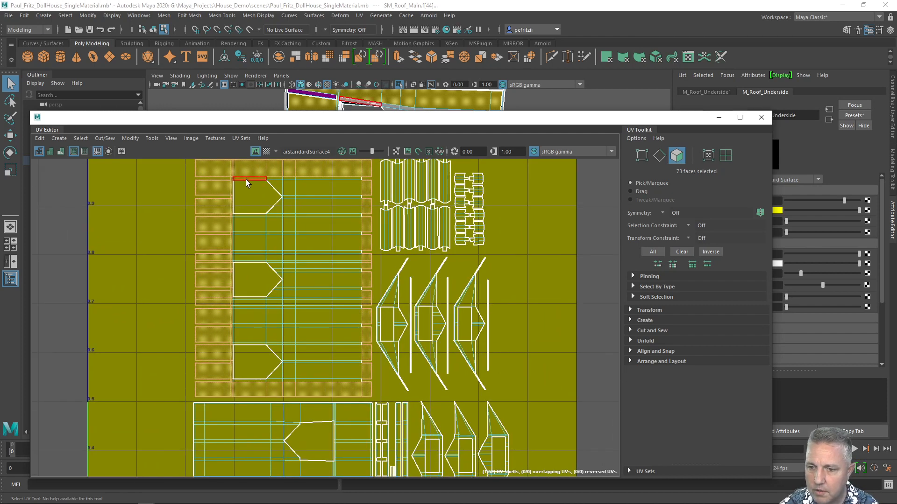
Select the faces of the large central roof shell, between its outer strips, in the UV Editor.
{"action": "left_click", "coordinate": [246, 178]}
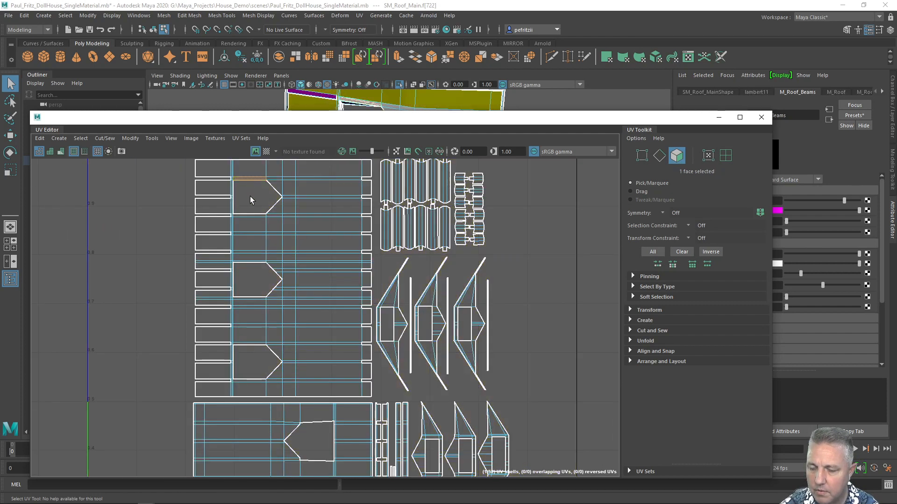
{"action": "scroll", "coordinate": [250, 196], "scroll_direction": "up", "scroll_amount": 5}
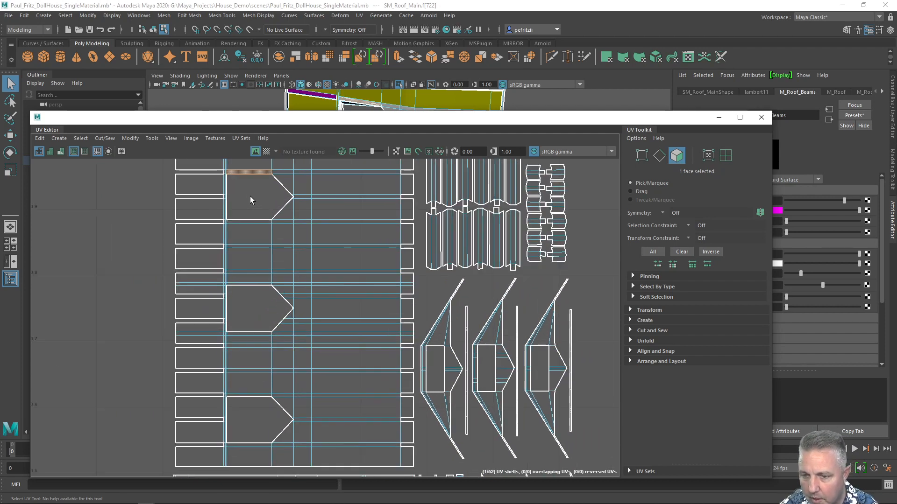
{"action": "scroll", "coordinate": [240, 201], "scroll_direction": "down", "scroll_amount": 2}
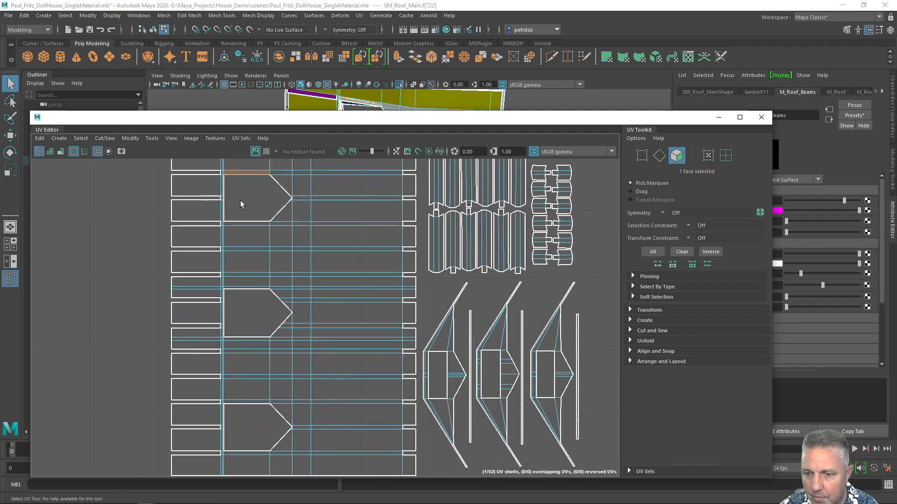
{"action": "scroll", "coordinate": [240, 199], "scroll_direction": "up", "scroll_amount": 2}
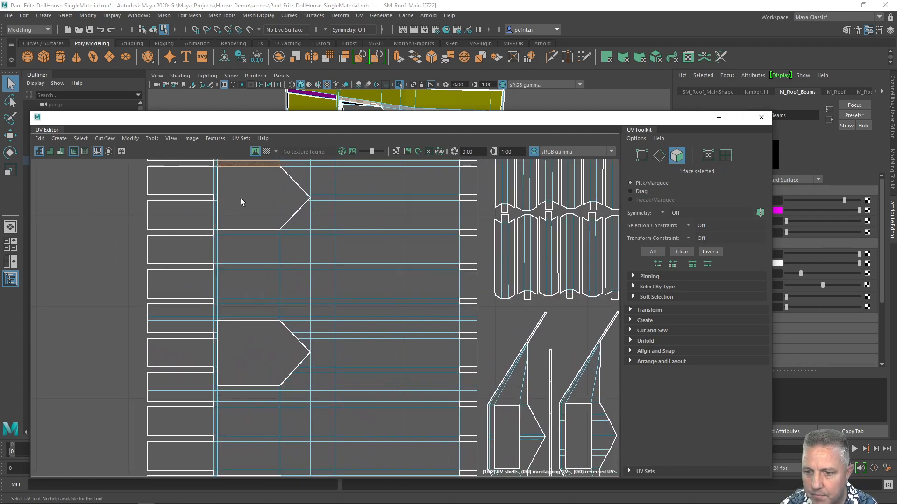
{"action": "left_click", "coordinate": [217, 168]}
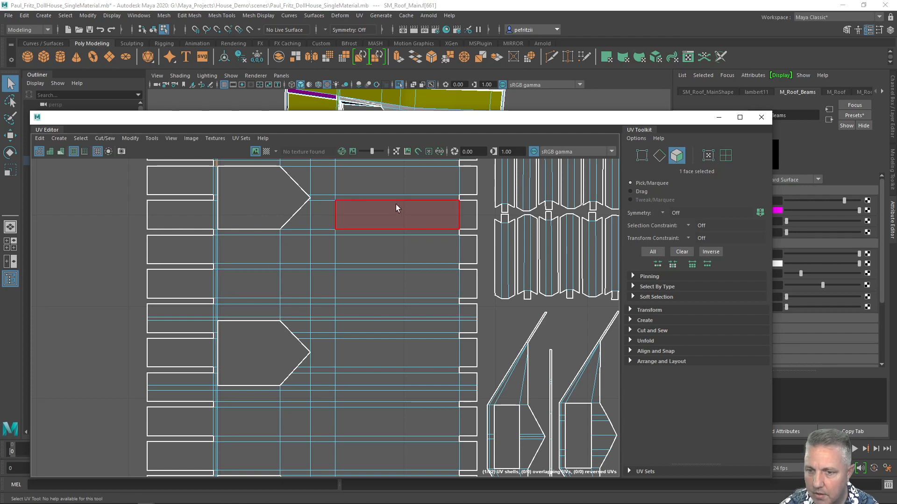
{"action": "scroll", "coordinate": [382, 202], "scroll_direction": "down", "scroll_amount": 3}
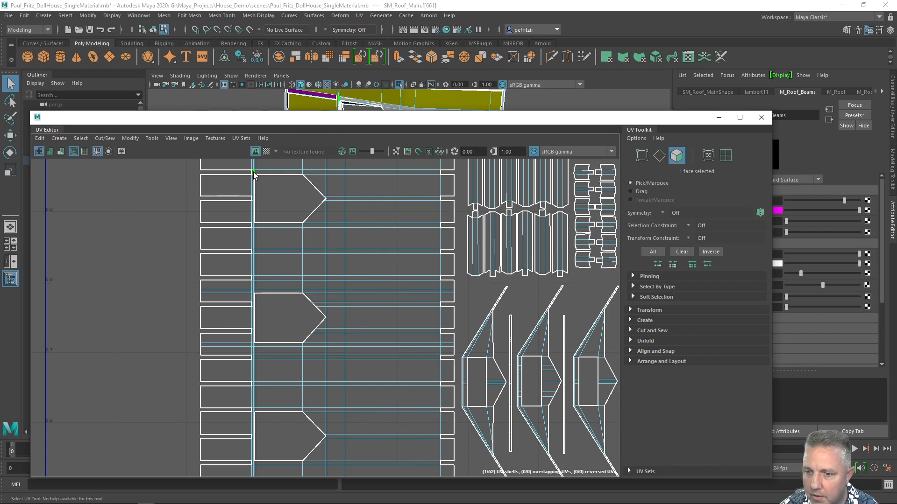
{"action": "left_click_drag", "start_coordinate": [254, 173], "coordinate": [435, 464]}
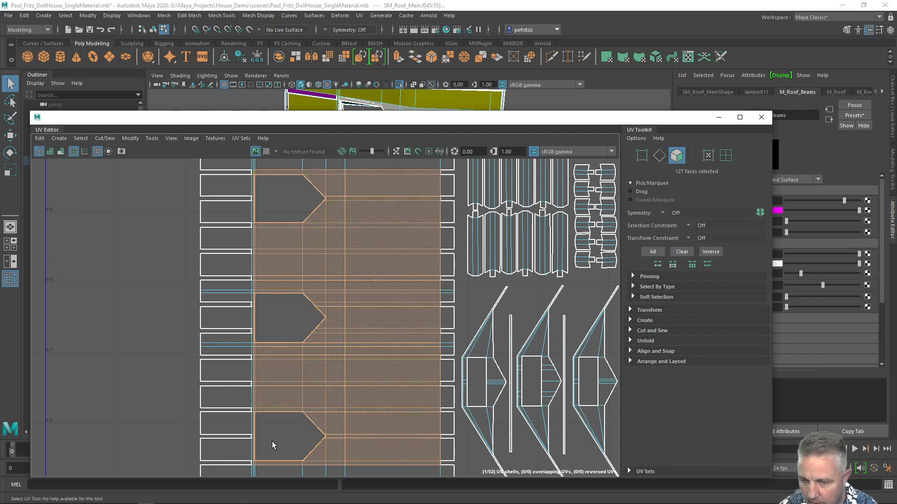
Assign a new Arnold aiStandardSurface material to the selected roof faces.
{"action": "scroll", "coordinate": [264, 196], "scroll_direction": "up", "scroll_amount": 2}
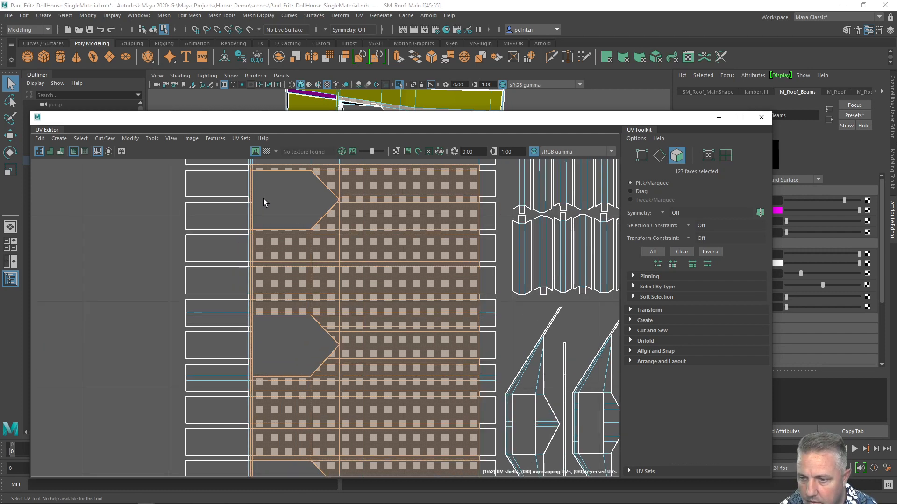
{"action": "scroll", "coordinate": [263, 200], "scroll_direction": "down", "scroll_amount": 4}
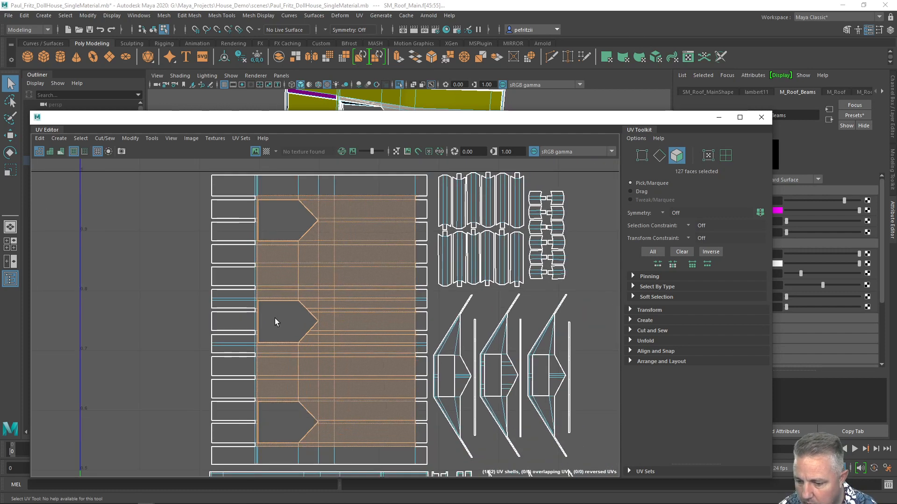
{"action": "left_click_drag", "start_coordinate": [415, 119], "coordinate": [348, 299]}
{"action": "right_click_drag", "start_coordinate": [251, 160], "coordinate": [239, 401]}
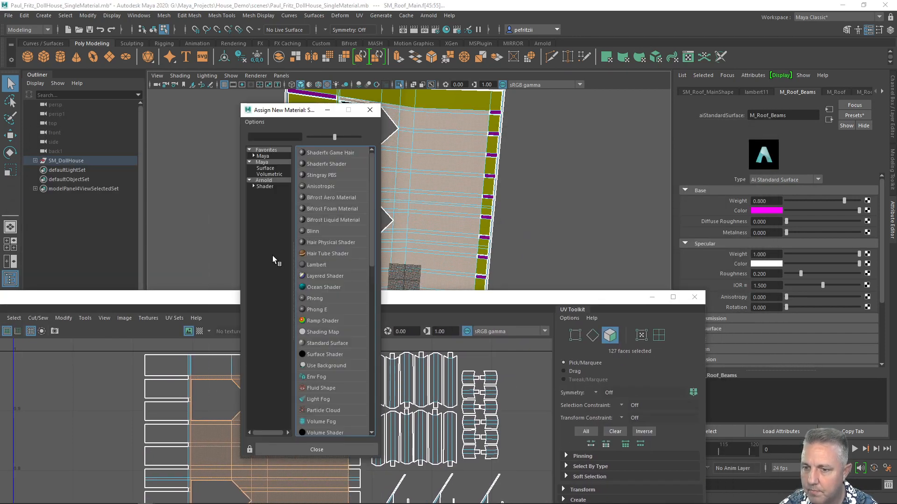
{"action": "left_click", "coordinate": [265, 181]}
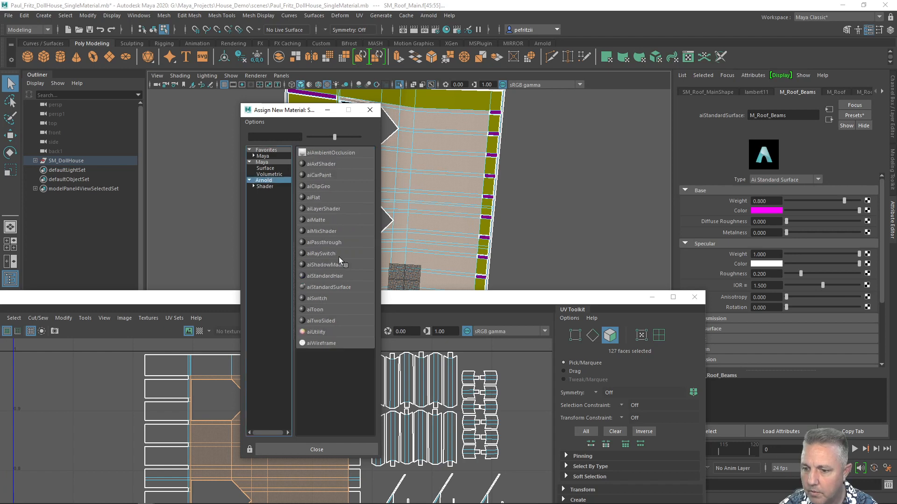
{"action": "left_click", "coordinate": [328, 289]}
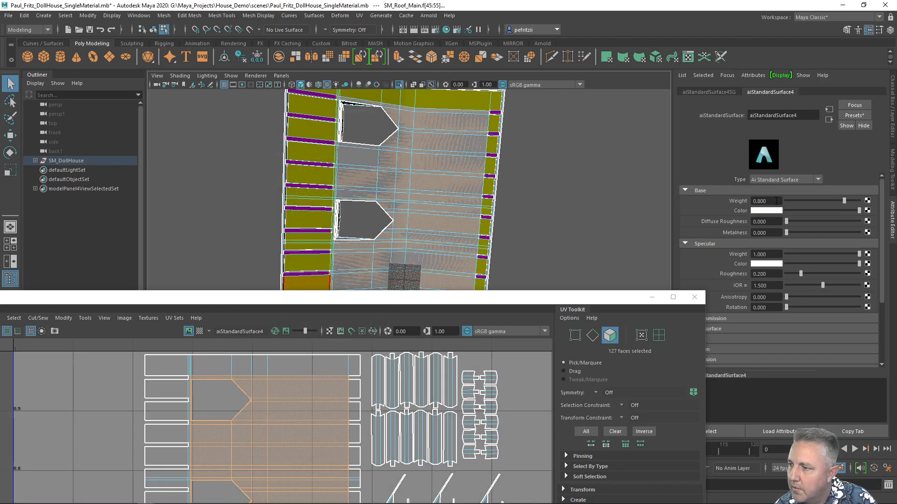
Set the new material's base color to red and rename it M_Ceiling.
{"action": "left_click", "coordinate": [765, 212]}
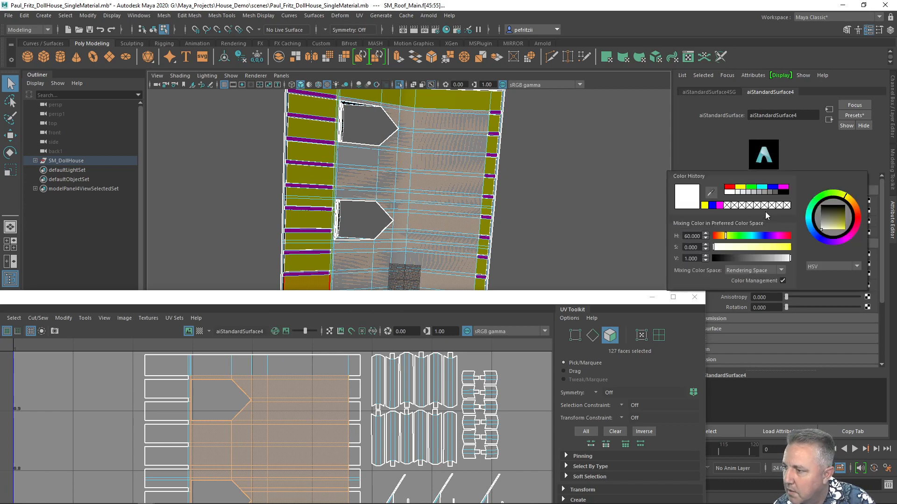
{"action": "left_click", "coordinate": [728, 188]}
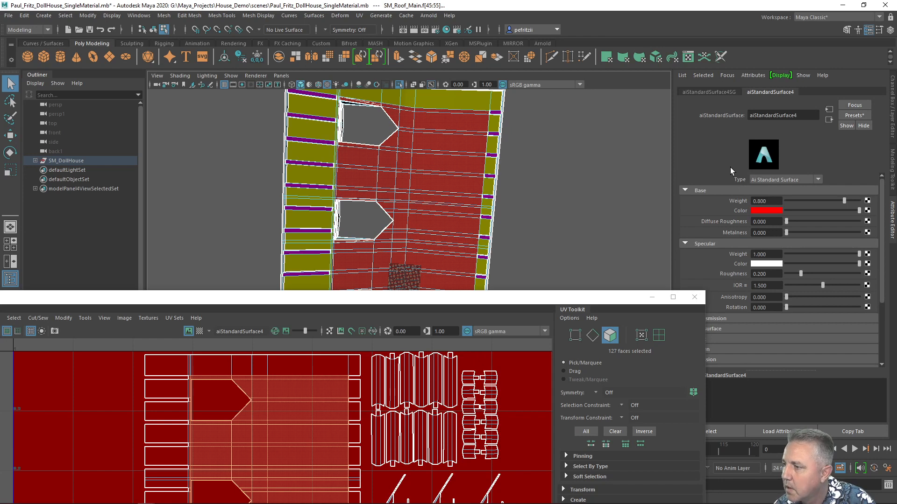
{"action": "double_click", "coordinate": [804, 117]}
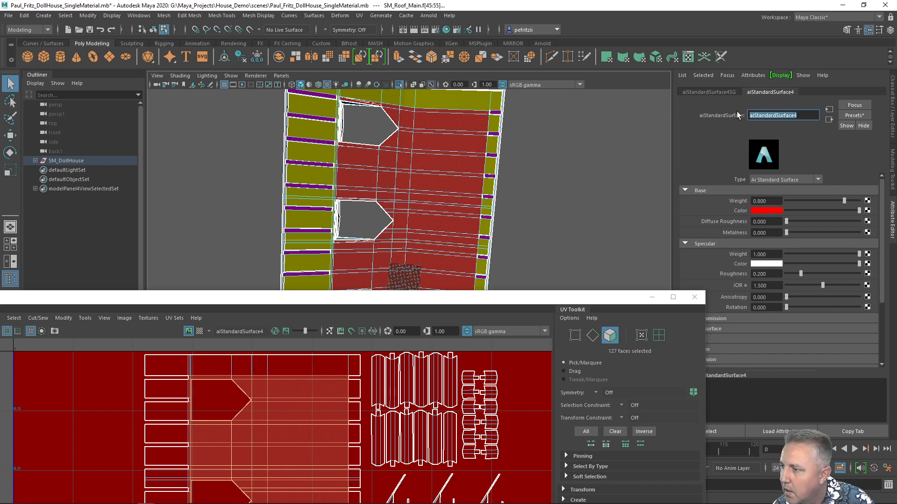
{"action": "type", "text": "M_"}
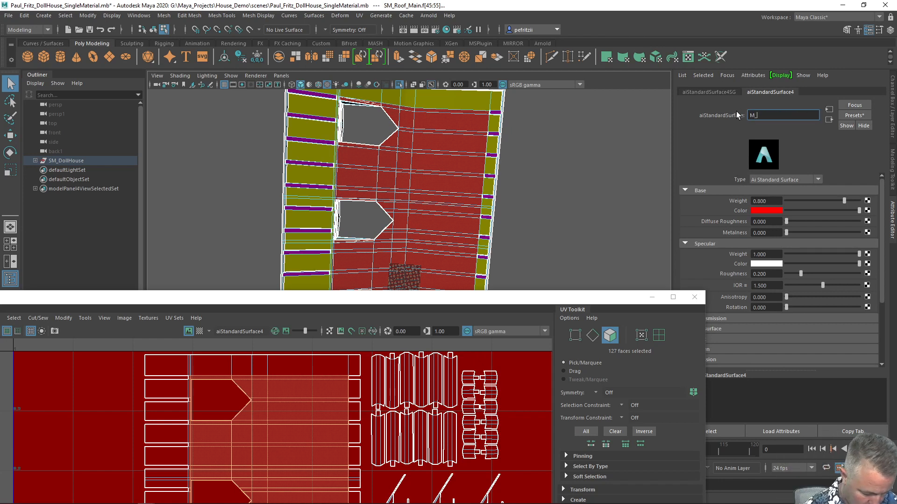
{"action": "type", "text": "Ceiling"}
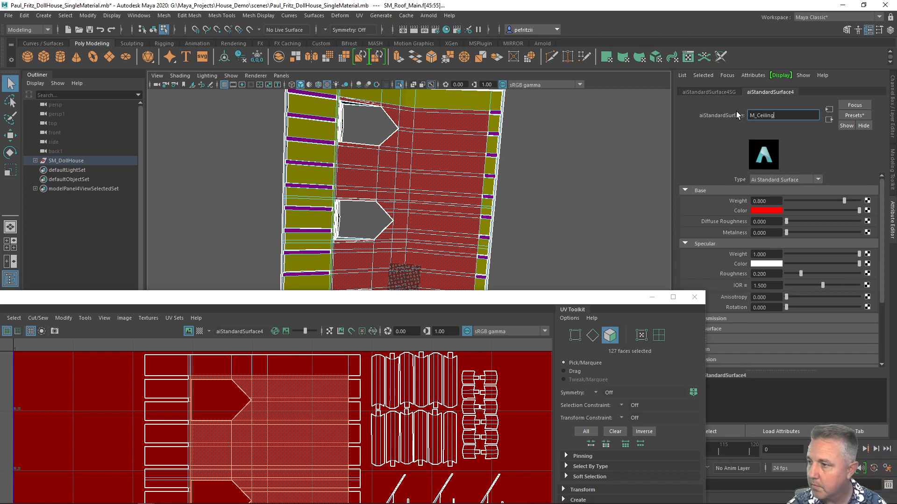
{"action": "key", "text": "Return"}
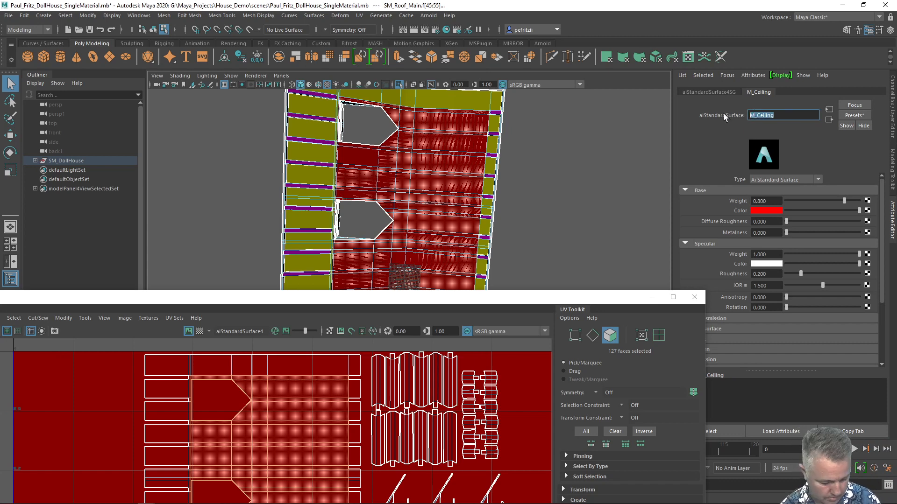
Rename the material's shading group after the material, M_Ceiling.
{"action": "left_click", "coordinate": [708, 91]}
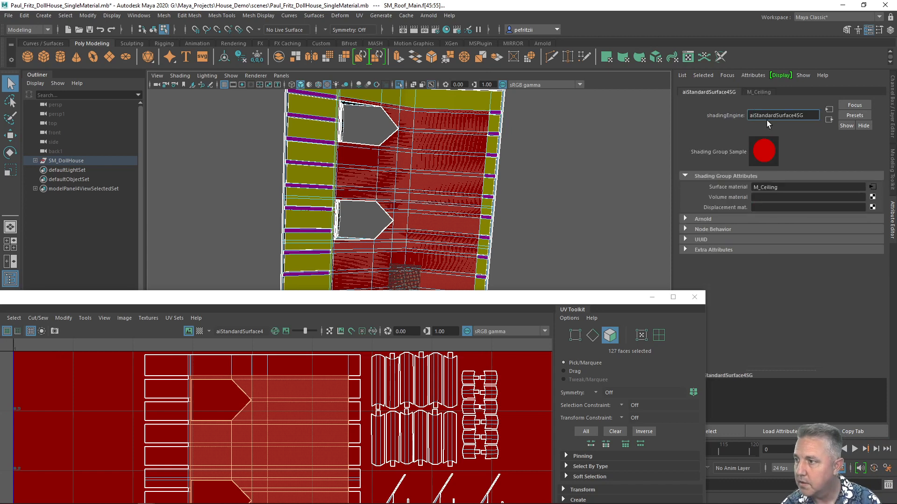
{"action": "left_click_drag", "start_coordinate": [796, 115], "coordinate": [749, 116]}
{"action": "double_click", "coordinate": [809, 113]}
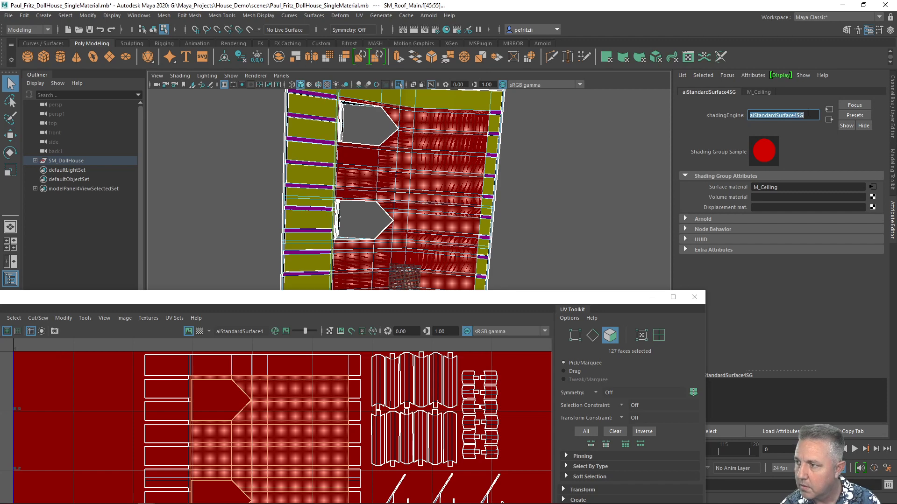
{"action": "type", "text": "M_Ceiling"}
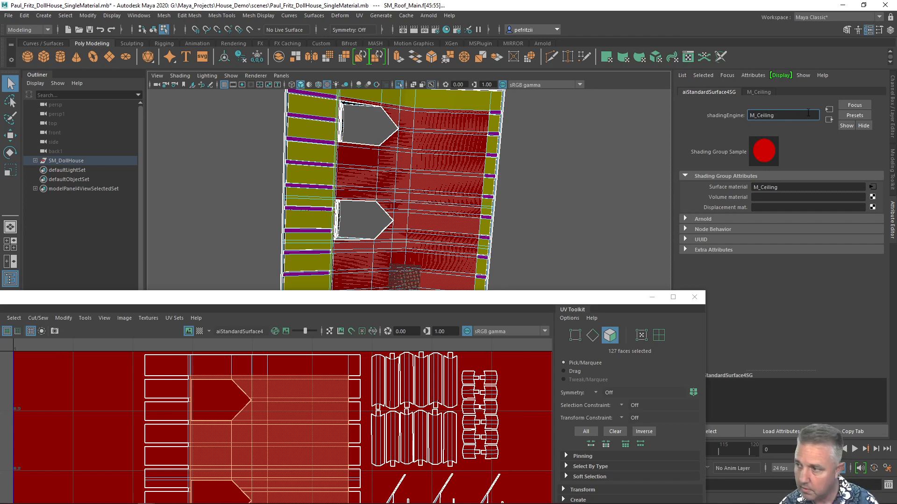
{"action": "key", "text": "Return"}
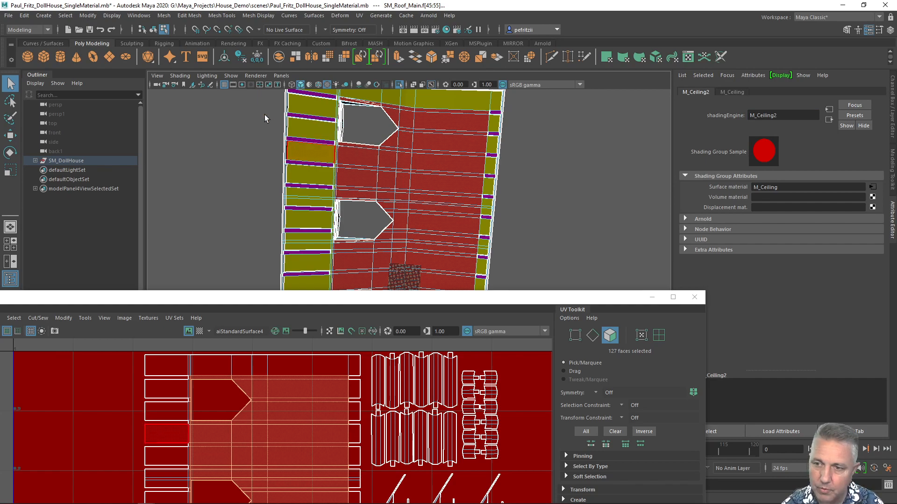
Examine the red ceiling material on the roof from above and below in the viewport.
{"action": "left_click_drag", "start_coordinate": [257, 107], "coordinate": [383, 174], "text": "alt"}
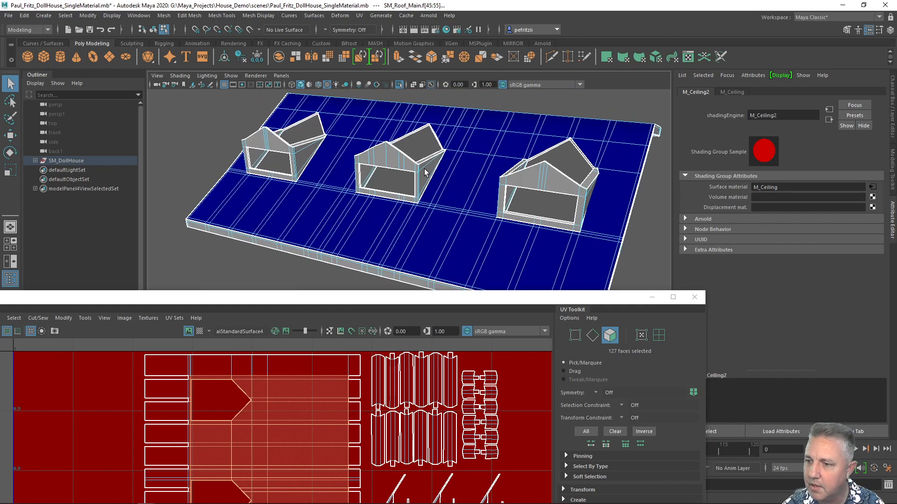
{"action": "middle_click_drag", "start_coordinate": [422, 169], "coordinate": [382, 149], "text": "alt"}
{"action": "left_click_drag", "start_coordinate": [382, 148], "coordinate": [411, 152], "text": "alt"}
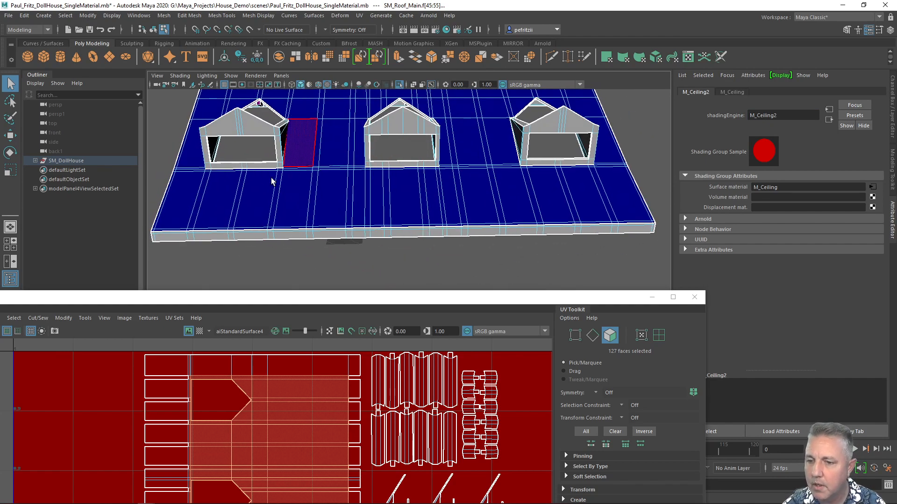
{"action": "mouse_move", "coordinate": [301, 237]}
{"action": "right_mouse_down"}
{"action": "mouse_move", "coordinate": [302, 255]}
{"action": "mouse_move", "coordinate": [279, 249]}
{"action": "mouse_move", "coordinate": [327, 233]}
{"action": "mouse_move", "coordinate": [302, 240]}
{"action": "right_mouse_up"}
{"action": "left_click_drag", "start_coordinate": [381, 297], "coordinate": [391, 178]}
{"action": "right_click_drag", "start_coordinate": [337, 292], "coordinate": [303, 275]}
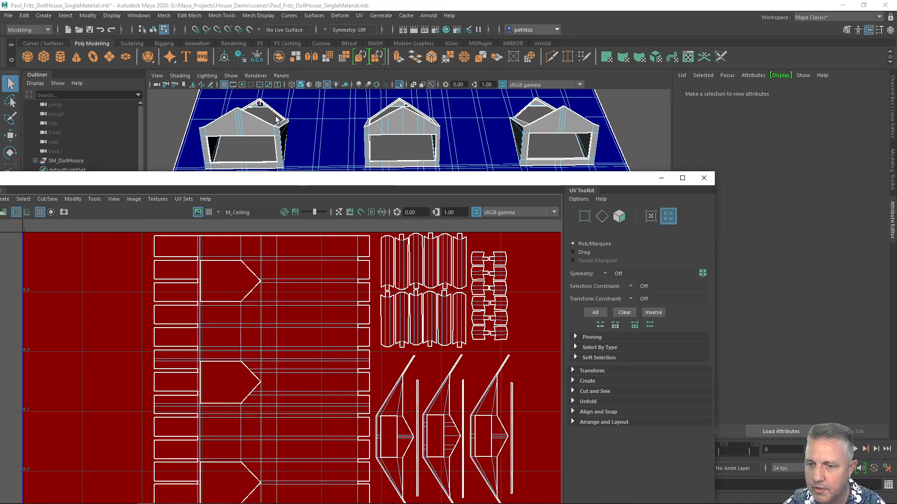
{"action": "left_click_drag", "start_coordinate": [345, 175], "coordinate": [349, 283]}
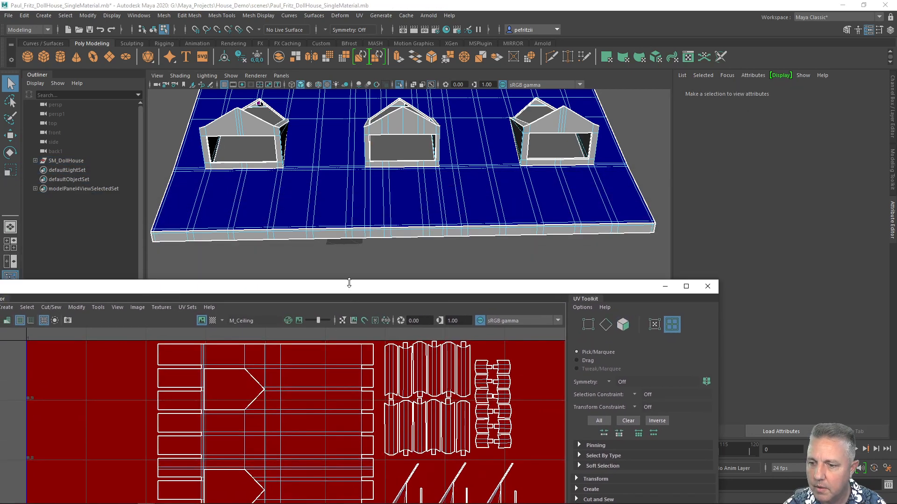
{"action": "left_click", "coordinate": [341, 231]}
{"action": "left_click_drag", "start_coordinate": [217, 243], "coordinate": [510, 164], "text": "alt"}
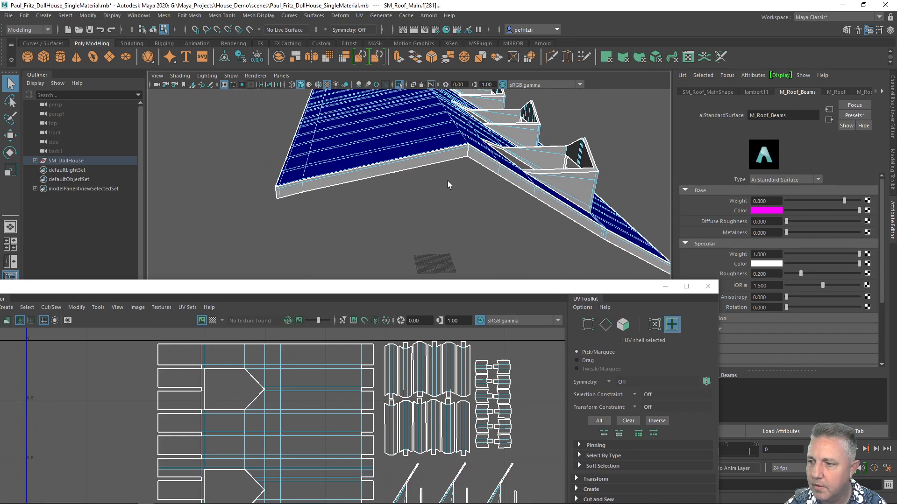
{"action": "left_click_drag", "start_coordinate": [448, 180], "coordinate": [279, 134], "text": "alt"}
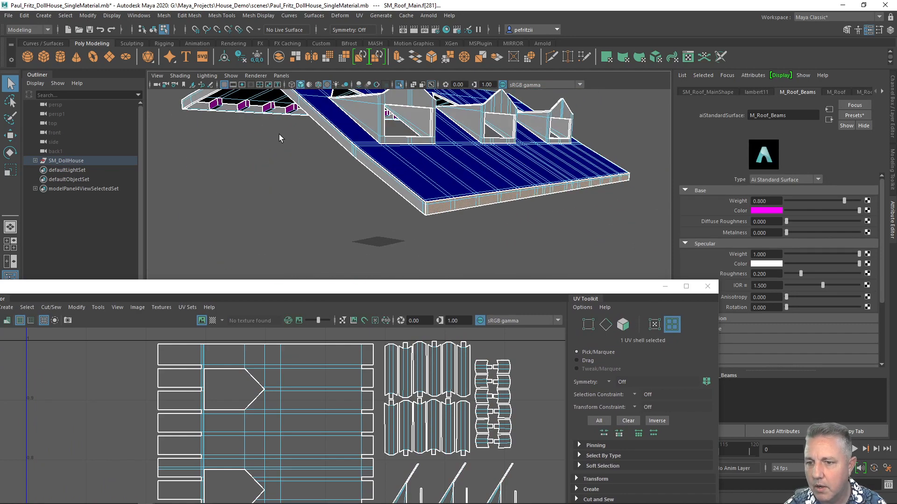
{"action": "left_click_drag", "start_coordinate": [197, 109], "coordinate": [336, 119], "text": "alt"}
{"action": "middle_click_drag", "start_coordinate": [335, 116], "coordinate": [319, 172], "text": "alt"}
{"action": "scroll", "coordinate": [319, 172], "scroll_direction": "up", "scroll_amount": 3}
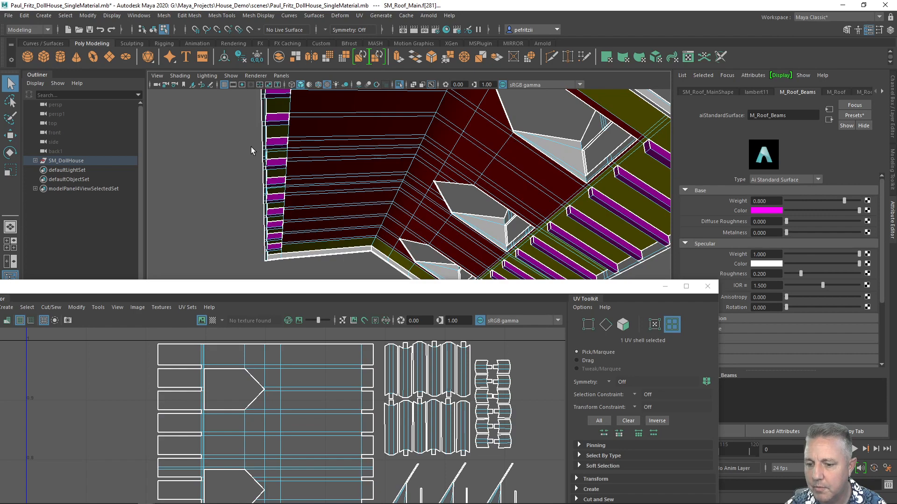
{"action": "scroll", "coordinate": [278, 200], "scroll_direction": "down", "scroll_amount": 5}
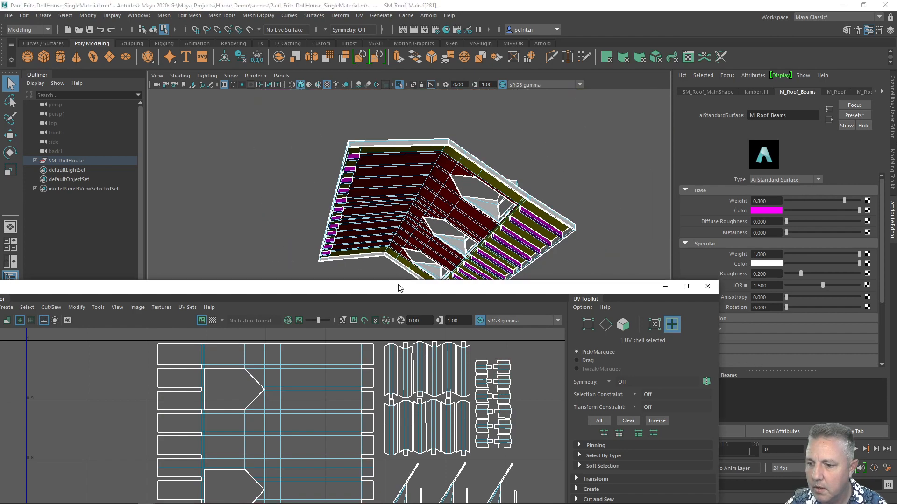
{"action": "left_click_drag", "start_coordinate": [399, 287], "coordinate": [456, 71]}
{"action": "scroll", "coordinate": [364, 234], "scroll_direction": "down", "scroll_amount": 4}
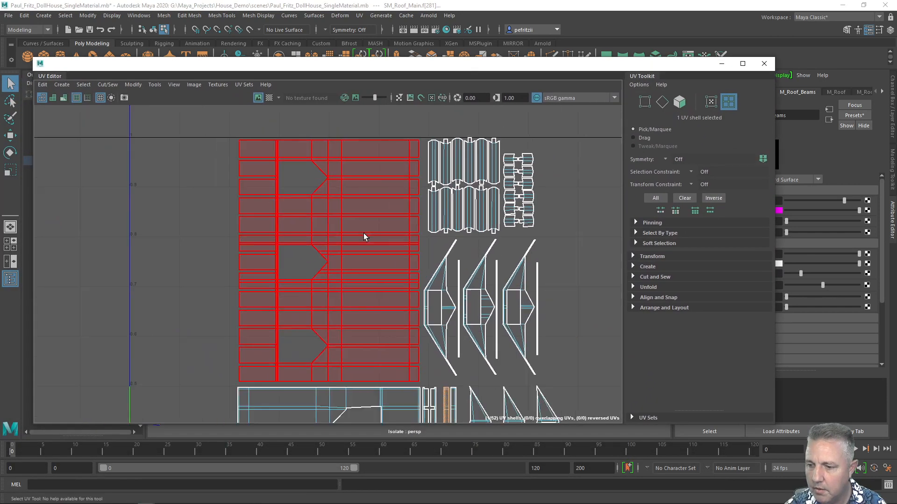
Select the narrow woodwork UV shells beside the large roof shell in the UV Editor.
{"action": "right_click_drag", "start_coordinate": [512, 281], "coordinate": [498, 268]}
{"action": "middle_click_drag", "start_coordinate": [498, 268], "coordinate": [463, 104], "text": "alt"}
{"action": "scroll", "coordinate": [426, 261], "scroll_direction": "up", "scroll_amount": 3}
{"action": "right_click", "coordinate": [485, 241]}
{"action": "right_click_drag", "start_coordinate": [485, 240], "coordinate": [448, 231]}
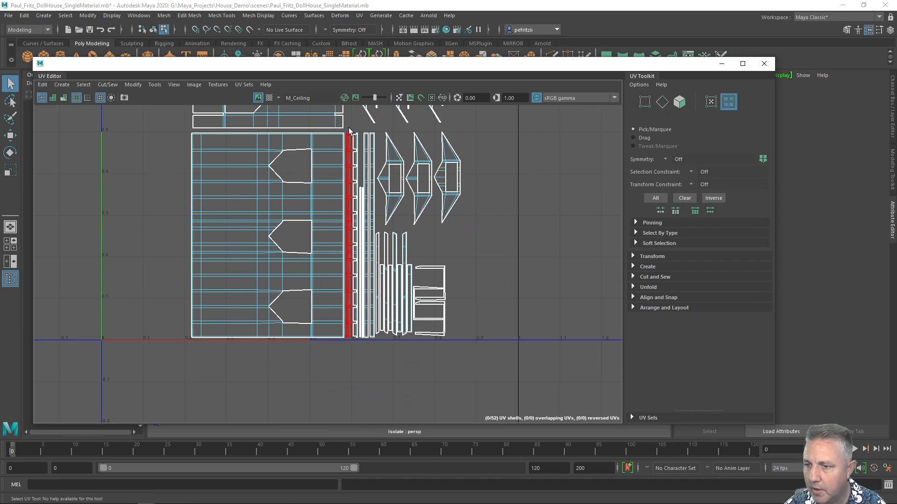
{"action": "left_click_drag", "start_coordinate": [349, 127], "coordinate": [374, 351]}
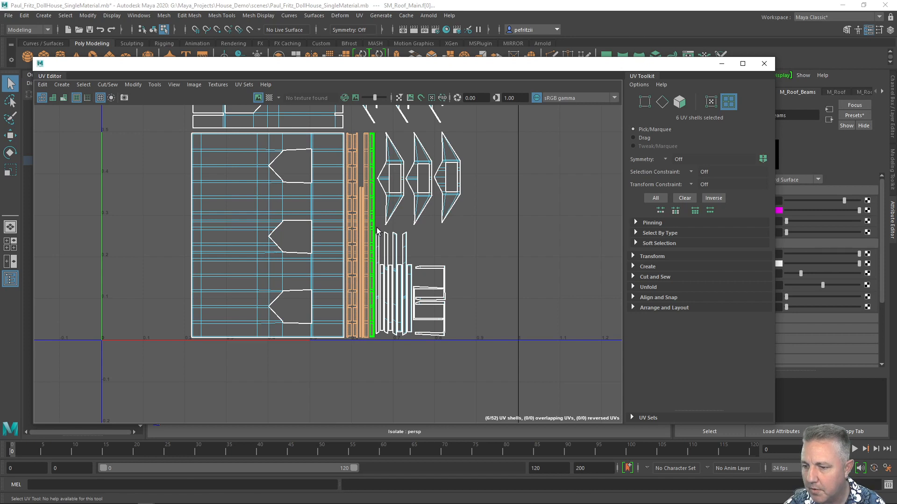
{"action": "middle_click_drag", "start_coordinate": [377, 230], "coordinate": [382, 249], "text": "alt"}
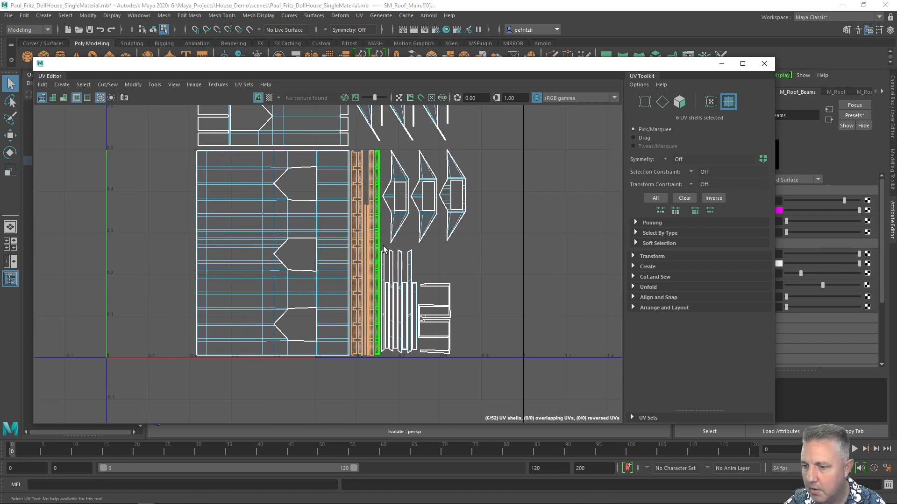
{"action": "left_click_drag", "start_coordinate": [384, 248], "coordinate": [465, 377], "text": "shift"}
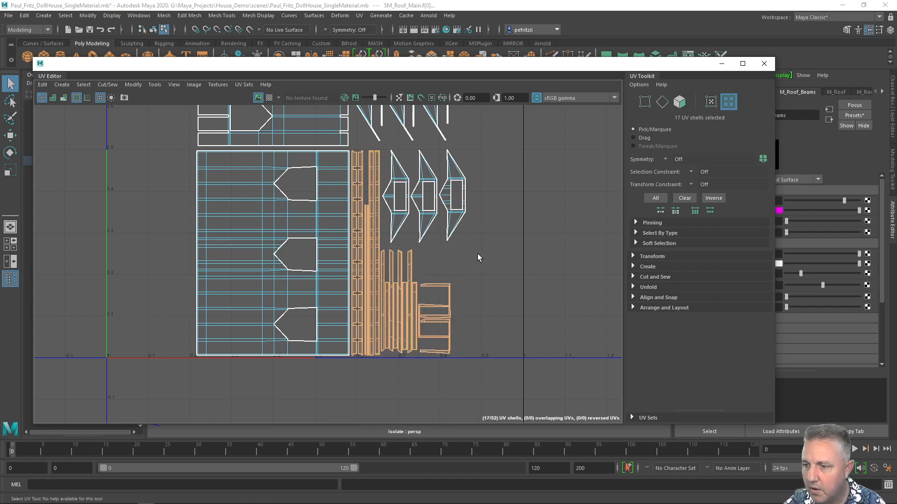
Assign a new Arnold aiStandardSurface material to the selected woodwork shells.
{"action": "scroll", "coordinate": [491, 211], "scroll_direction": "down", "scroll_amount": 1}
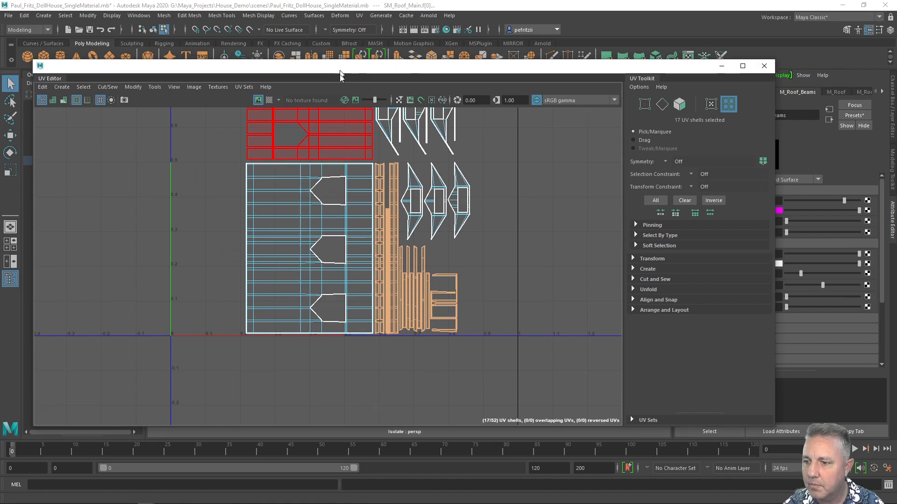
{"action": "left_click_drag", "start_coordinate": [340, 64], "coordinate": [312, 311]}
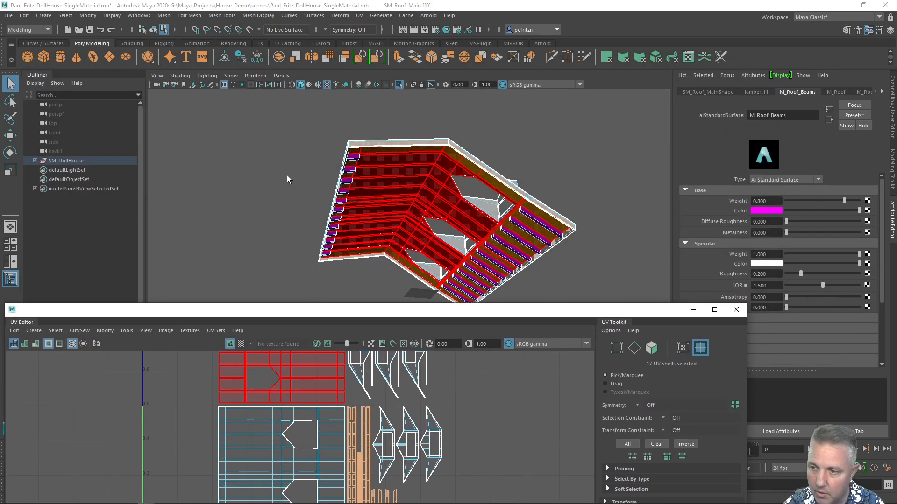
{"action": "left_click_drag", "start_coordinate": [287, 176], "coordinate": [296, 224], "text": "alt"}
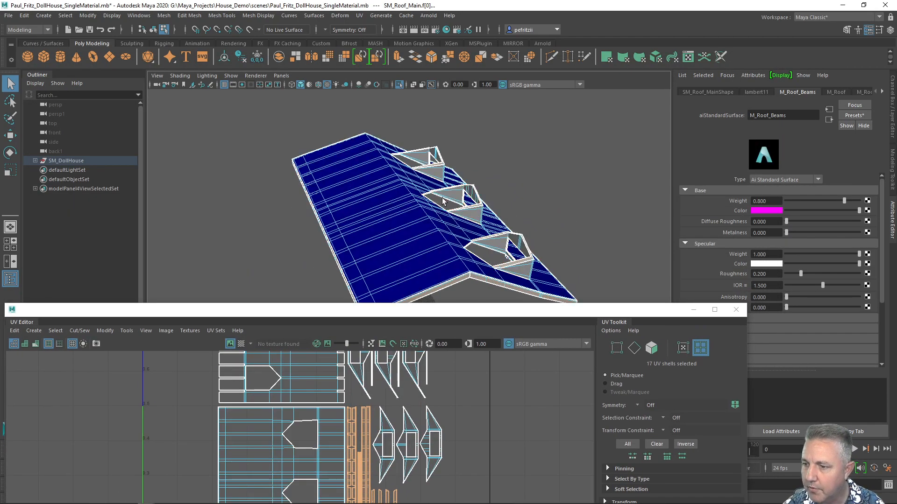
{"action": "left_click_drag", "start_coordinate": [498, 179], "coordinate": [444, 115], "text": "alt"}
{"action": "scroll", "coordinate": [461, 159], "scroll_direction": "up", "scroll_amount": 3}
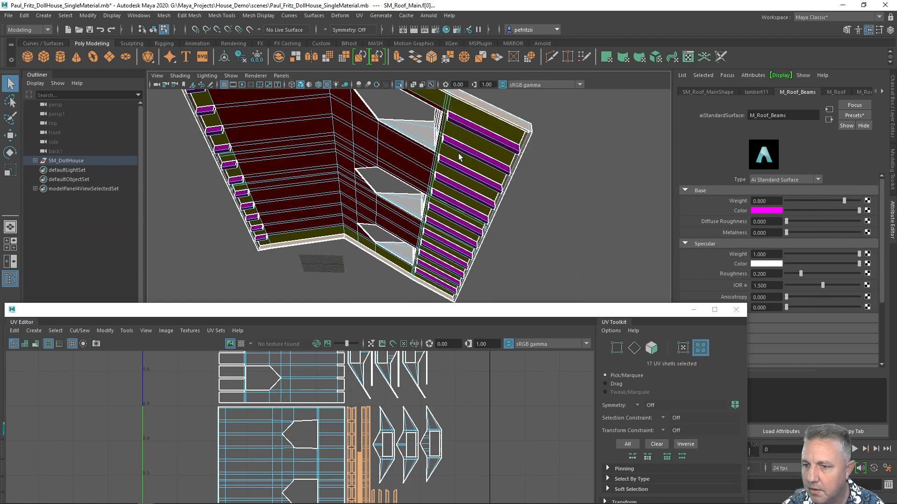
{"action": "left_click_drag", "start_coordinate": [201, 198], "coordinate": [207, 156], "text": "alt"}
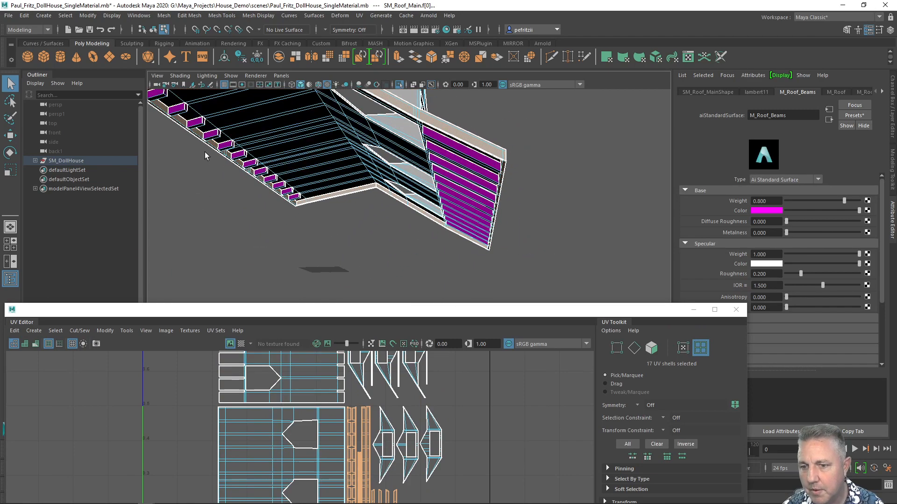
{"action": "left_click_drag", "start_coordinate": [215, 188], "coordinate": [312, 186], "text": "alt"}
{"action": "key", "text": "f"}
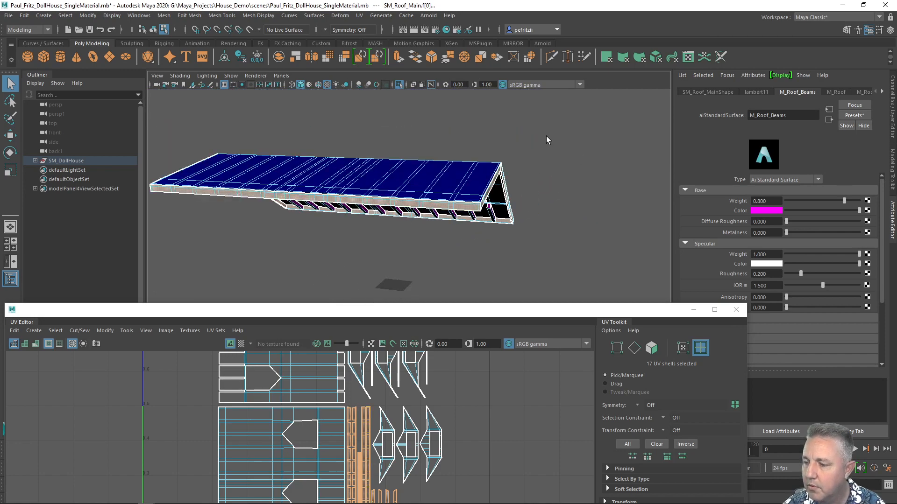
{"action": "right_click_drag", "start_coordinate": [547, 136], "coordinate": [541, 376]}
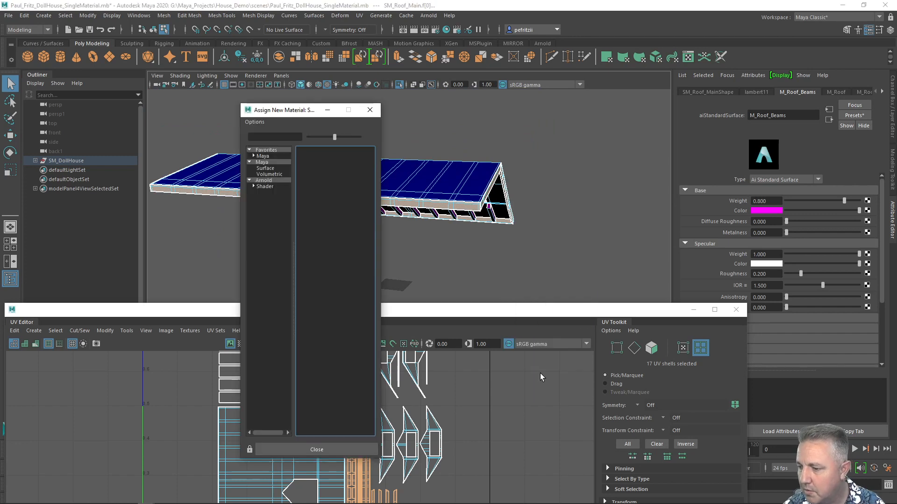
{"action": "left_click", "coordinate": [267, 181]}
{"action": "left_click", "coordinate": [328, 287]}
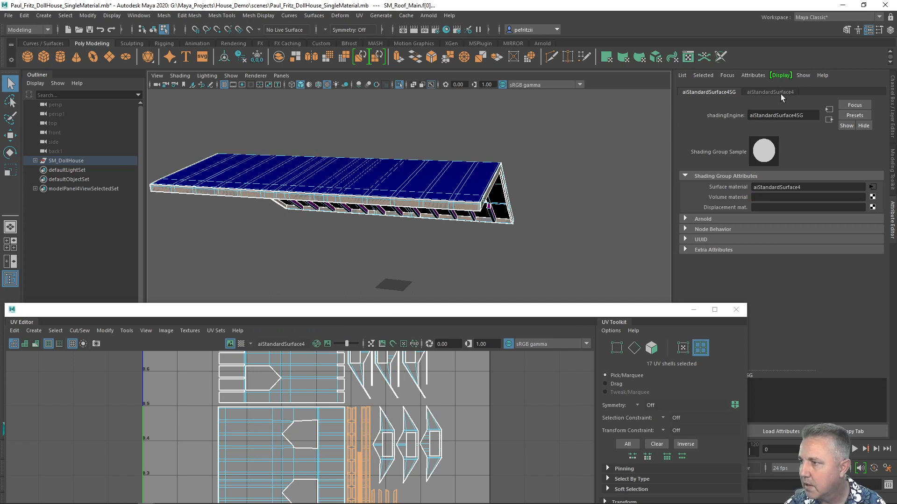
Set the new material's base color to green and rename it M_Roof_Woodwork.
{"action": "left_click", "coordinate": [782, 93]}
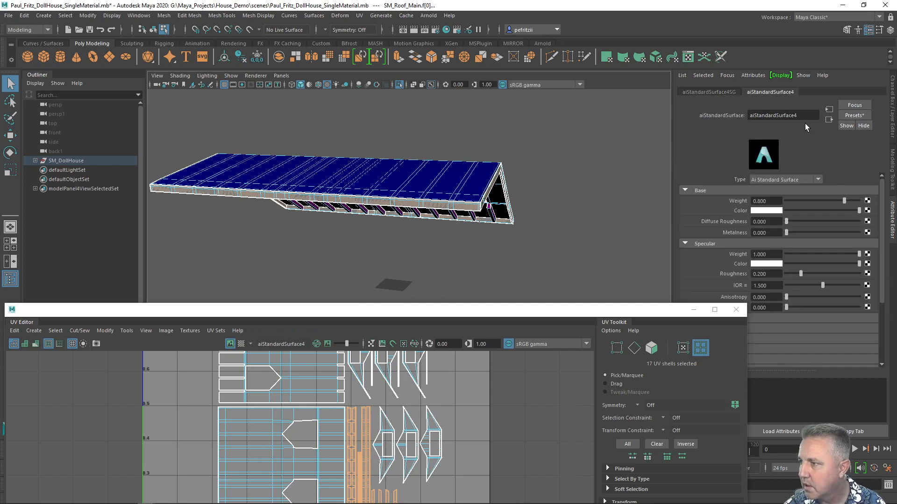
{"action": "left_click", "coordinate": [772, 211]}
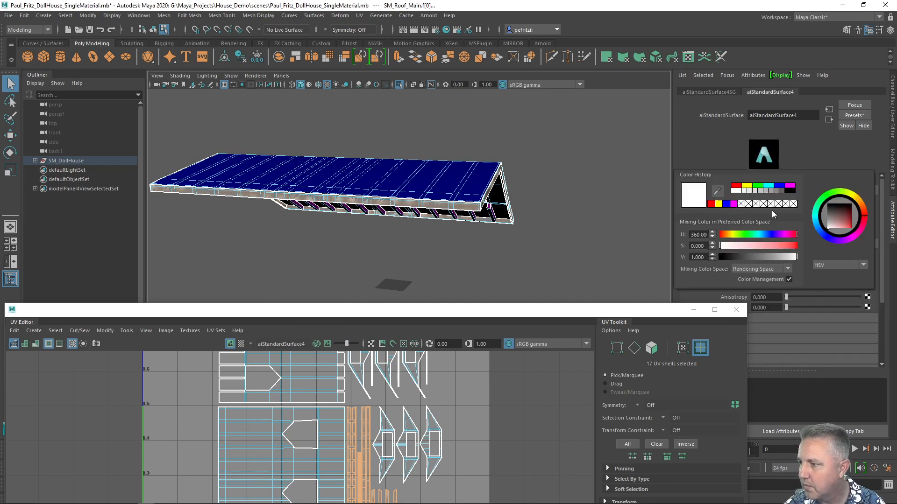
{"action": "left_click", "coordinate": [757, 186]}
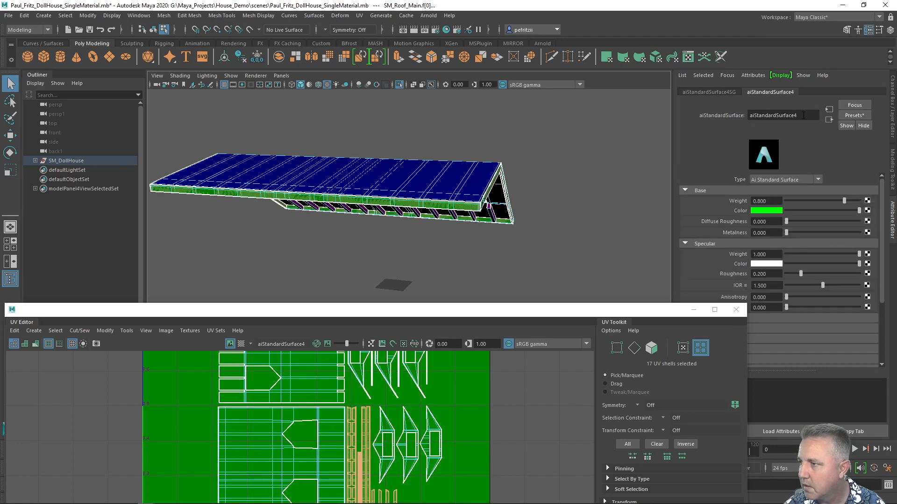
{"action": "left_click_drag", "start_coordinate": [804, 116], "coordinate": [729, 115]}
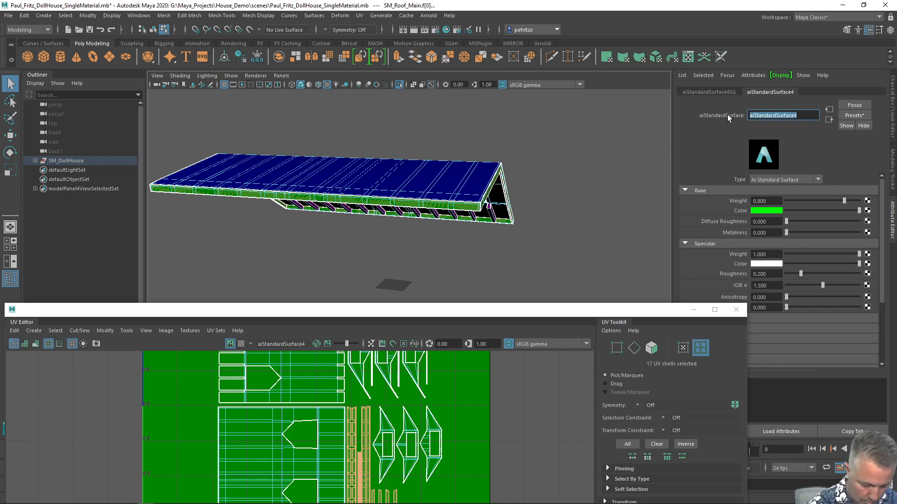
{"action": "type", "text": "M_Ro"}
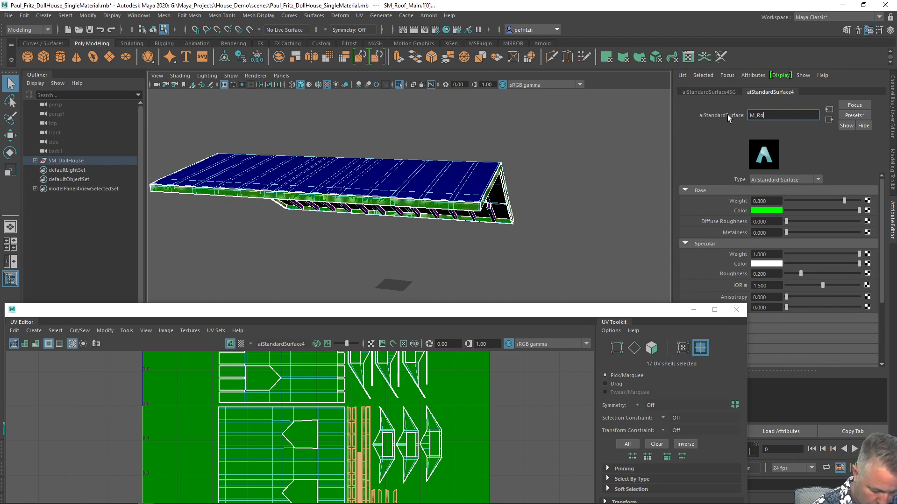
{"action": "type", "text": "of_Wo"}
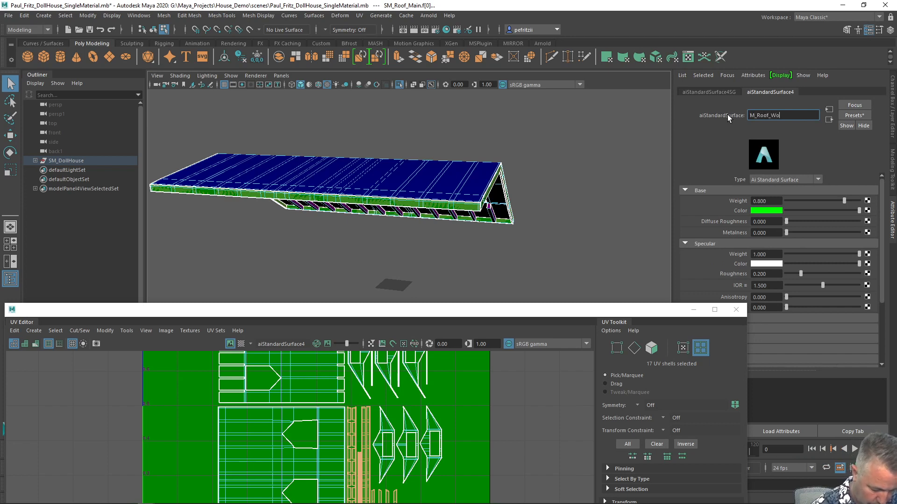
{"action": "type", "text": "odwork"}
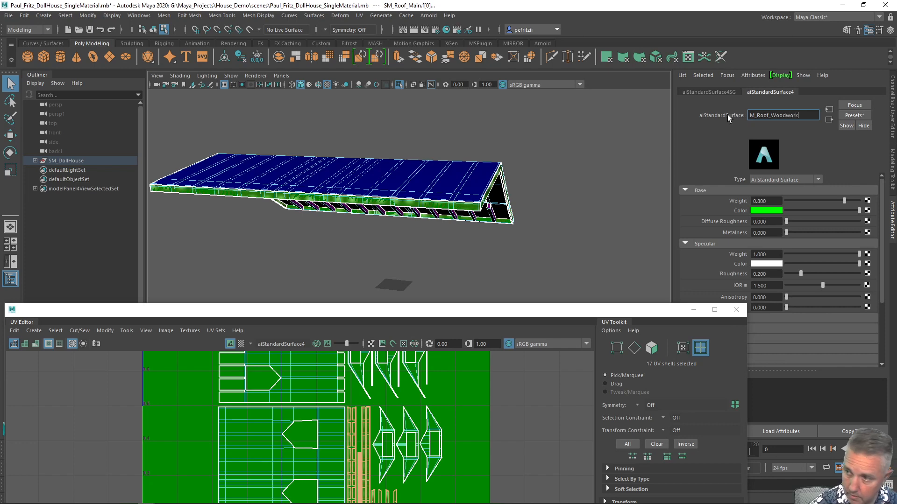
{"action": "key", "text": "Return"}
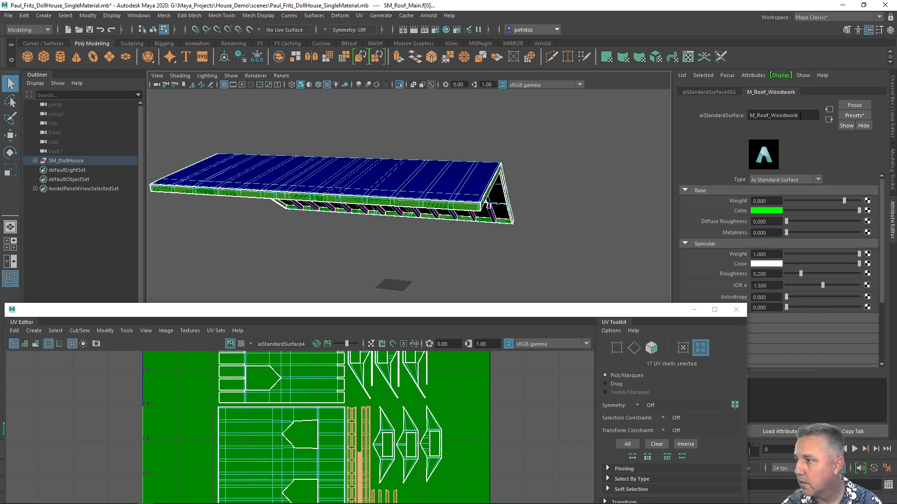
Rename the material's shading group after the material, M_Roof_Woodwork.
{"action": "double_click", "coordinate": [804, 115]}
{"action": "key", "text": "ctrl+c"}
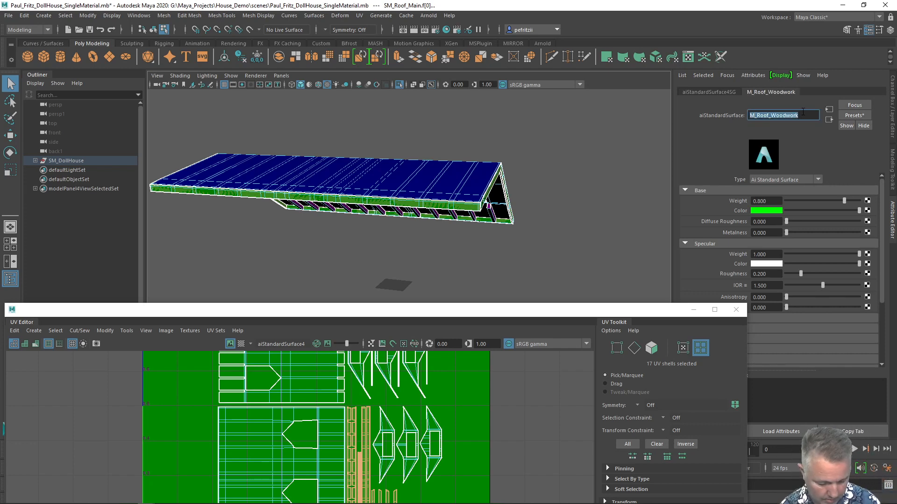
{"action": "left_click", "coordinate": [732, 92]}
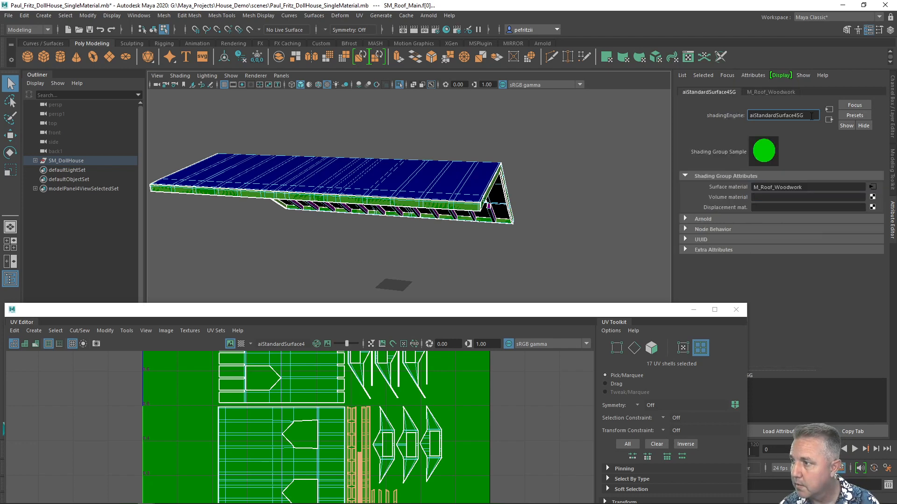
{"action": "double_click", "coordinate": [811, 116]}
{"action": "key", "text": "ctrl+v"}
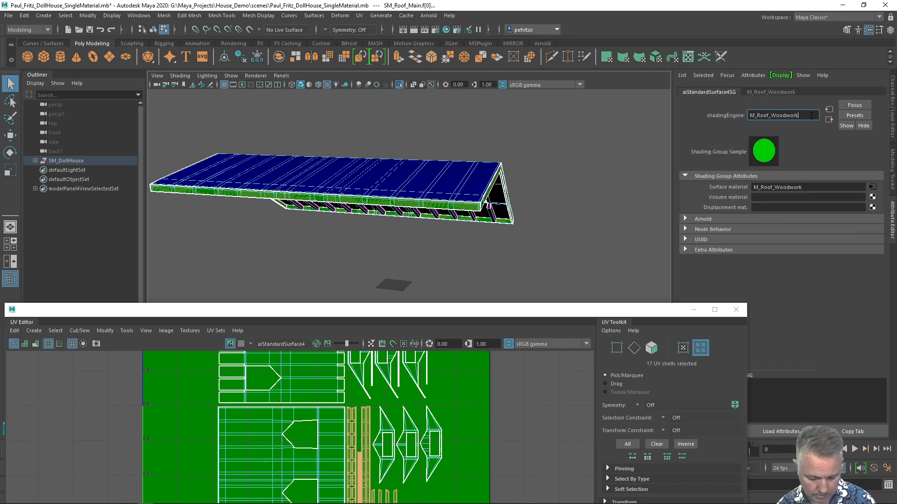
{"action": "key", "text": "Return"}
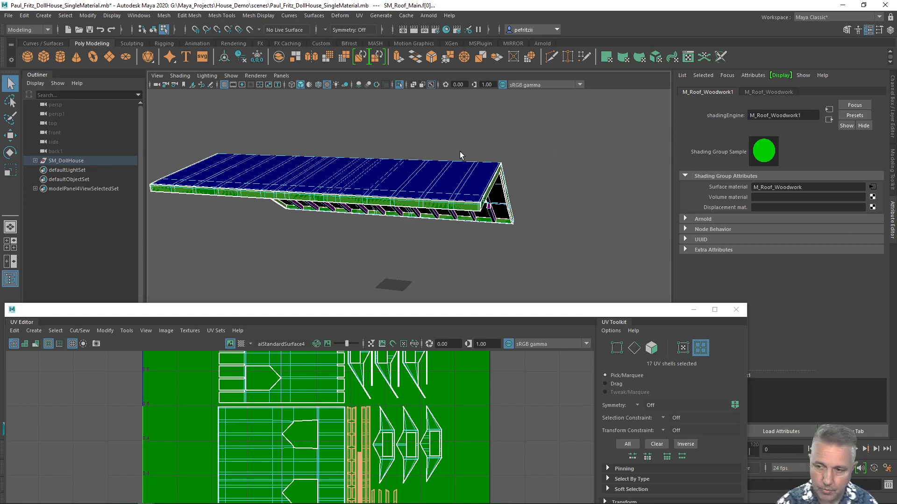
Examine the roof materials and the fully colored dollhouse model from several angles in the viewport.
{"action": "left_click_drag", "start_coordinate": [459, 152], "coordinate": [386, 152], "text": "alt"}
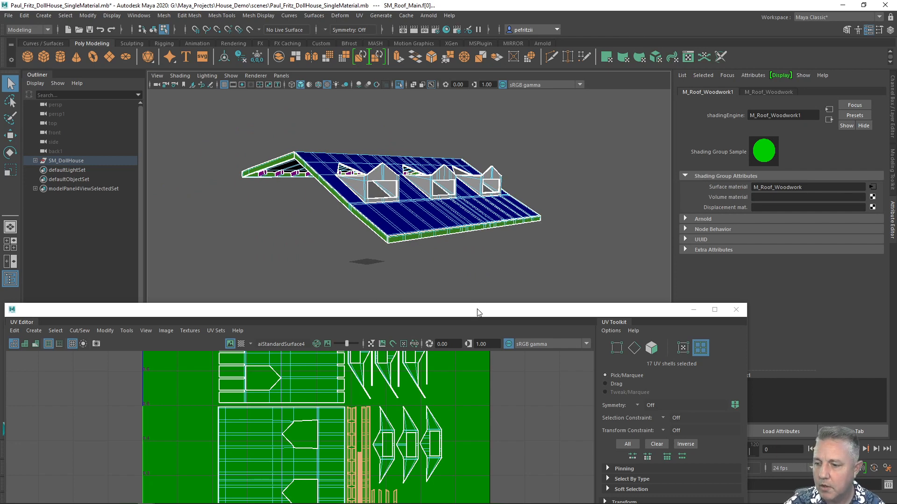
{"action": "left_click_drag", "start_coordinate": [480, 312], "coordinate": [506, 244]}
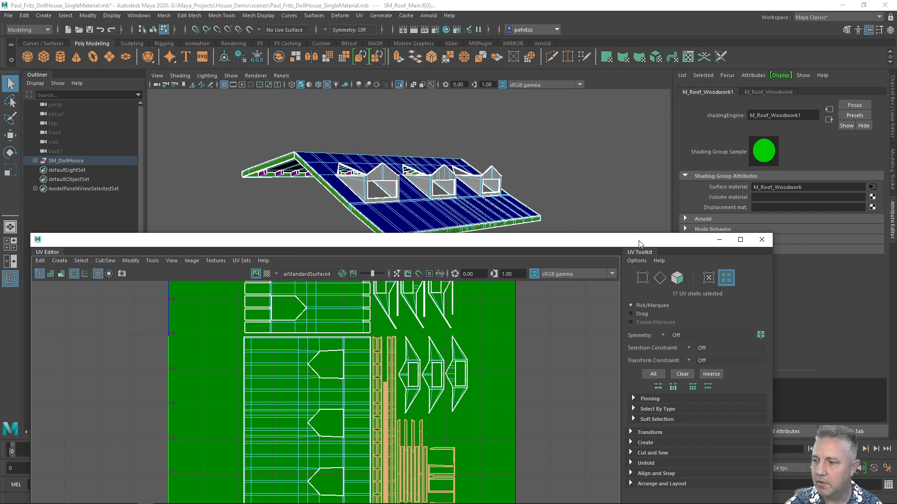
{"action": "left_click_drag", "start_coordinate": [674, 240], "coordinate": [671, 136]}
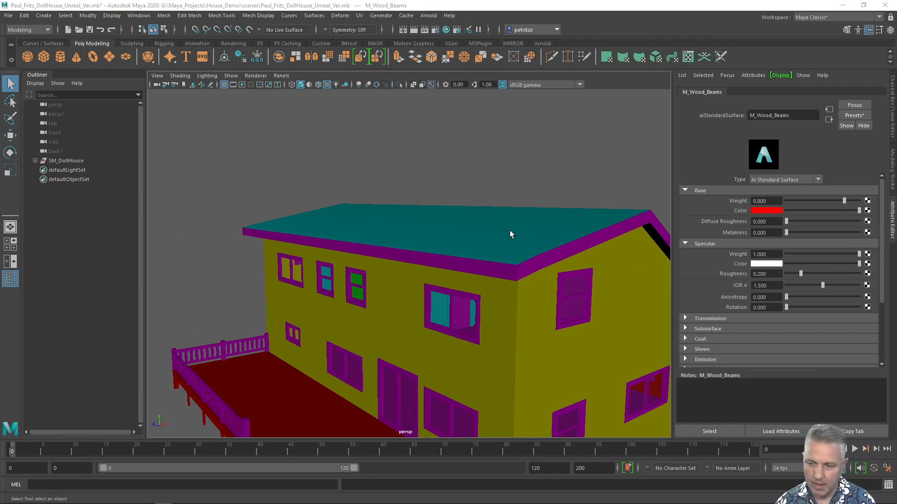
{"action": "left_click_drag", "start_coordinate": [501, 226], "coordinate": [365, 205], "text": "alt"}
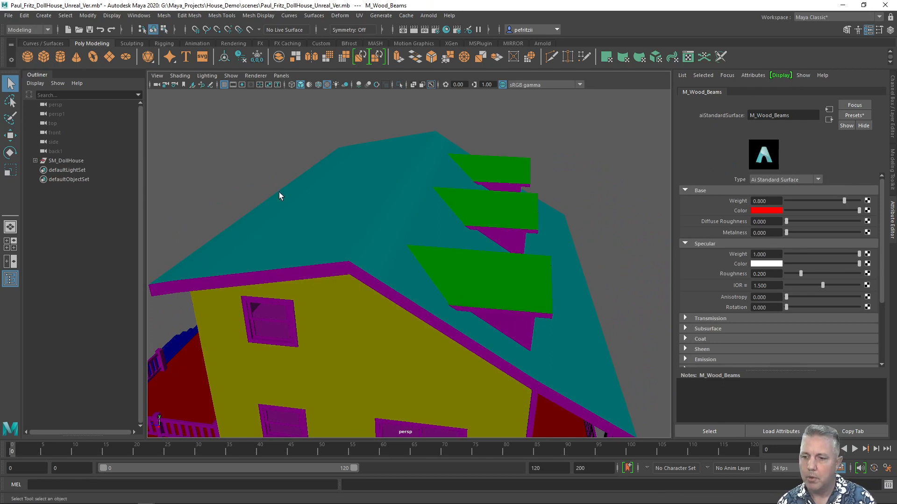
{"action": "key", "text": "f"}
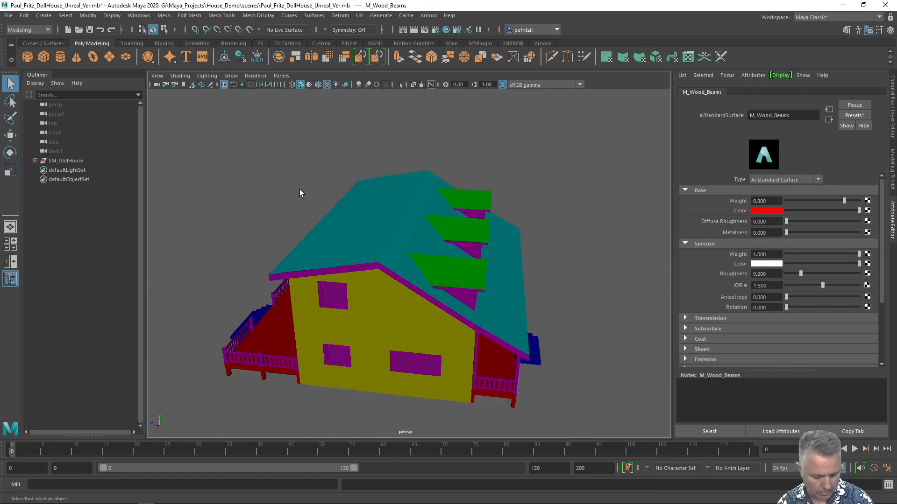
{"action": "left_click_drag", "start_coordinate": [315, 220], "coordinate": [274, 197], "text": "alt"}
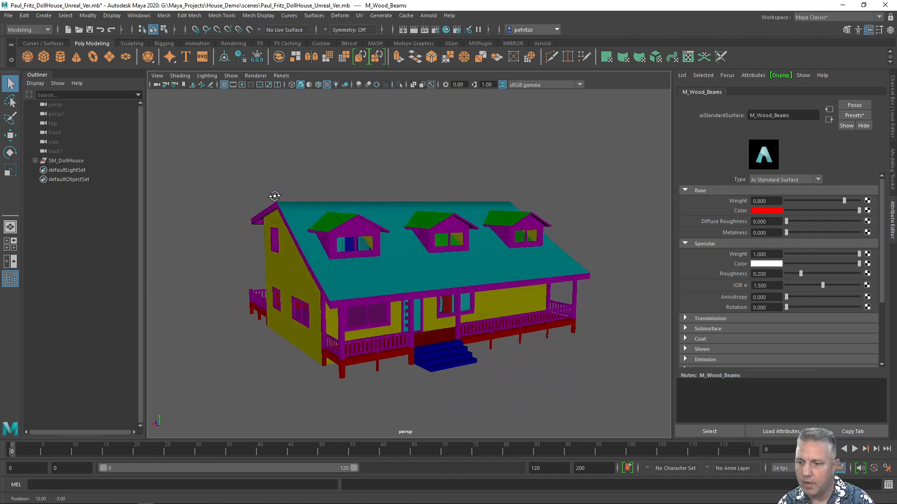
Browse the scene's list of materials in the Hypershade.
{"action": "left_click_drag", "start_coordinate": [0, 89], "coordinate": [341, 90]}
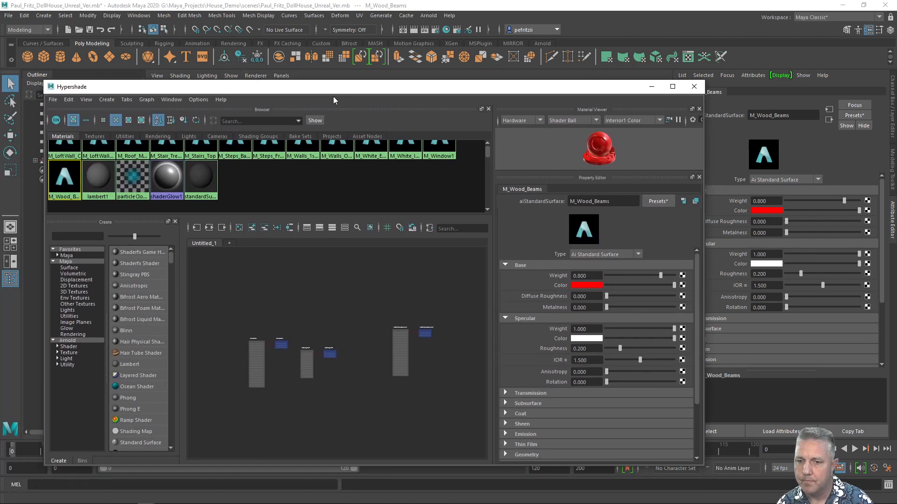
{"action": "scroll", "coordinate": [253, 178], "scroll_direction": "up", "scroll_amount": 5}
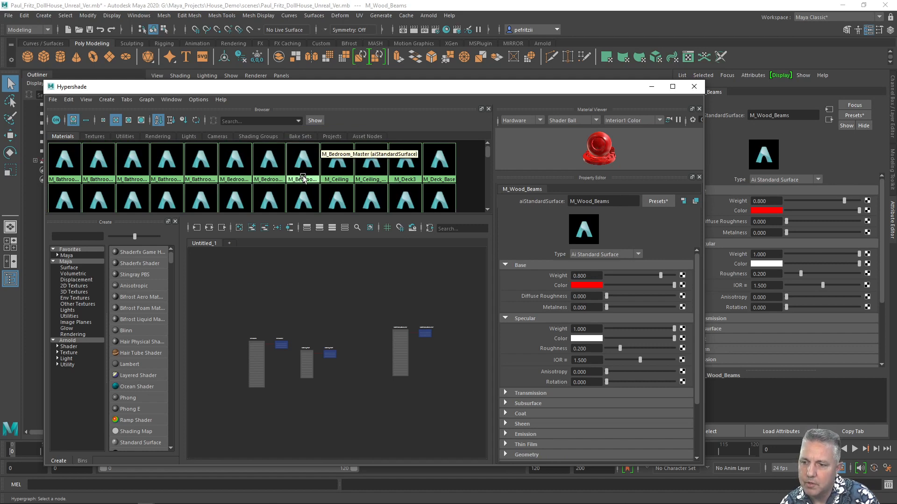
{"action": "scroll", "coordinate": [372, 176], "scroll_direction": "down", "scroll_amount": 3}
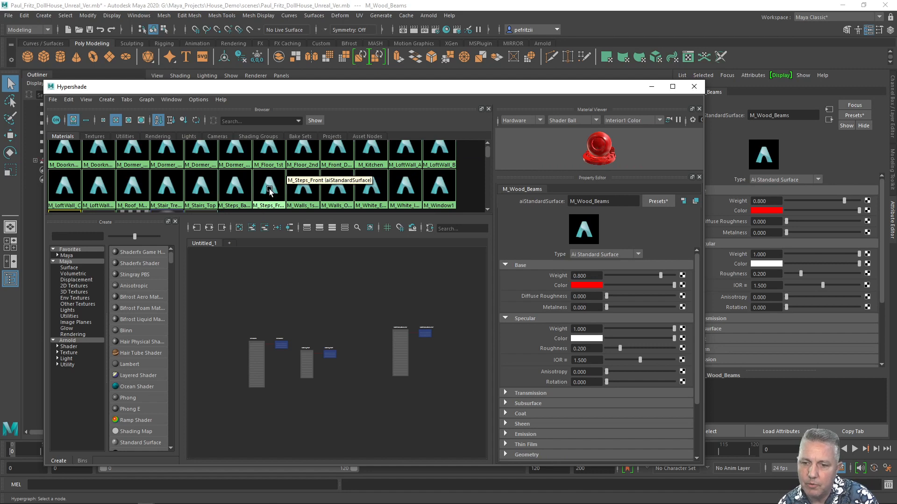
{"action": "scroll", "coordinate": [201, 196], "scroll_direction": "down", "scroll_amount": 2}
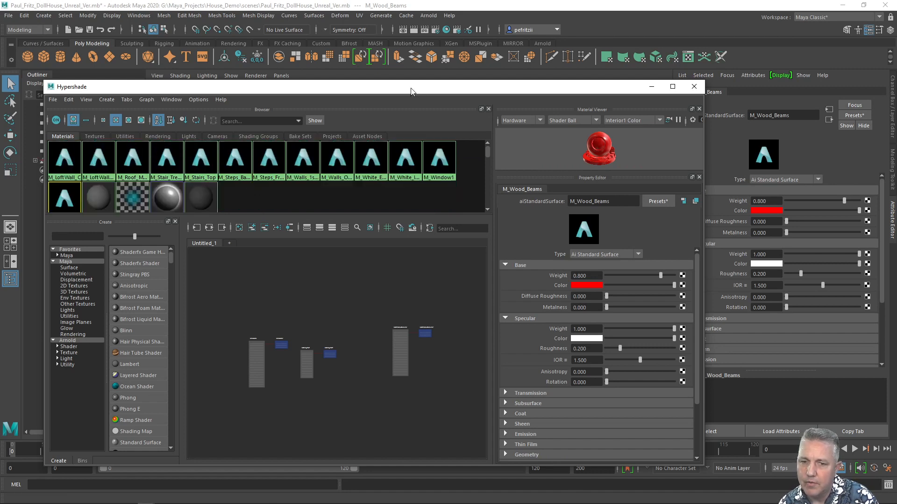
{"action": "left_click_drag", "start_coordinate": [416, 91], "coordinate": [0, 92]}
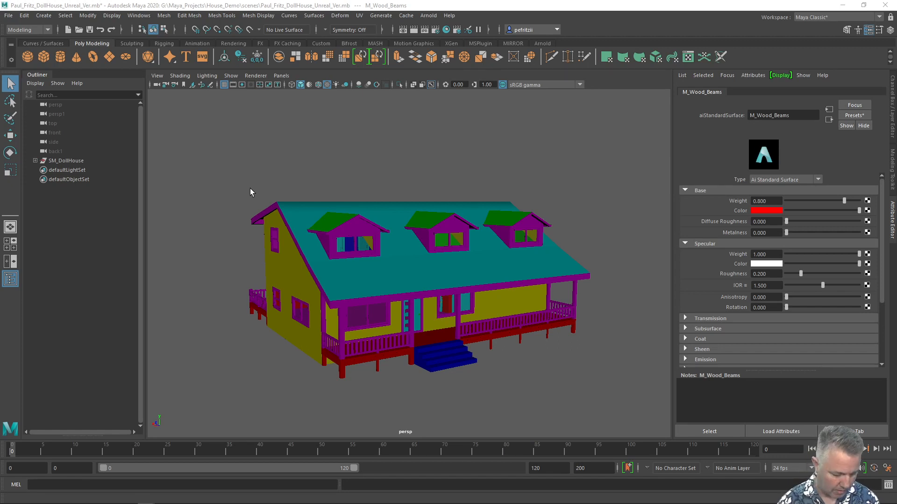
Temporarily hide the exterior walls mesh to look inside the house, then unhide it.
{"action": "left_click_drag", "start_coordinate": [224, 185], "coordinate": [394, 280], "text": "alt"}
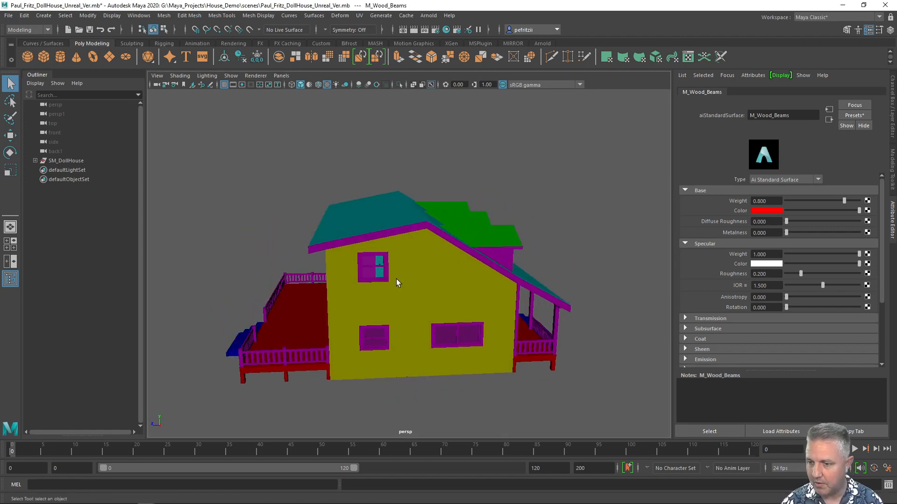
{"action": "left_click", "coordinate": [418, 284]}
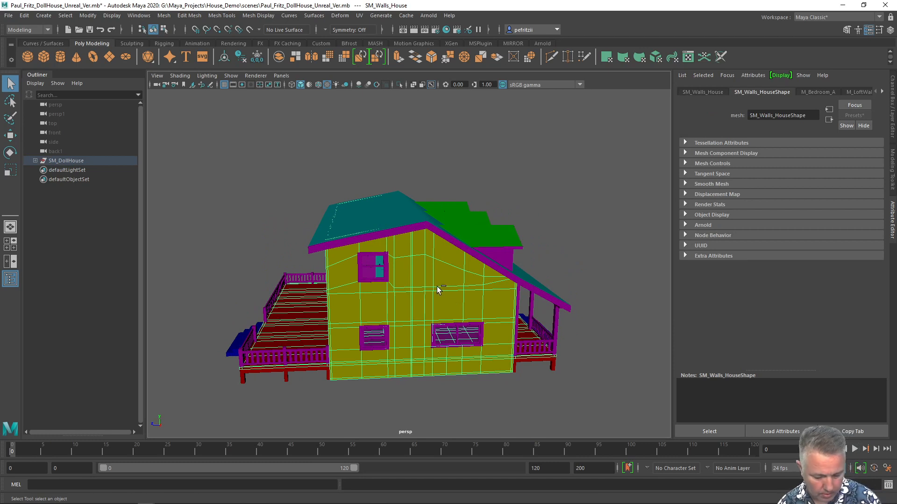
{"action": "key", "text": "ctrl+h"}
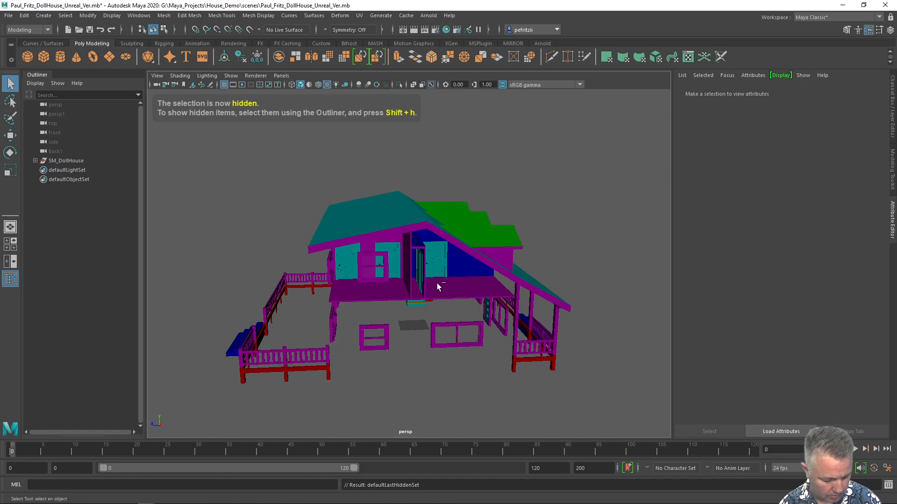
{"action": "key", "text": "ctrl+shift+s"}
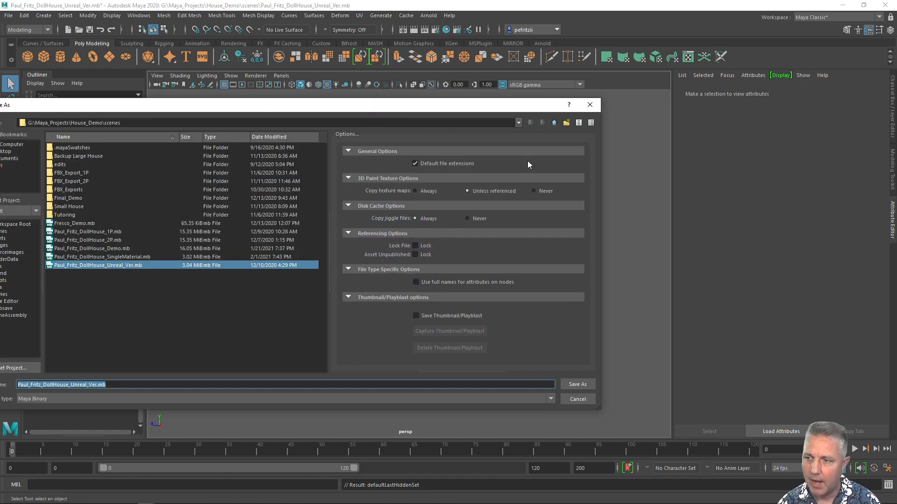
{"action": "left_click", "coordinate": [590, 104]}
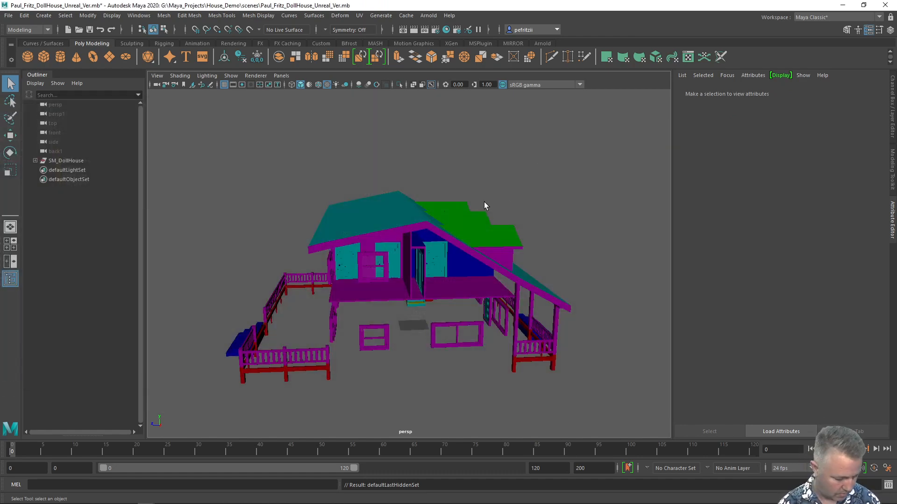
{"action": "key", "text": "ctrl+shift+h"}
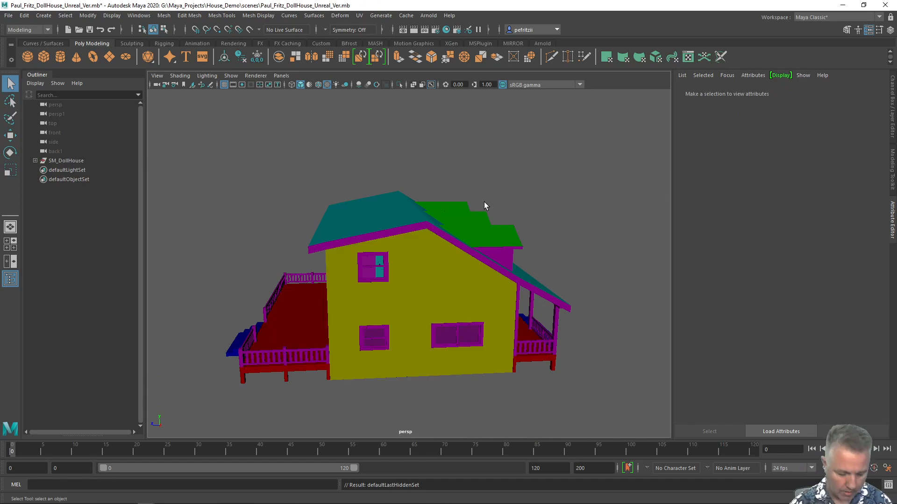
Isolate the walls mesh and examine its colored faces from several angles, then leave isolation.
{"action": "left_click_drag", "start_coordinate": [271, 186], "coordinate": [310, 188], "text": "alt"}
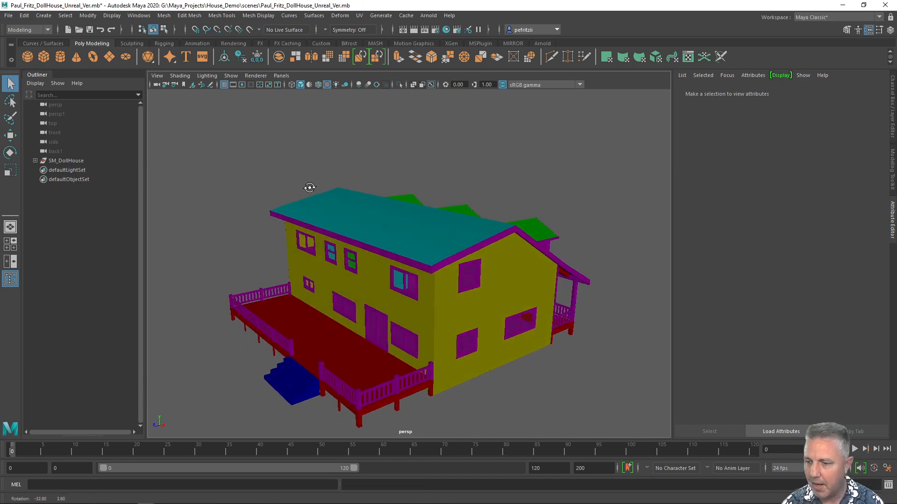
{"action": "left_click", "coordinate": [447, 301]}
{"action": "key", "text": "ctrl+1"}
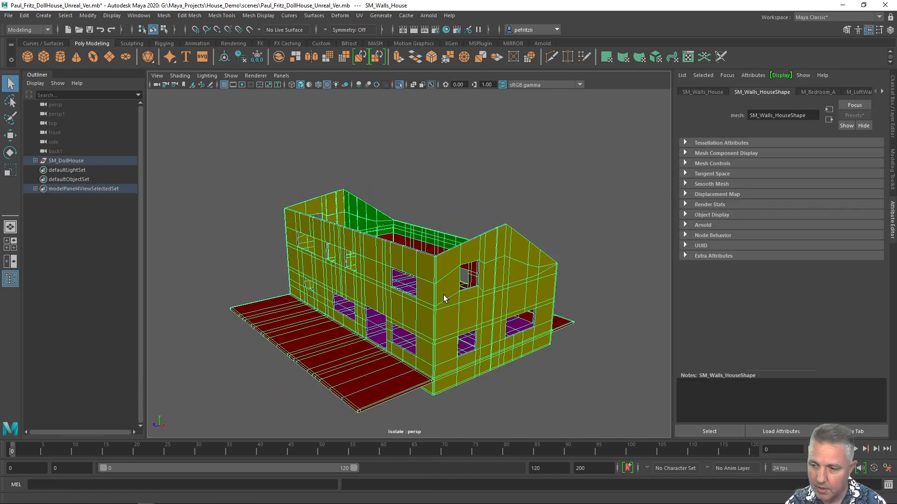
{"action": "left_click_drag", "start_coordinate": [383, 223], "coordinate": [379, 200], "text": "alt"}
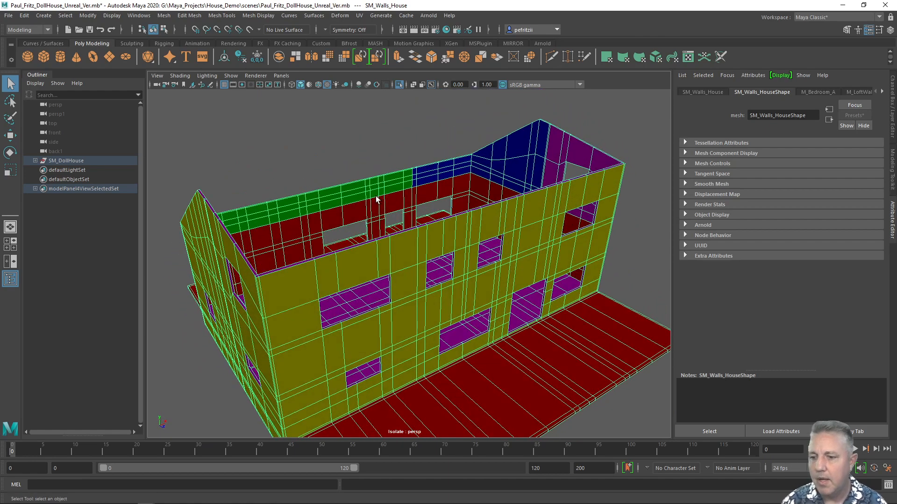
{"action": "left_click_drag", "start_coordinate": [324, 204], "coordinate": [327, 169], "text": "alt"}
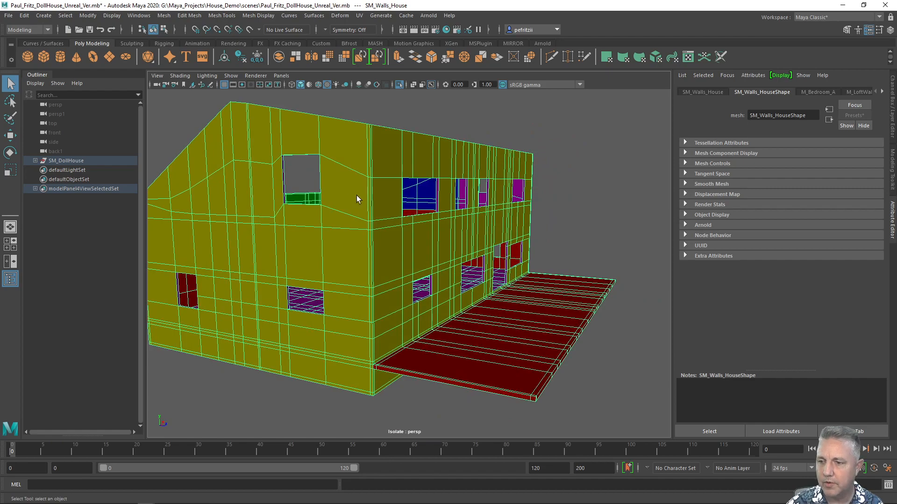
{"action": "left_click_drag", "start_coordinate": [363, 207], "coordinate": [486, 224], "text": "alt"}
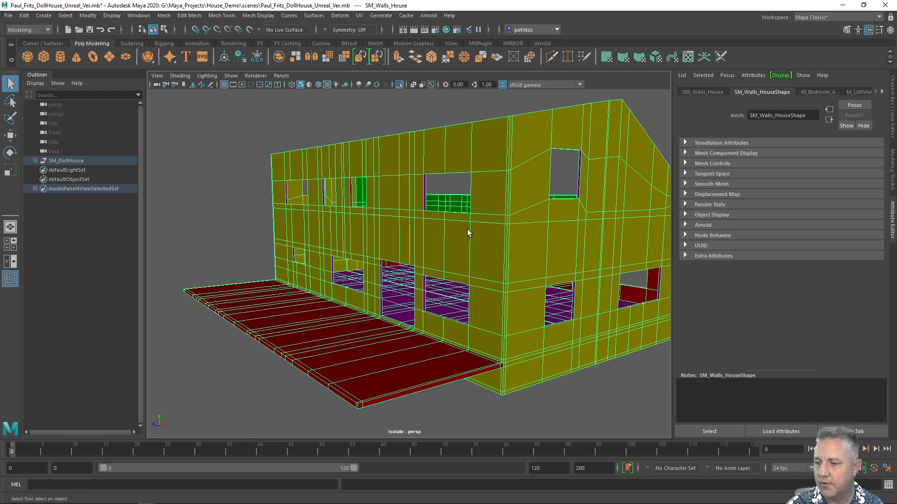
{"action": "left_click_drag", "start_coordinate": [370, 222], "coordinate": [335, 187], "text": "alt"}
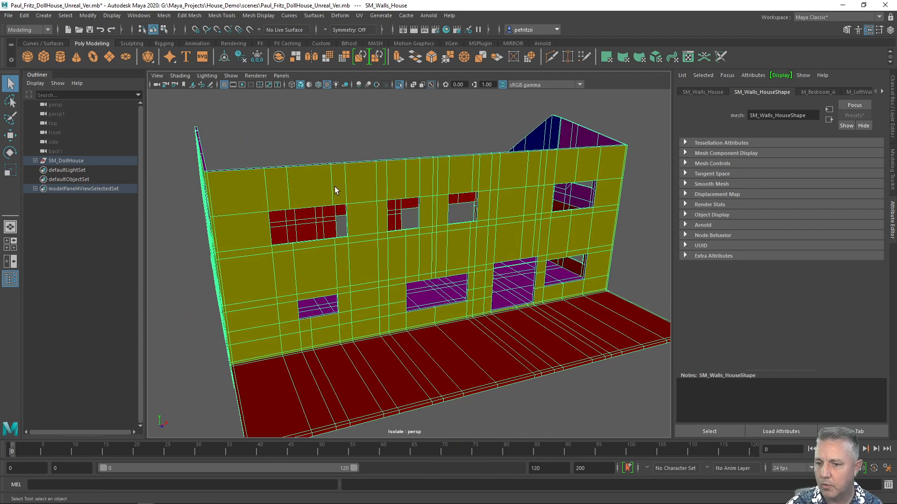
{"action": "scroll", "coordinate": [356, 190], "scroll_direction": "down", "scroll_amount": 3}
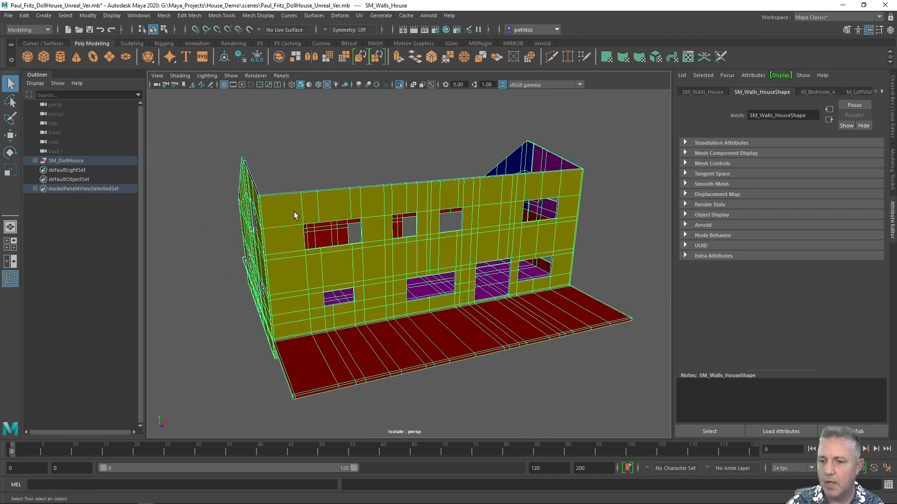
{"action": "left_click_drag", "start_coordinate": [293, 210], "coordinate": [276, 190], "text": "alt"}
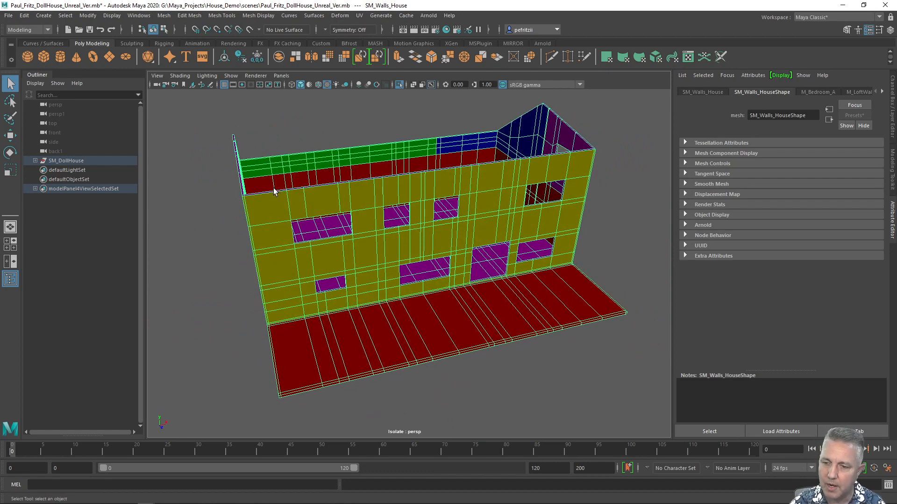
{"action": "left_click_drag", "start_coordinate": [267, 207], "coordinate": [507, 215], "text": "alt"}
{"action": "scroll", "coordinate": [292, 187], "scroll_direction": "up", "scroll_amount": 3}
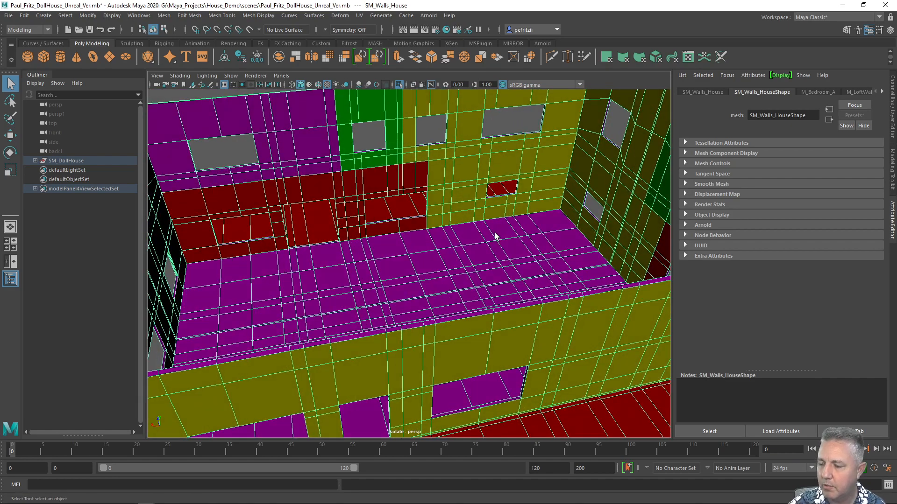
{"action": "left_click_drag", "start_coordinate": [441, 241], "coordinate": [290, 160], "text": "alt"}
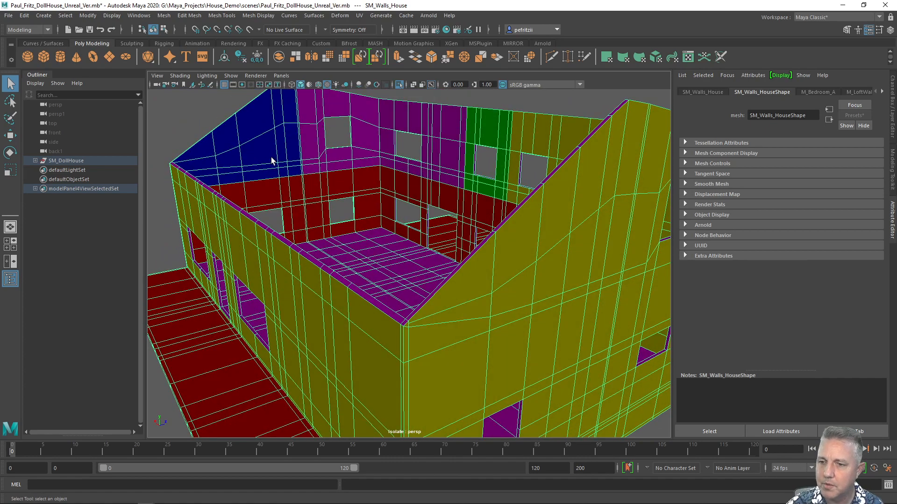
{"action": "left_click_drag", "start_coordinate": [323, 136], "coordinate": [345, 183], "text": "alt"}
{"action": "scroll", "coordinate": [435, 178], "scroll_direction": "down", "scroll_amount": 4}
{"action": "scroll", "coordinate": [436, 179], "scroll_direction": "down", "scroll_amount": 1}
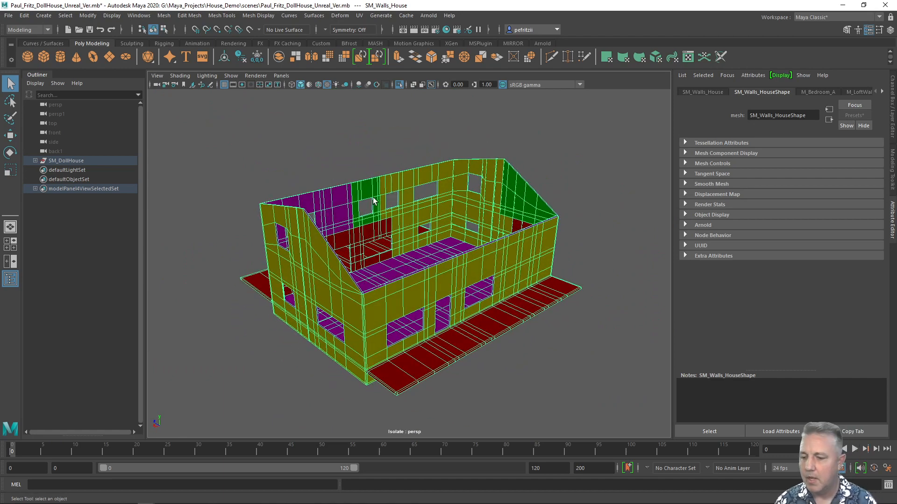
{"action": "middle_click_drag", "start_coordinate": [372, 197], "coordinate": [355, 157], "text": "alt"}
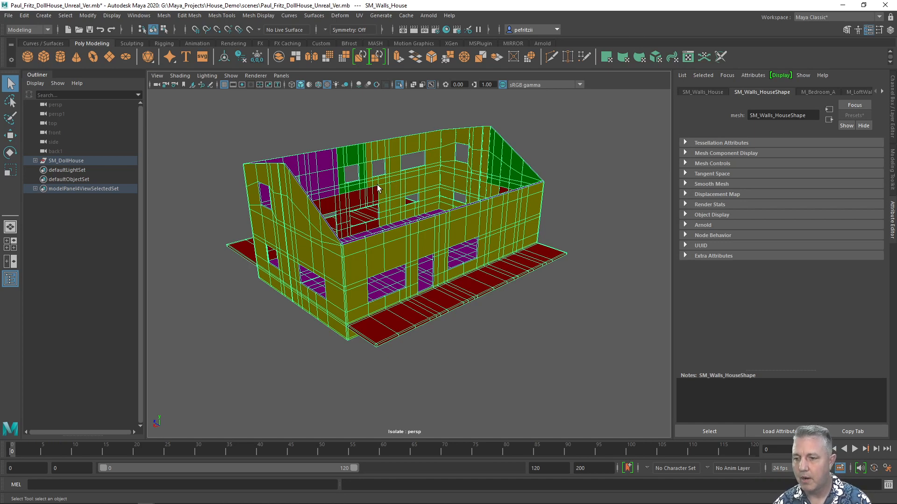
{"action": "left_click_drag", "start_coordinate": [377, 184], "coordinate": [355, 192], "text": "alt"}
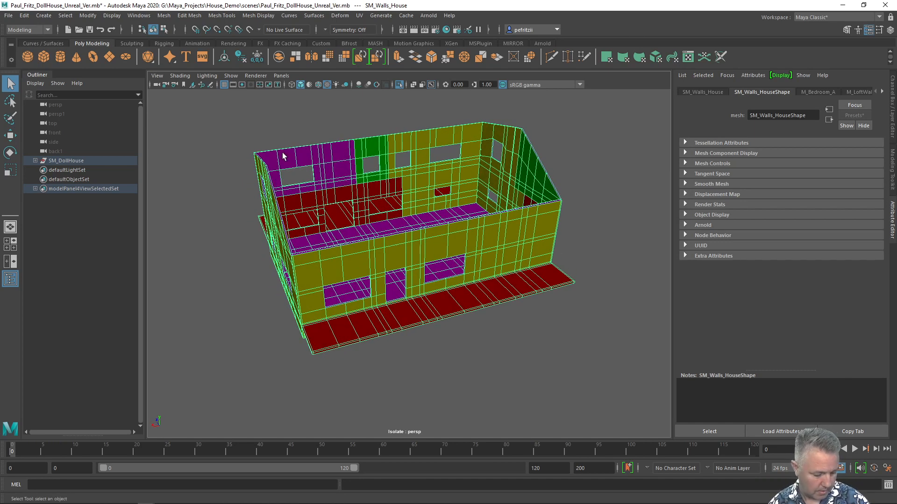
{"action": "key", "text": "ctrl+1"}
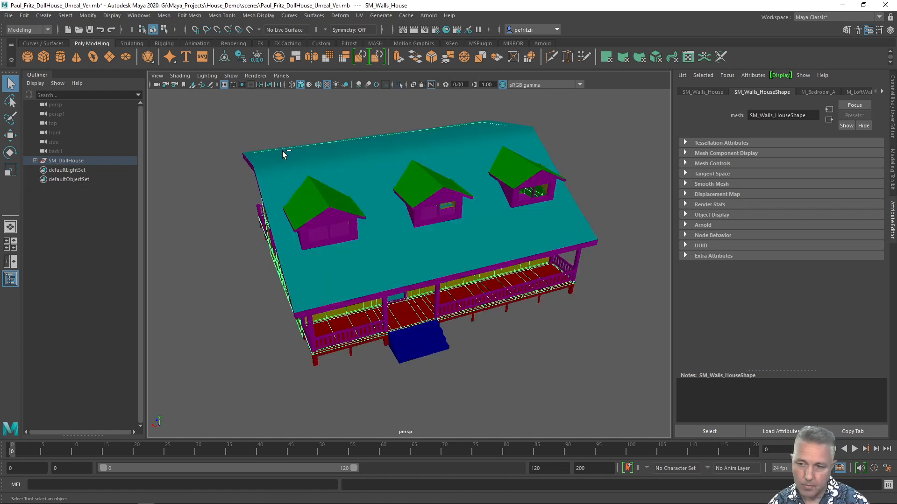
Temporarily hide the main roof to examine the interior rooms, then unhide it.
{"action": "left_click", "coordinate": [296, 176]}
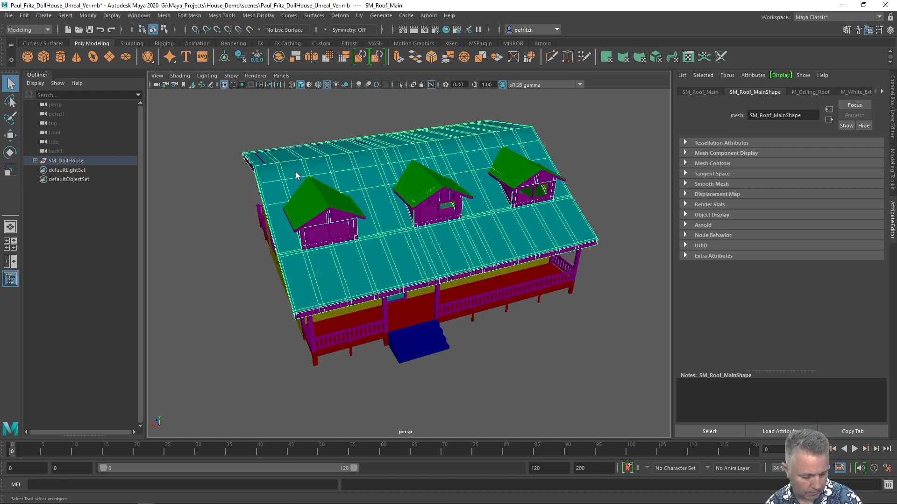
{"action": "key", "text": "ctrl+h"}
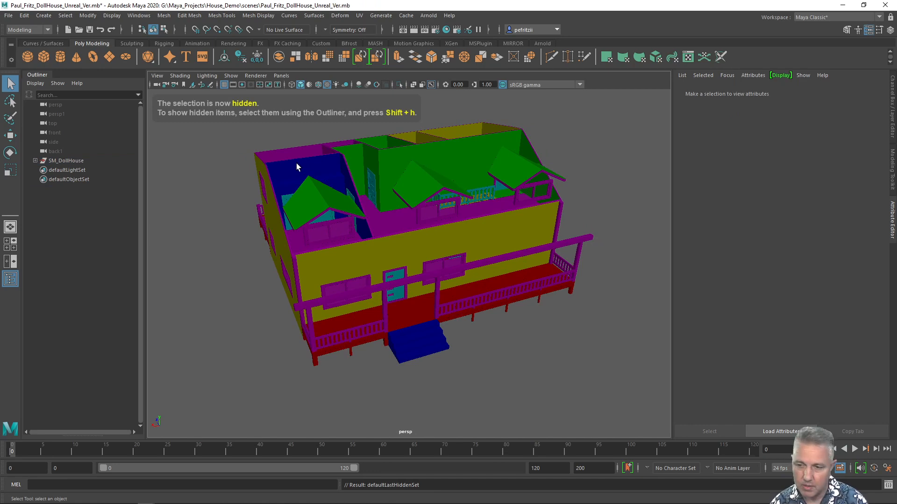
{"action": "left_click_drag", "start_coordinate": [296, 164], "coordinate": [340, 181], "text": "alt"}
{"action": "scroll", "coordinate": [382, 195], "scroll_direction": "up", "scroll_amount": 3}
{"action": "scroll", "coordinate": [364, 168], "scroll_direction": "down", "scroll_amount": 2}
{"action": "left_click_drag", "start_coordinate": [395, 182], "coordinate": [346, 127], "text": "alt"}
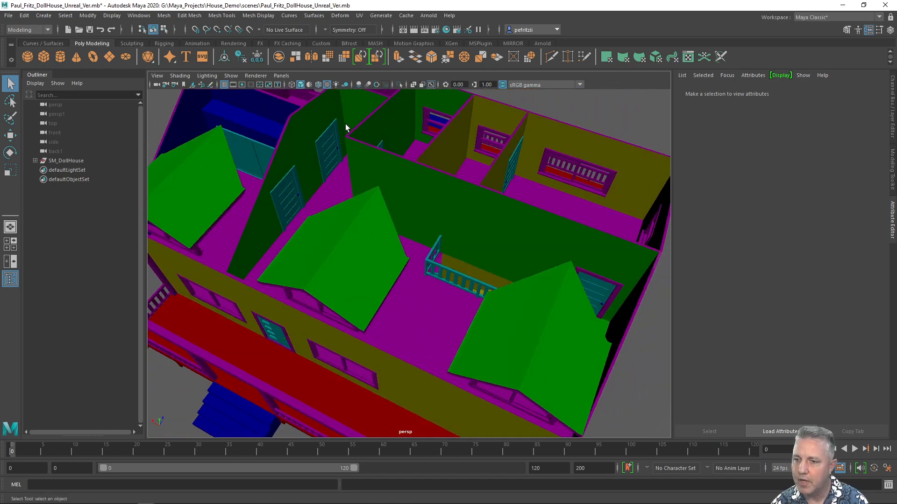
{"action": "mouse_move", "coordinate": [385, 174]}
{"action": "left_mouse_down", "text": "alt"}
{"action": "mouse_move", "coordinate": [340, 143]}
{"action": "mouse_move", "coordinate": [390, 159]}
{"action": "left_mouse_up", "text": "alt"}
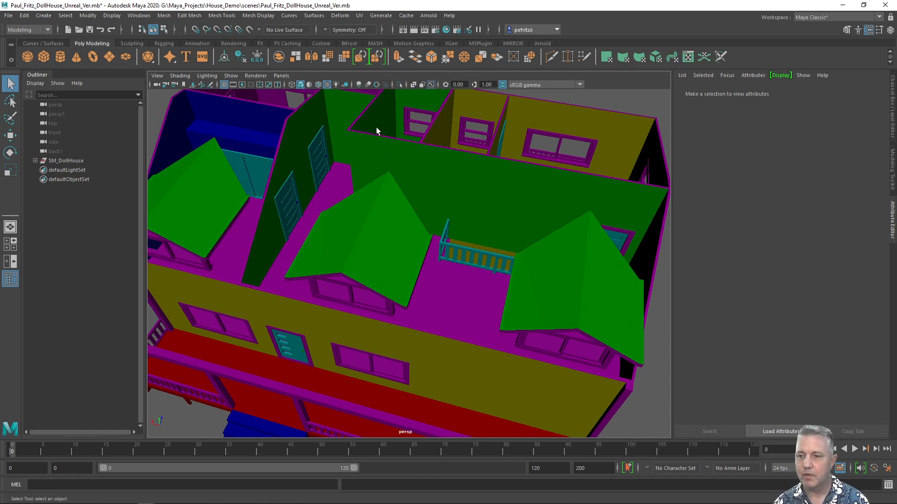
{"action": "mouse_move", "coordinate": [366, 144]}
{"action": "left_mouse_down", "text": "alt"}
{"action": "mouse_move", "coordinate": [391, 146]}
{"action": "mouse_move", "coordinate": [399, 159]}
{"action": "mouse_move", "coordinate": [380, 155]}
{"action": "left_mouse_up", "text": "alt"}
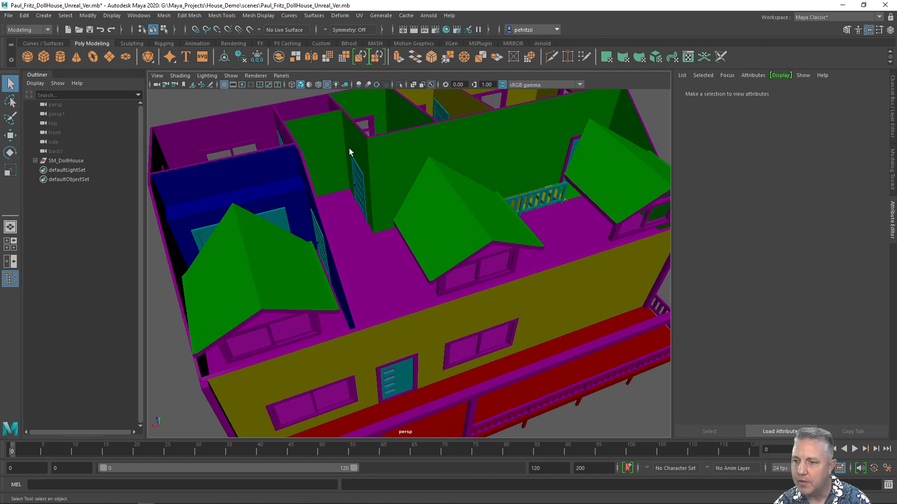
{"action": "left_click_drag", "start_coordinate": [402, 157], "coordinate": [333, 123], "text": "alt"}
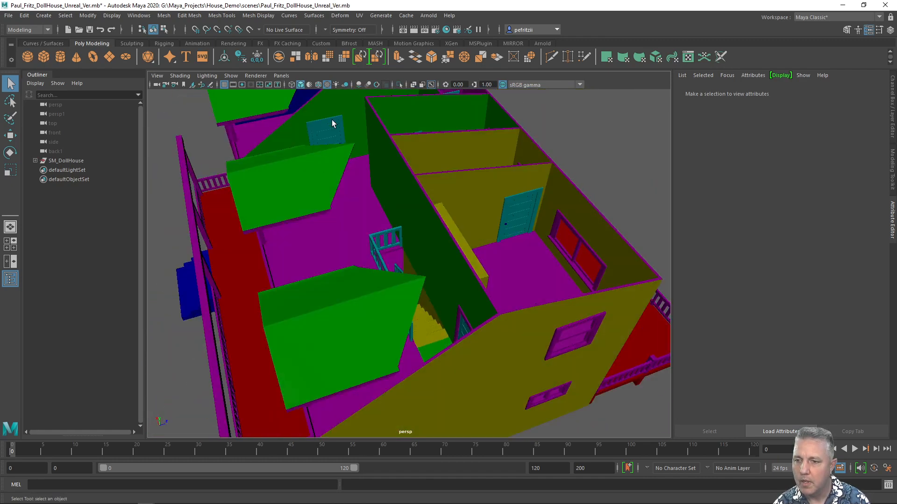
{"action": "left_click_drag", "start_coordinate": [326, 154], "coordinate": [408, 208], "text": "alt"}
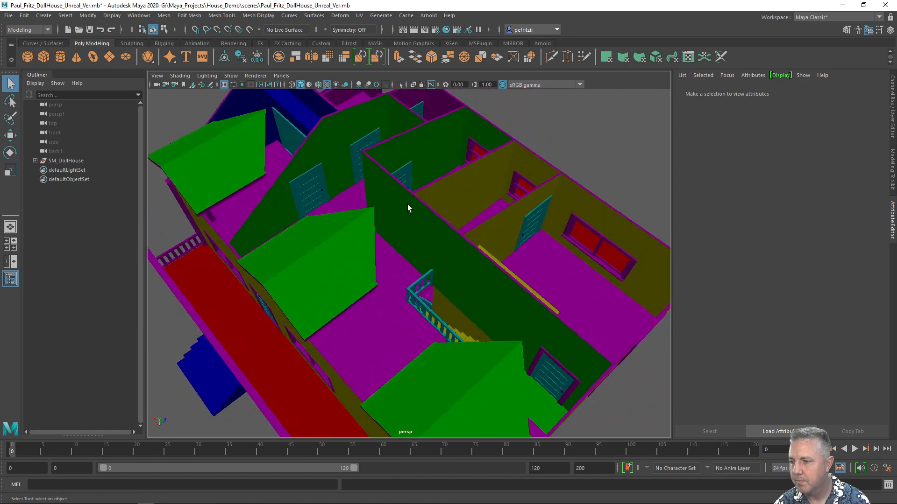
{"action": "right_click_drag", "start_coordinate": [434, 192], "coordinate": [372, 211], "text": "alt"}
{"action": "left_click_drag", "start_coordinate": [372, 211], "coordinate": [422, 211], "text": "alt"}
{"action": "scroll", "coordinate": [411, 214], "scroll_direction": "up", "scroll_amount": 3}
{"action": "left_click_drag", "start_coordinate": [363, 208], "coordinate": [378, 180], "text": "alt"}
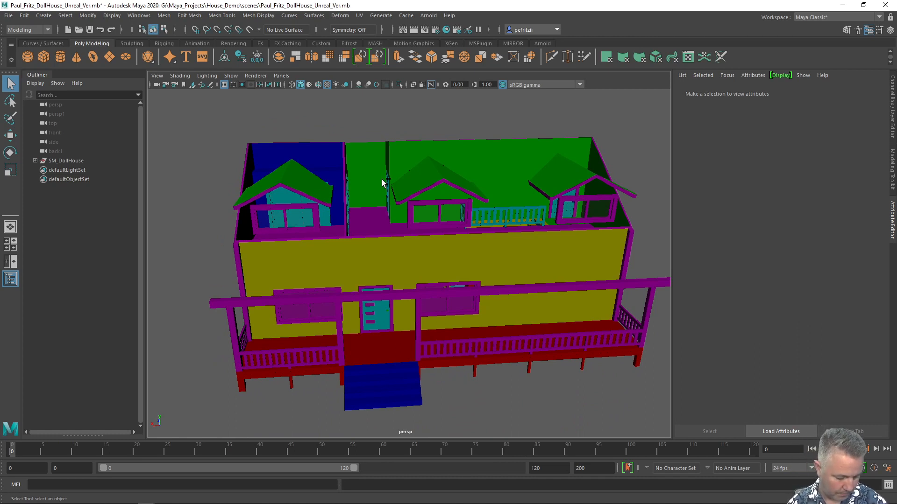
{"action": "key", "text": "ctrl+shift+h"}
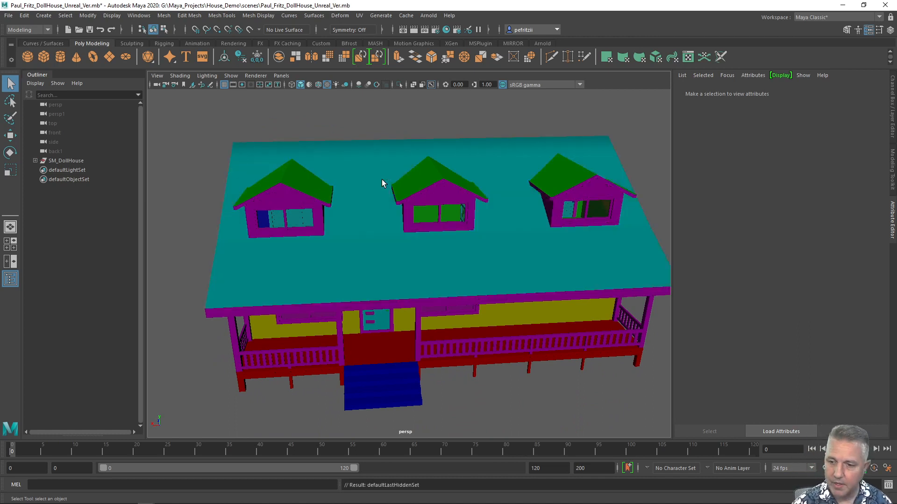
Select the SM_DollHouse group and delete its construction history.
{"action": "left_click_drag", "start_coordinate": [284, 170], "coordinate": [310, 159], "text": "alt"}
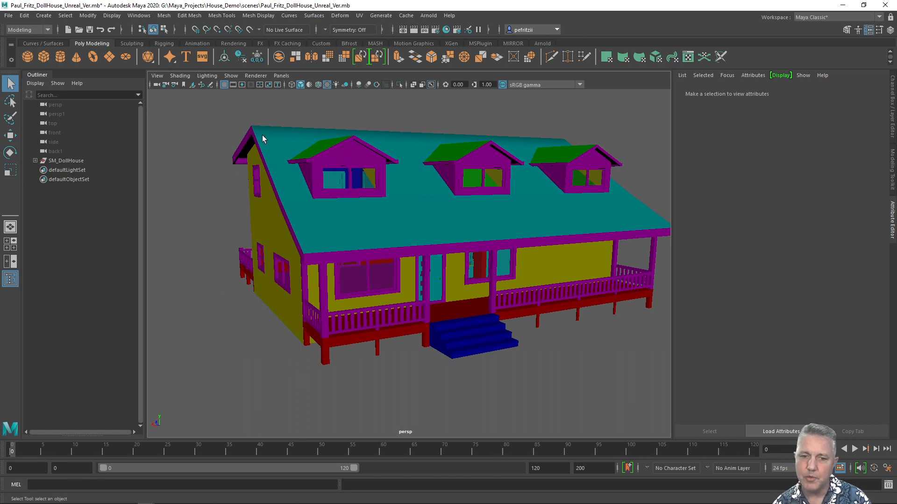
{"action": "scroll", "coordinate": [262, 135], "scroll_direction": "down", "scroll_amount": 2}
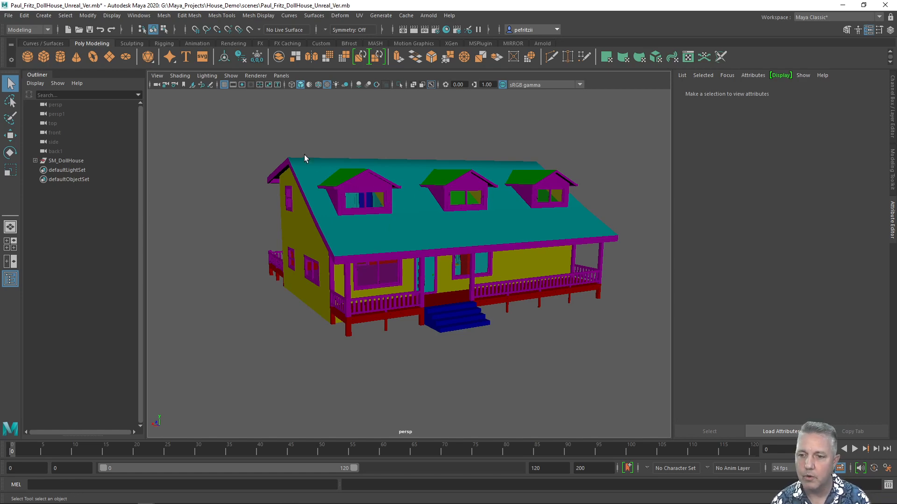
{"action": "left_click", "coordinate": [59, 162]}
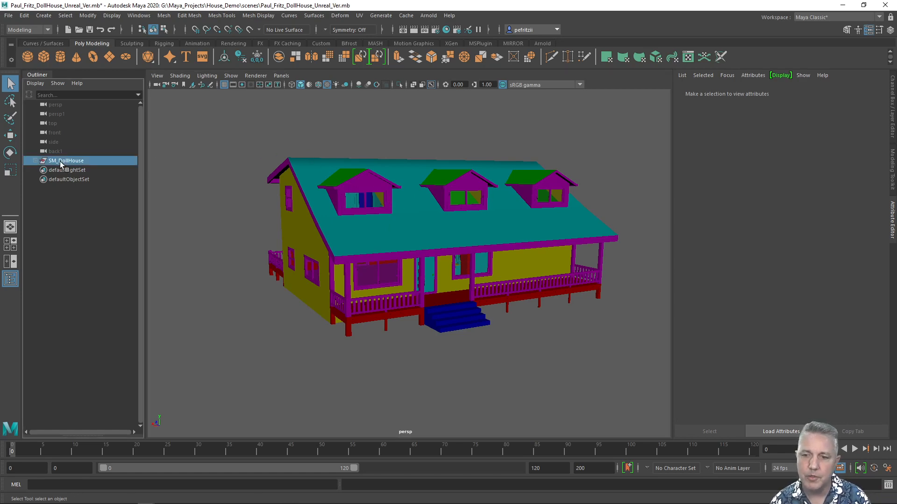
{"action": "left_click", "coordinate": [26, 15]}
{"action": "mouse_move", "coordinate": [70, 130]}
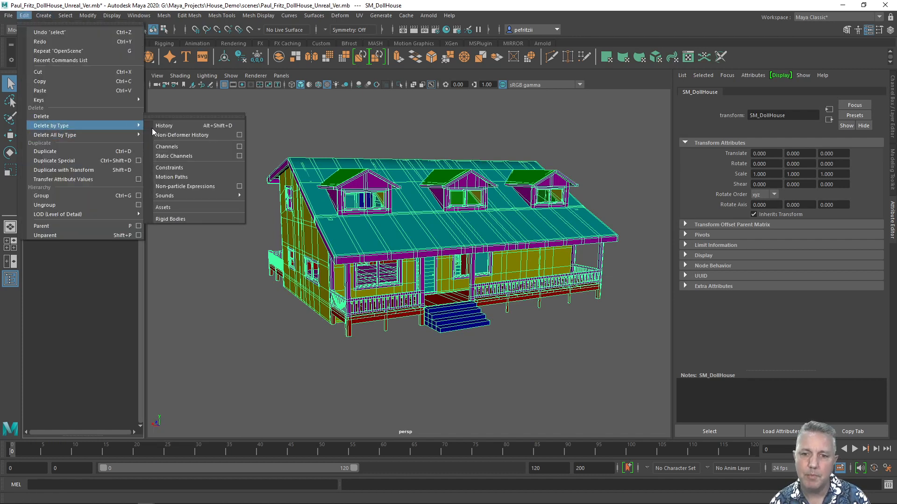
{"action": "left_click", "coordinate": [168, 133]}
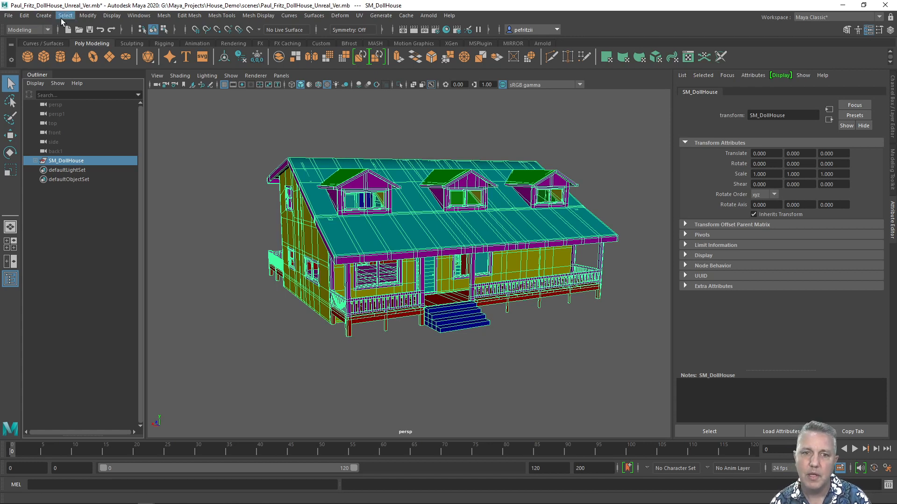
Freeze the transformations of the selected SM_DollHouse group.
{"action": "left_click", "coordinate": [92, 18]}
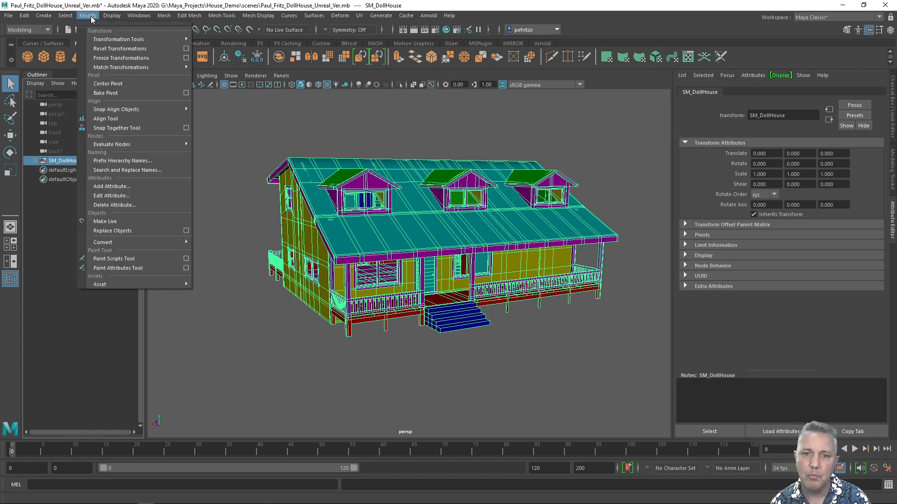
{"action": "left_click", "coordinate": [110, 58]}
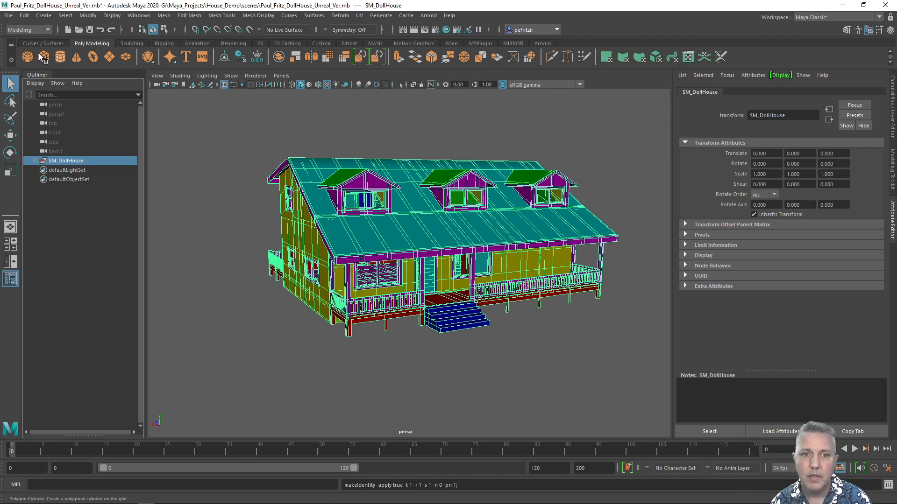
Open Export Selection and browse to the scenes folder of G:\Maya_Projects\House_Demo.
{"action": "left_click", "coordinate": [21, 17]}
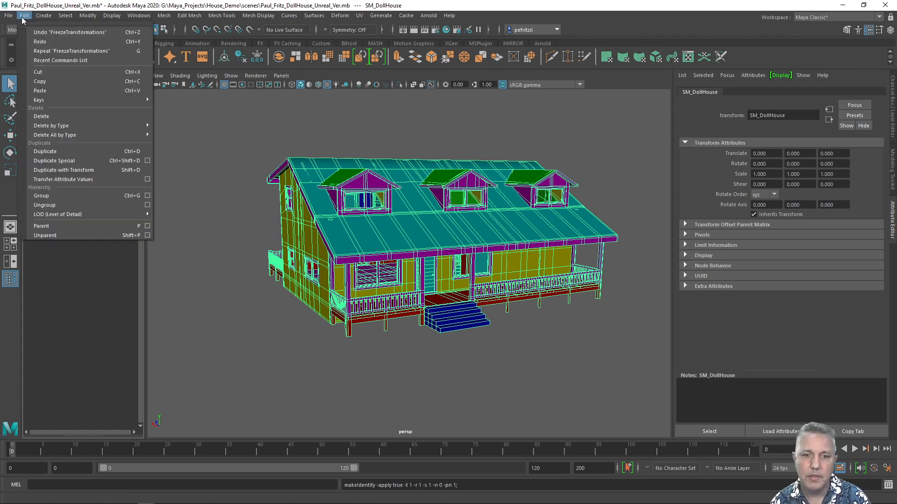
{"action": "mouse_move", "coordinate": [14, 18]}
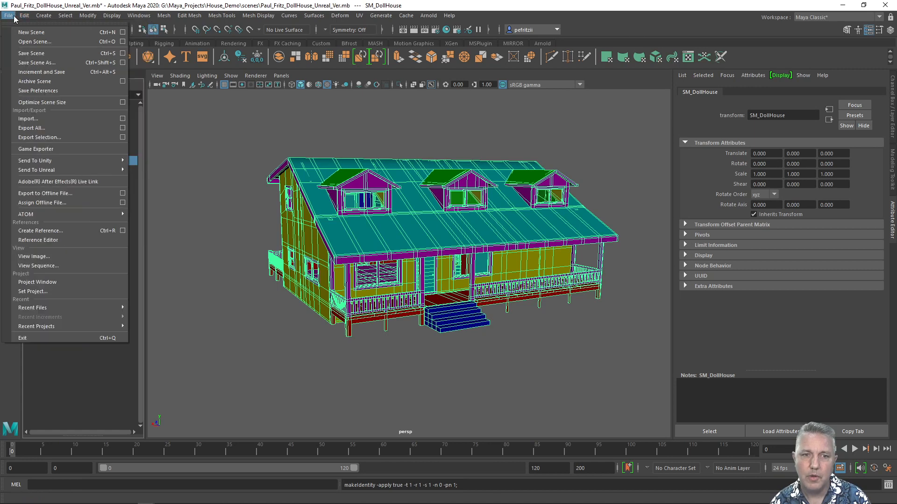
{"action": "left_click", "coordinate": [36, 137]}
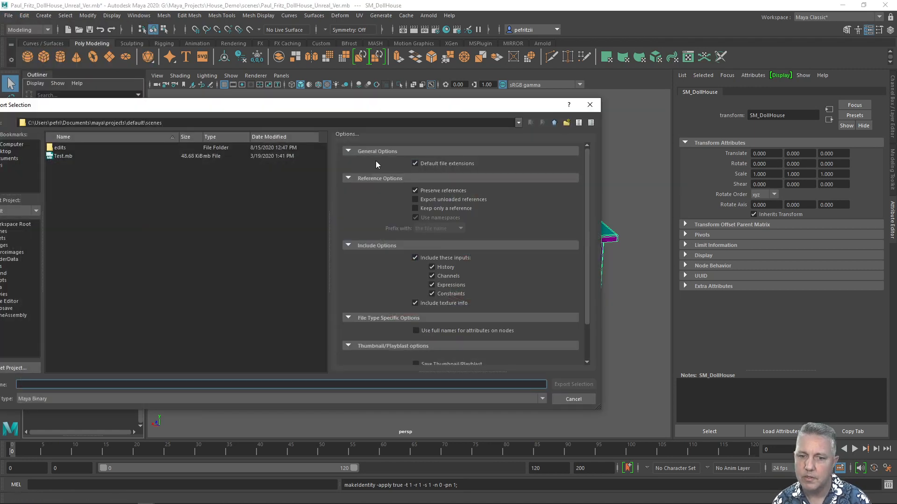
{"action": "left_click_drag", "start_coordinate": [267, 108], "coordinate": [366, 64]}
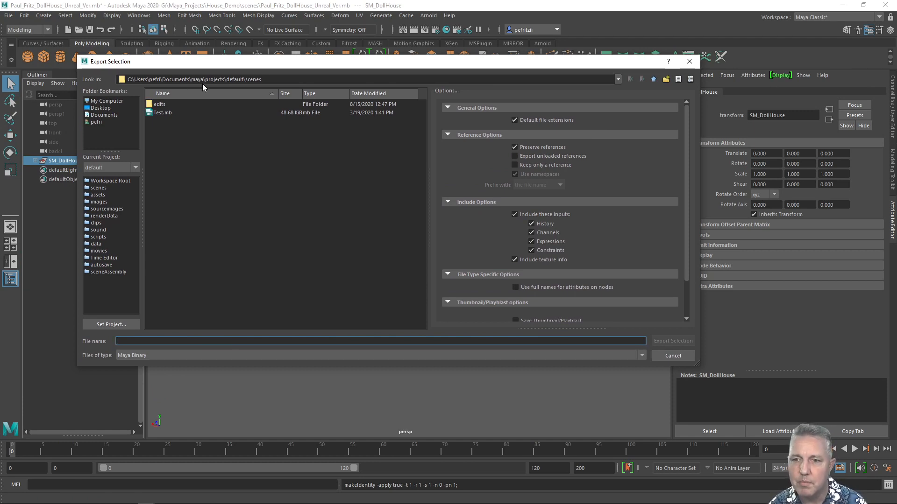
{"action": "left_click", "coordinate": [105, 102]}
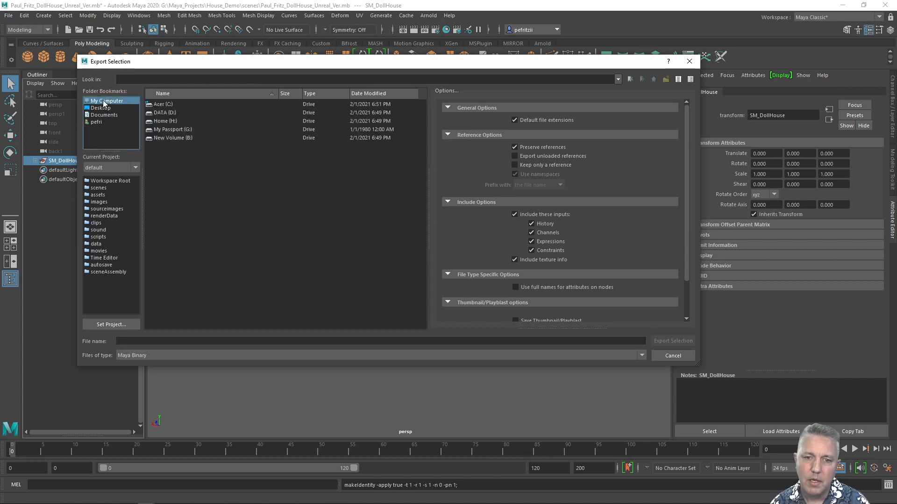
{"action": "double_click", "coordinate": [164, 130]}
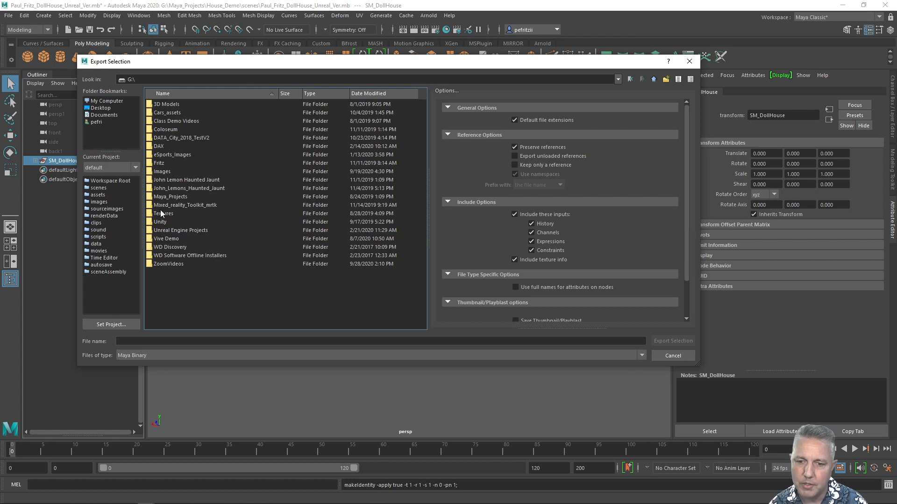
{"action": "double_click", "coordinate": [159, 197]}
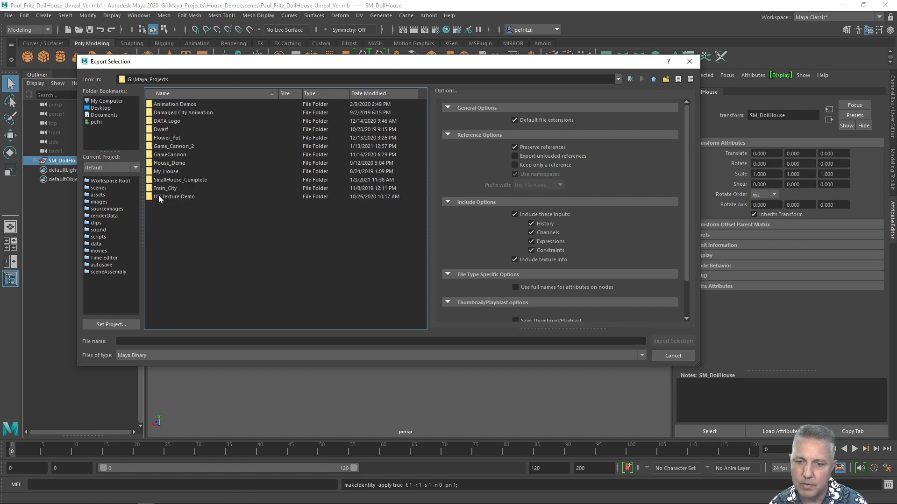
{"action": "double_click", "coordinate": [155, 164]}
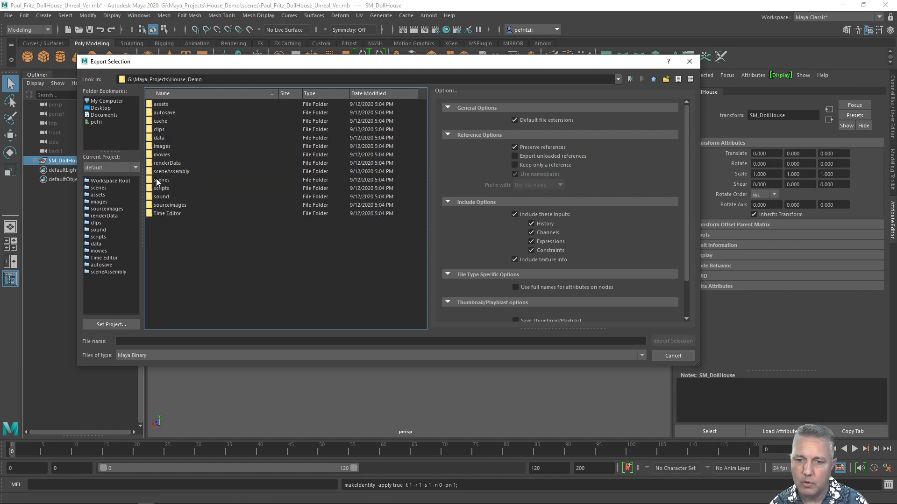
{"action": "double_click", "coordinate": [161, 180]}
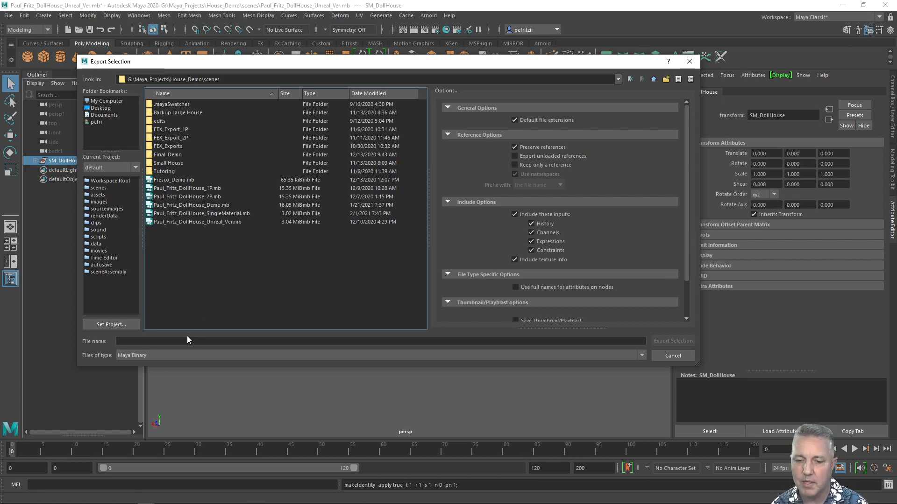
Set the export file type to FBX export.
{"action": "left_click", "coordinate": [192, 356]}
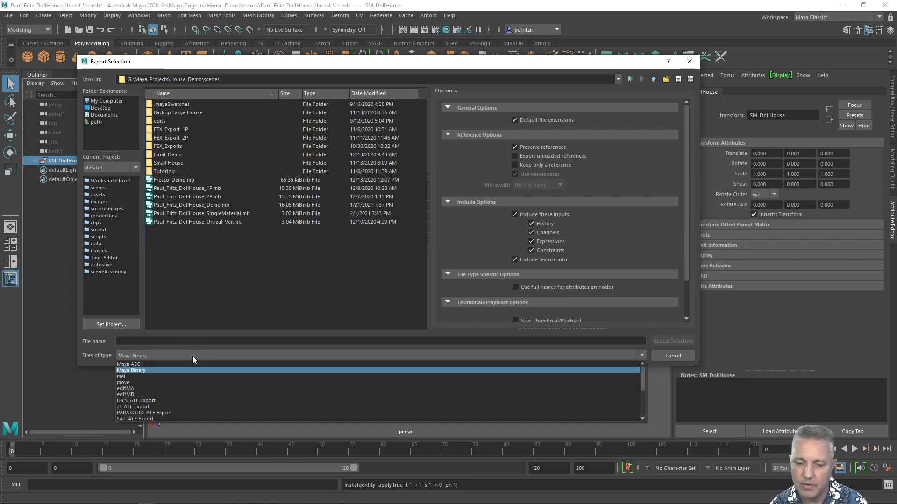
{"action": "scroll", "coordinate": [156, 385], "scroll_direction": "down", "scroll_amount": 1}
{"action": "scroll", "coordinate": [156, 386], "scroll_direction": "down", "scroll_amount": 3}
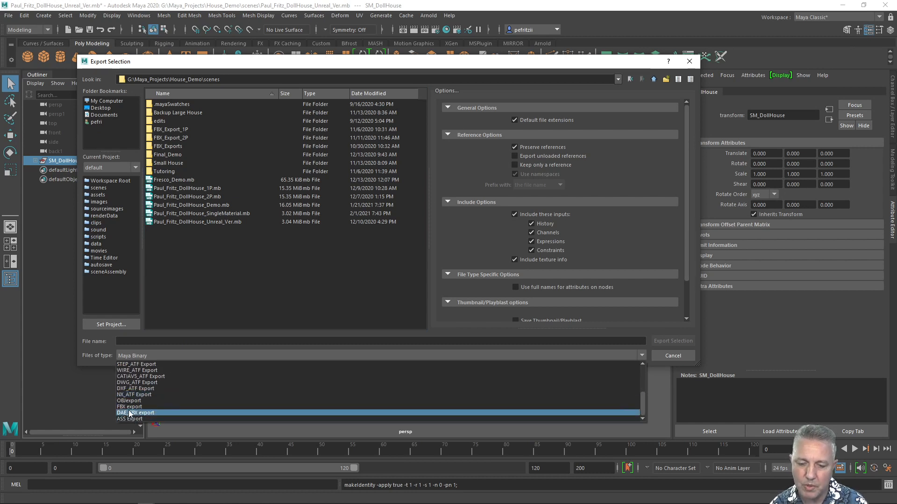
{"action": "left_click", "coordinate": [131, 407]}
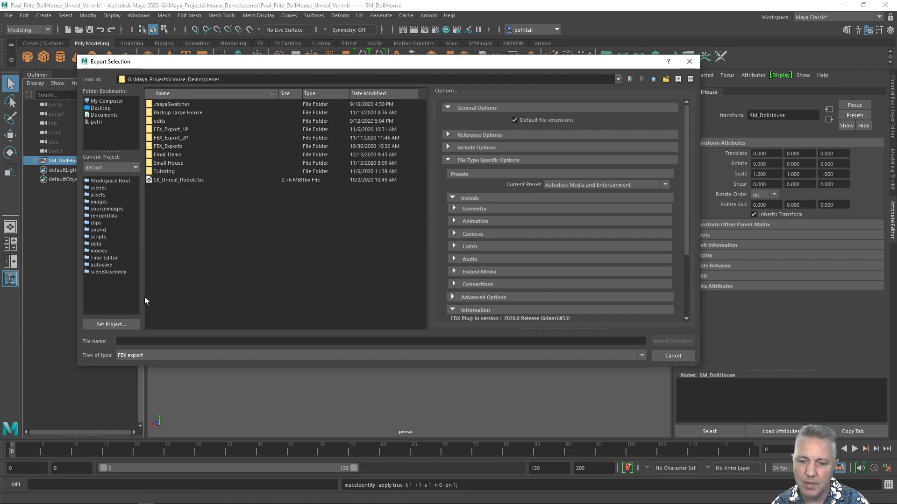
Name the export file House_Unreal_Engine_Ver, export the selection, and close the warnings dialog.
{"action": "left_click", "coordinate": [128, 341]}
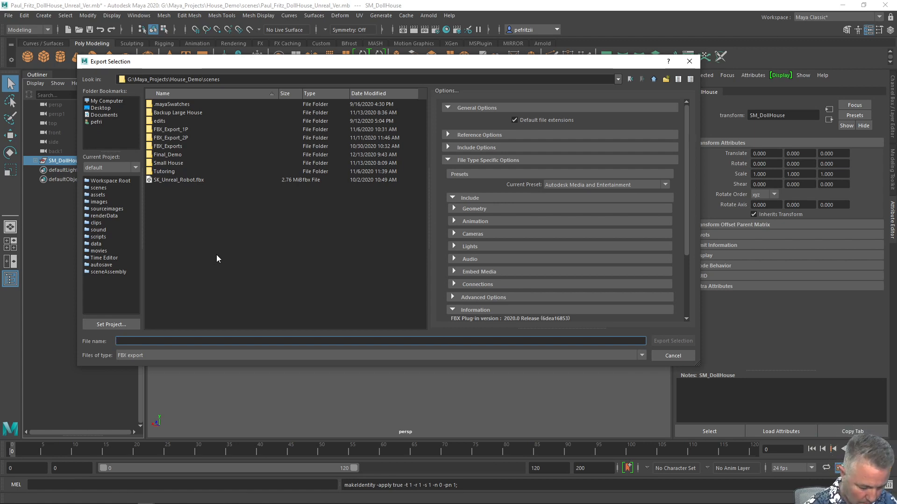
{"action": "type", "text": "SM"}
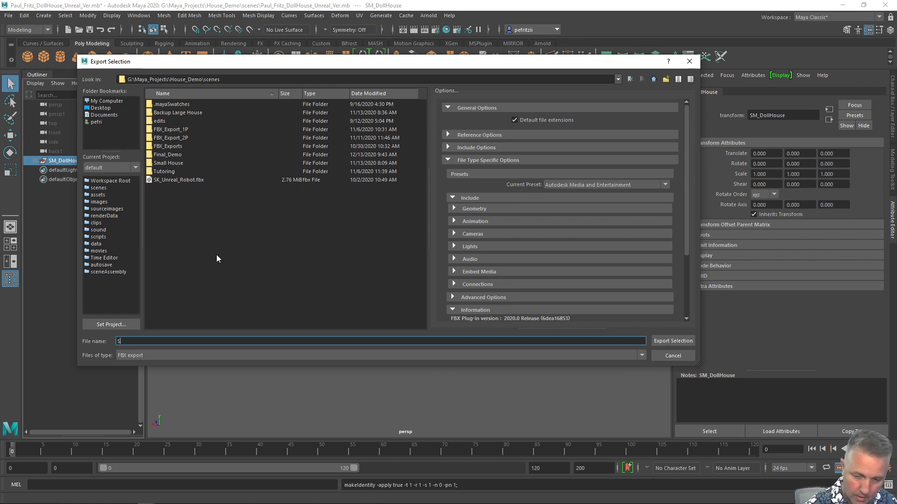
{"action": "key", "text": "BackSpace"}
{"action": "key", "text": "BackSpace"}
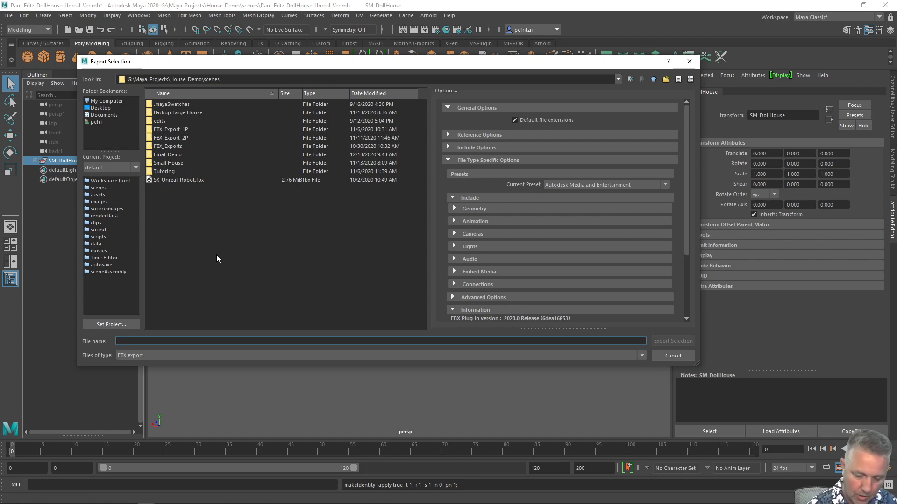
{"action": "type", "text": "House"}
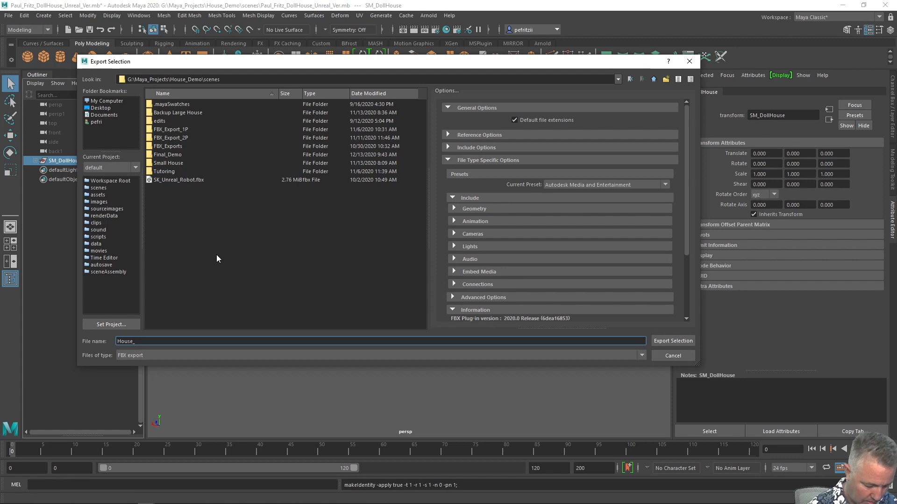
{"action": "type", "text": "_Unre"}
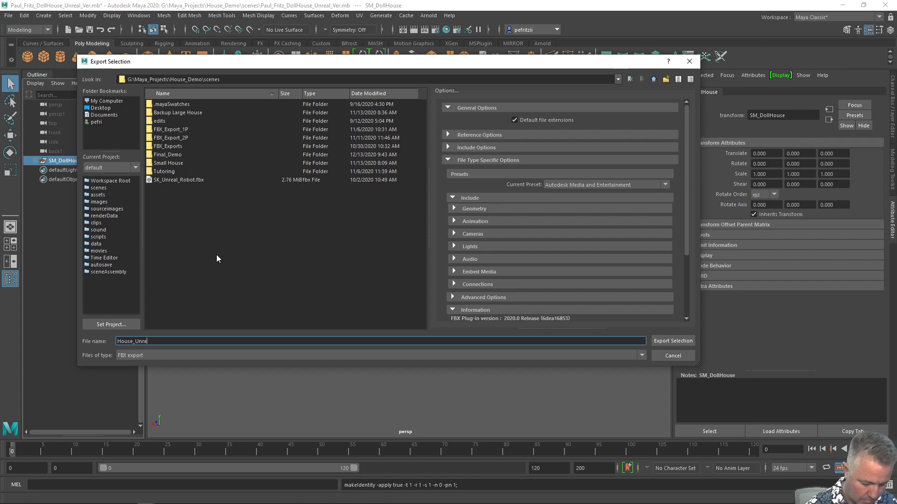
{"action": "type", "text": "al-Engine"}
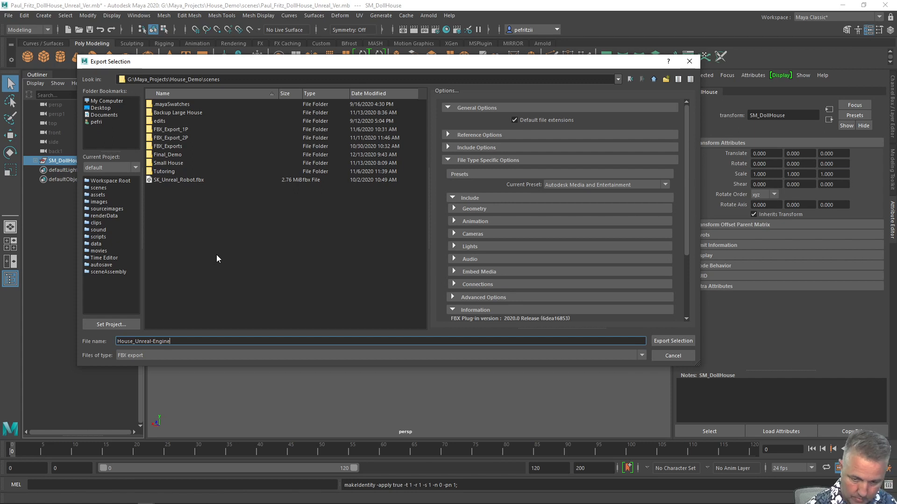
{"action": "key", "text": "BackSpace"}
{"action": "key", "text": "BackSpace"}
{"action": "key", "text": "BackSpace"}
{"action": "key", "text": "BackSpace"}
{"action": "key", "text": "BackSpace"}
{"action": "key", "text": "BackSpace"}
{"action": "key", "text": "BackSpace"}
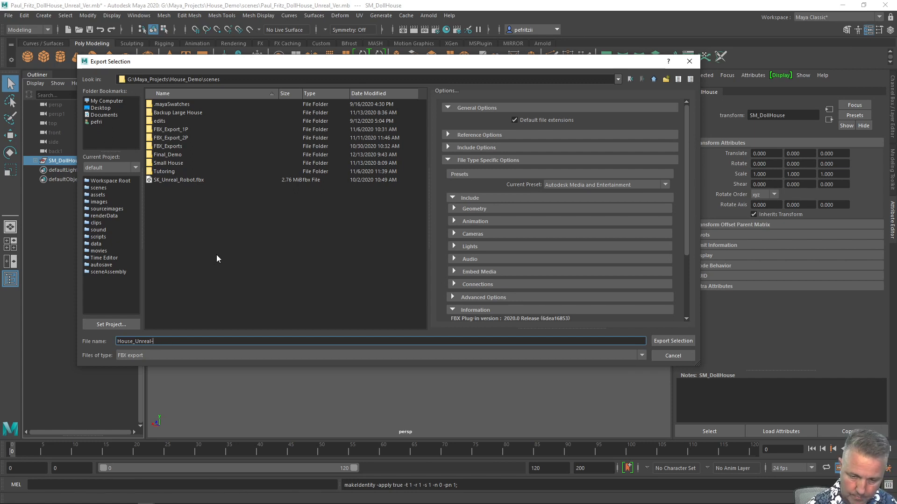
{"action": "type", "text": "_Ver"}
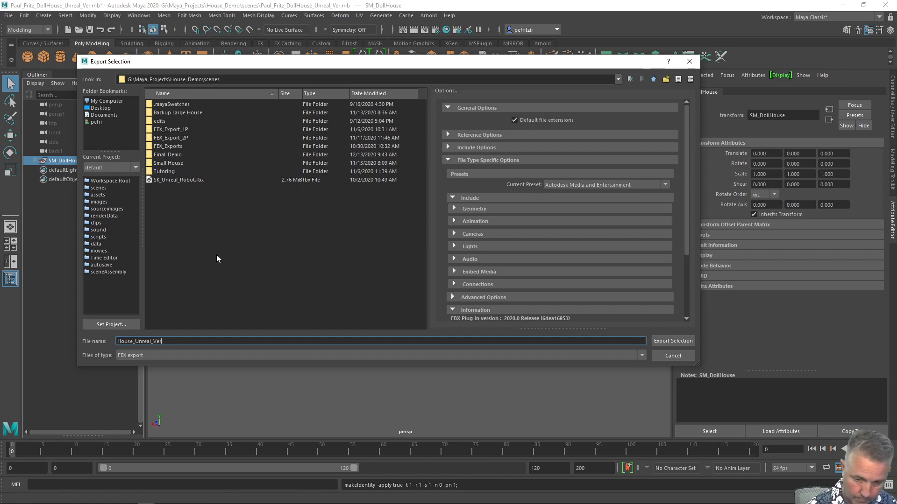
{"action": "key", "text": "BackSpace"}
{"action": "key", "text": "BackSpace"}
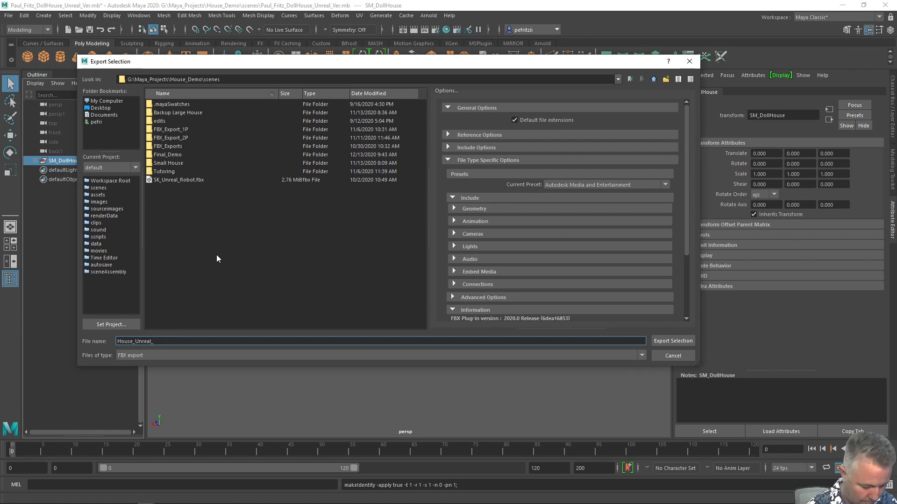
{"action": "type", "text": "Engine"}
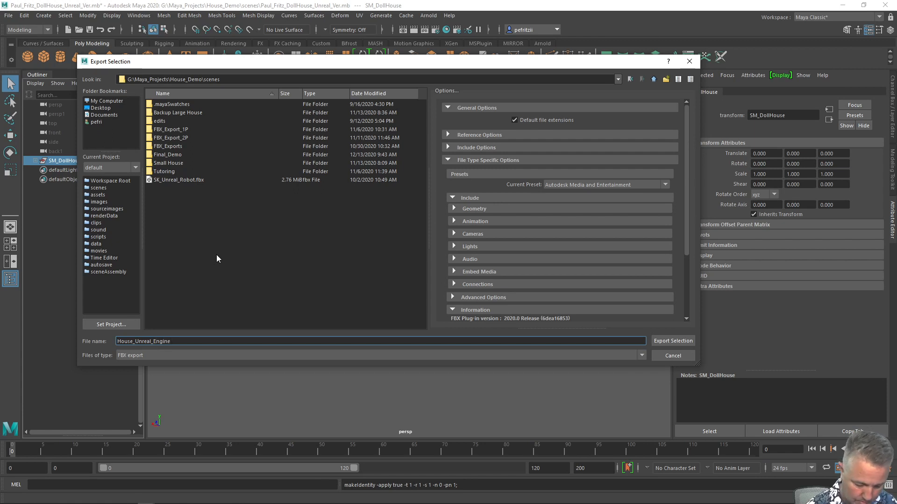
{"action": "type", "text": "_Ver"}
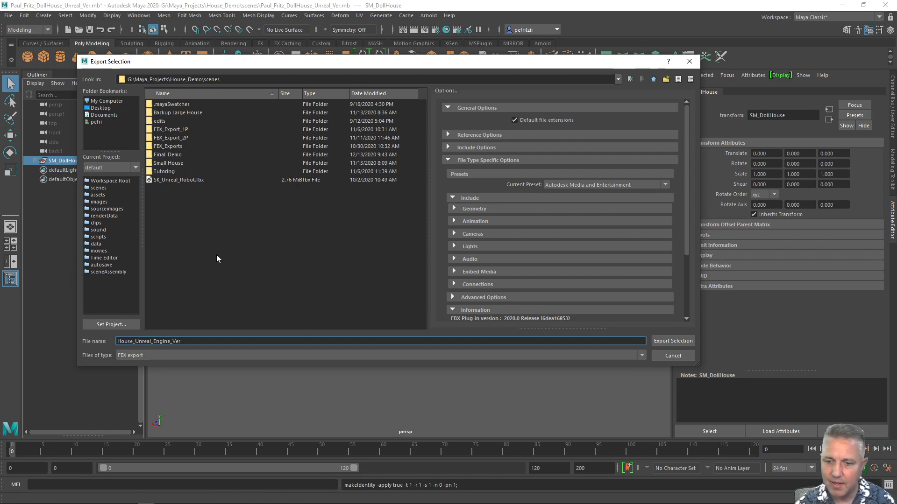
{"action": "left_click", "coordinate": [661, 341]}
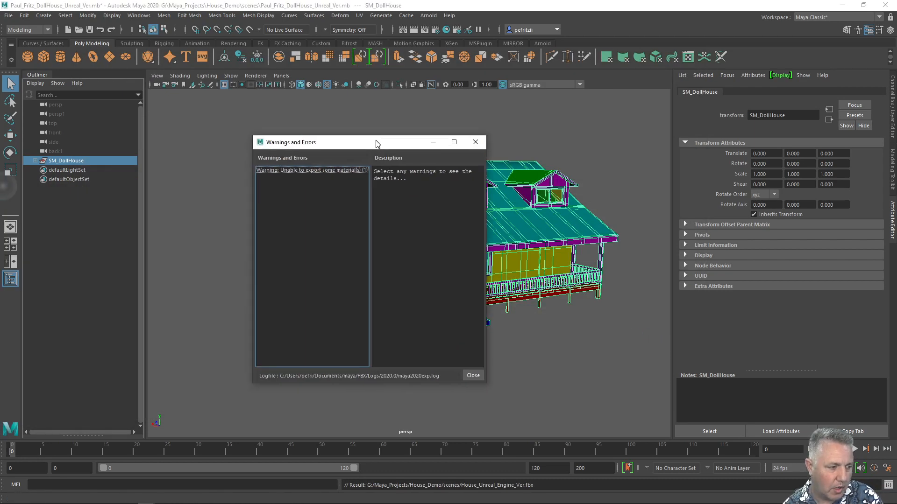
{"action": "left_click_drag", "start_coordinate": [376, 142], "coordinate": [358, 150]}
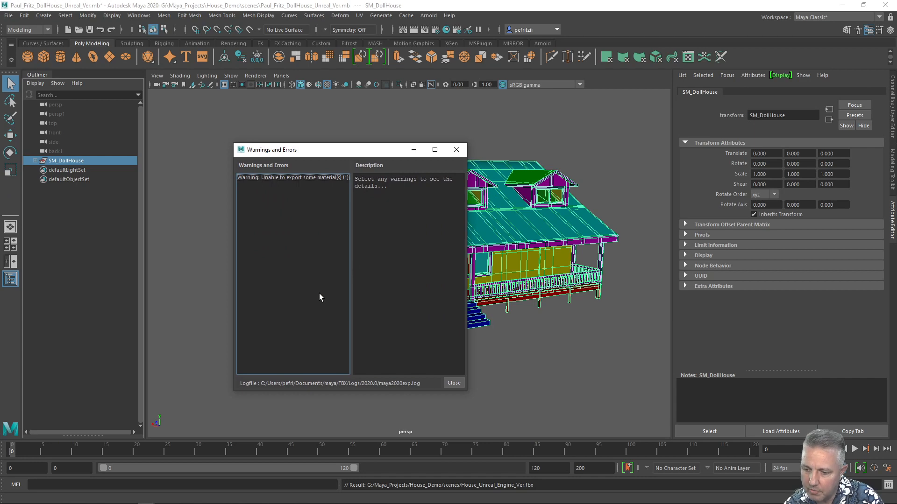
{"action": "left_click", "coordinate": [453, 383]}
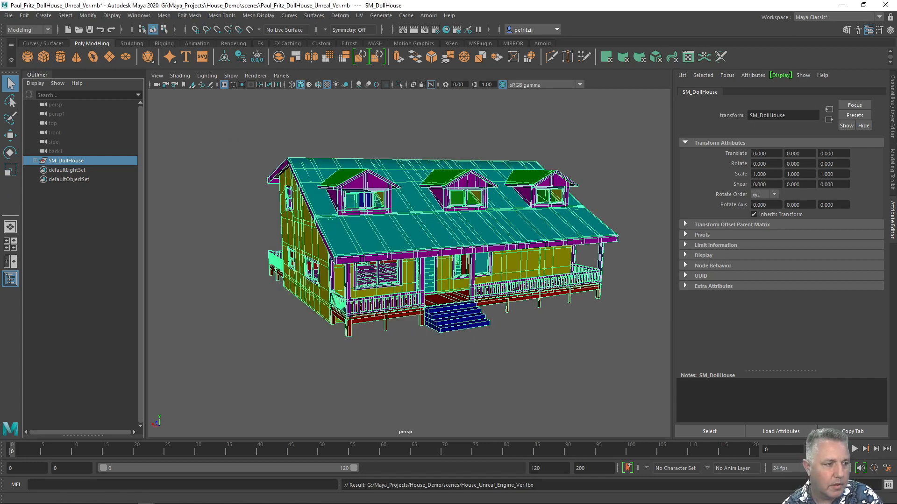
Open the Hypershade, clear the graph, and graph the M_Steps_Back material with its input and output connections.
{"action": "left_click_drag", "start_coordinate": [0, 109], "coordinate": [439, 65]}
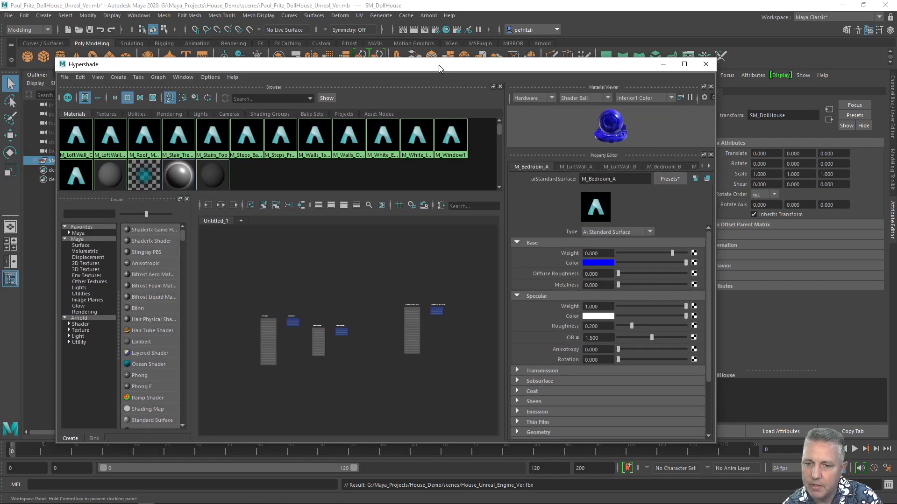
{"action": "scroll", "coordinate": [247, 168], "scroll_direction": "down", "scroll_amount": 1}
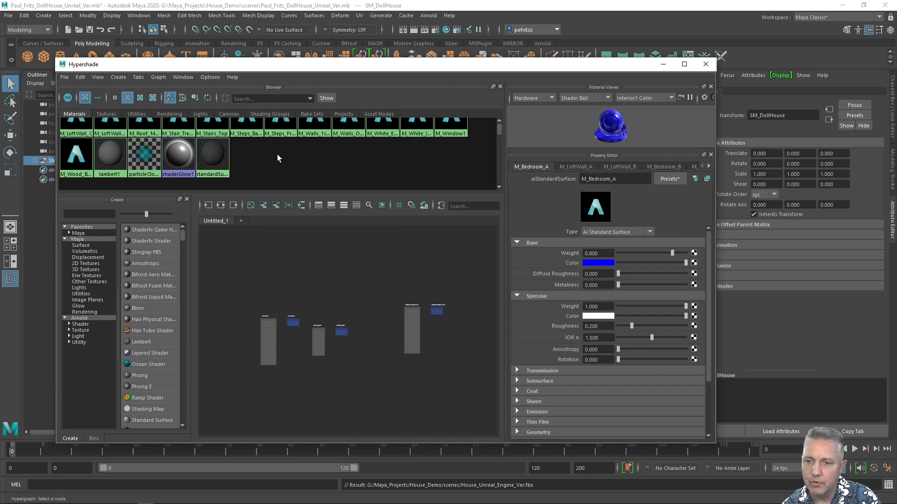
{"action": "scroll", "coordinate": [278, 154], "scroll_direction": "up", "scroll_amount": 1}
{"action": "left_click", "coordinate": [246, 148]}
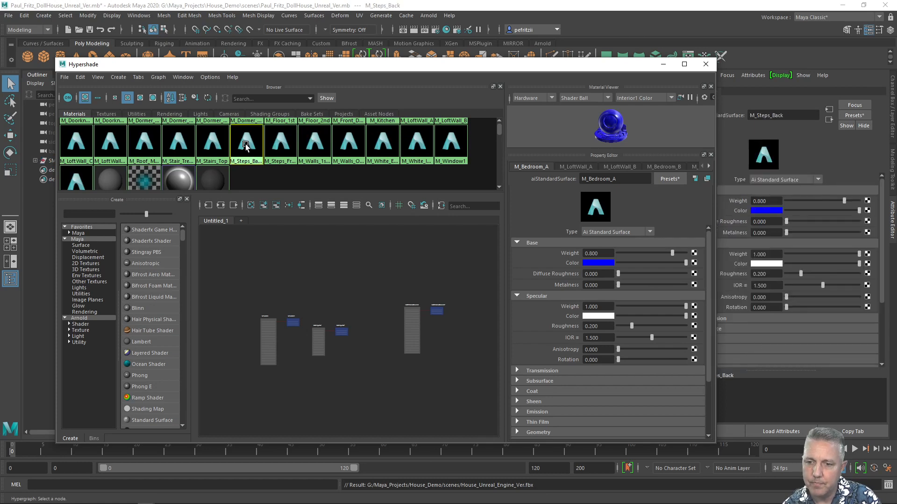
{"action": "left_click", "coordinate": [250, 206]}
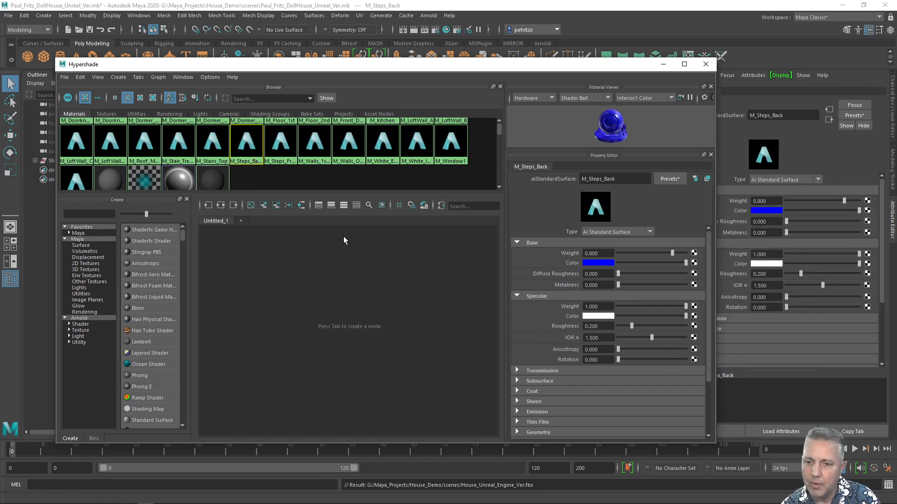
{"action": "left_click_drag", "start_coordinate": [246, 142], "coordinate": [275, 281]}
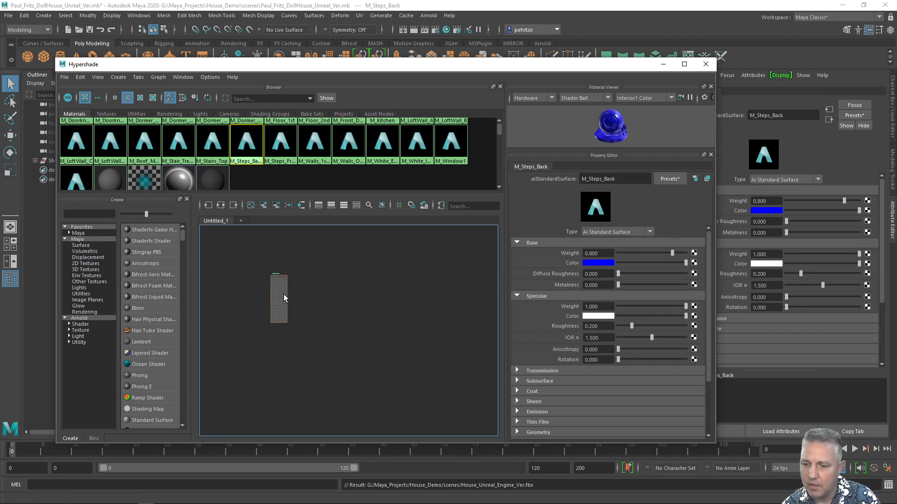
{"action": "middle_click_drag", "start_coordinate": [314, 295], "coordinate": [376, 312], "text": "alt"}
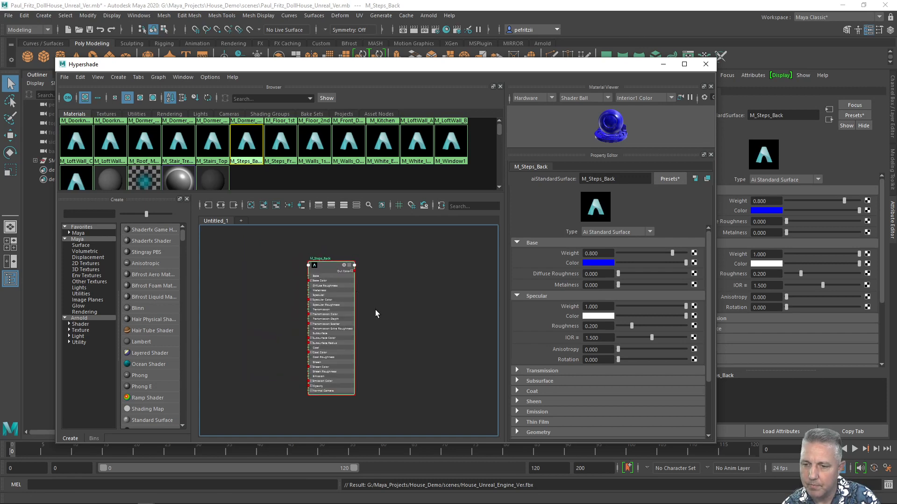
{"action": "left_click", "coordinate": [223, 206]}
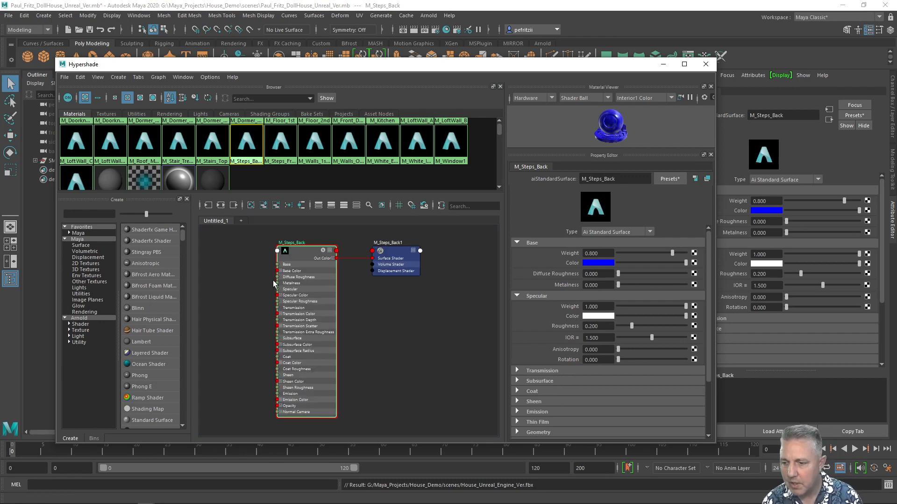
Switch the graph between input-and-output and input-only connection views to examine the M_Steps_Back material network.
{"action": "left_click", "coordinate": [307, 254]}
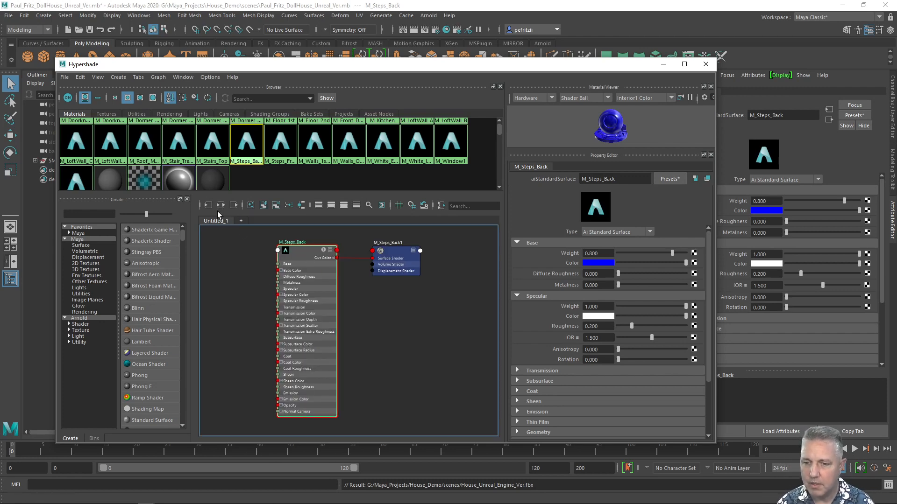
{"action": "left_click", "coordinate": [221, 206]}
{"action": "scroll", "coordinate": [287, 298], "scroll_direction": "down", "scroll_amount": 4}
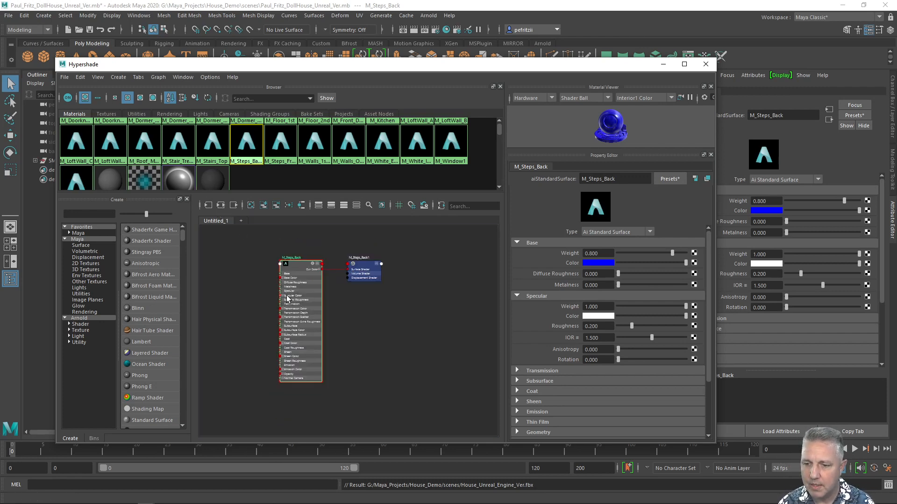
{"action": "scroll", "coordinate": [287, 297], "scroll_direction": "up", "scroll_amount": 4}
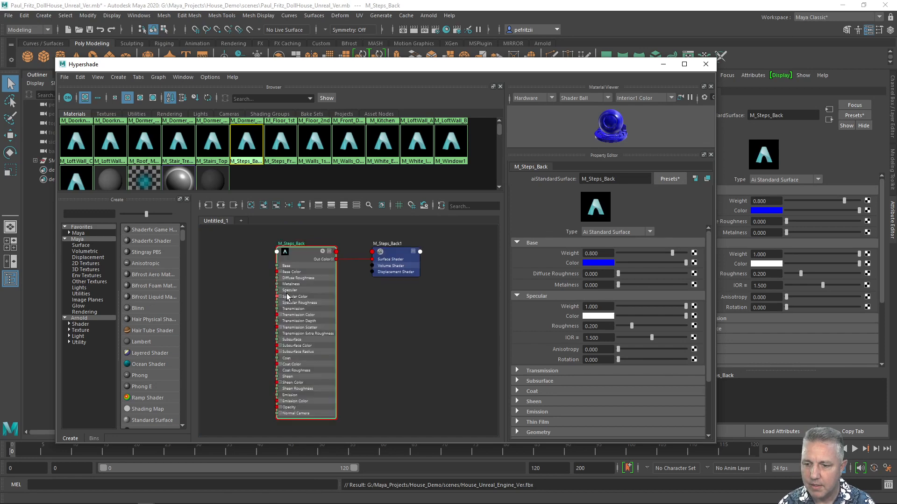
{"action": "left_click", "coordinate": [208, 206]}
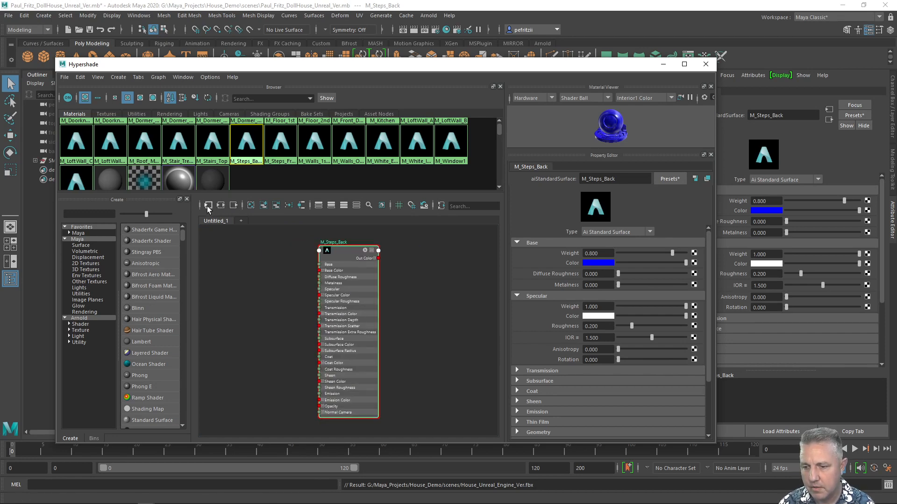
{"action": "left_click", "coordinate": [351, 258]}
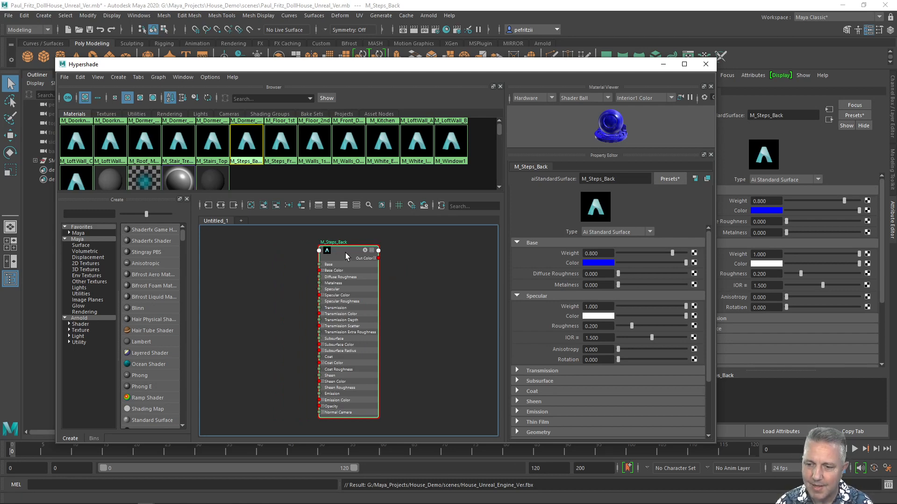
Restore the input-and-output connections view and select the M_Steps_Back1 shading group to inspect its attributes.
{"action": "left_click", "coordinate": [222, 206]}
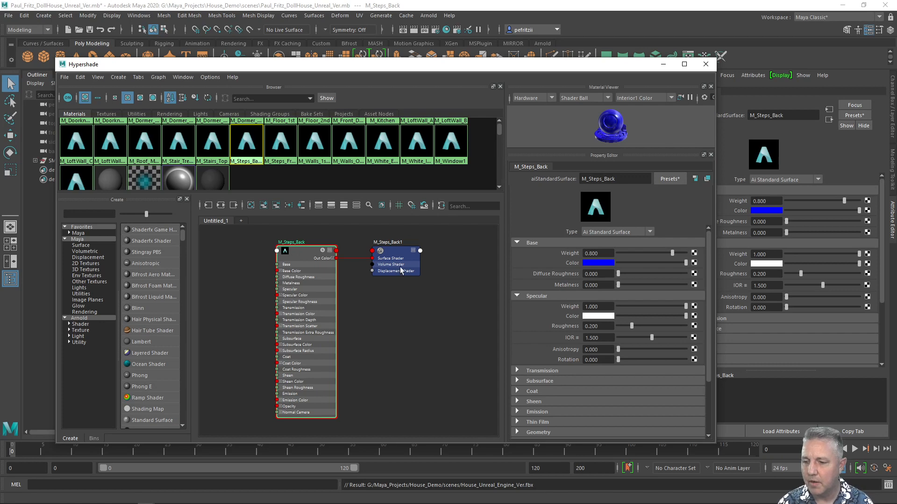
{"action": "scroll", "coordinate": [389, 250], "scroll_direction": "up", "scroll_amount": 2}
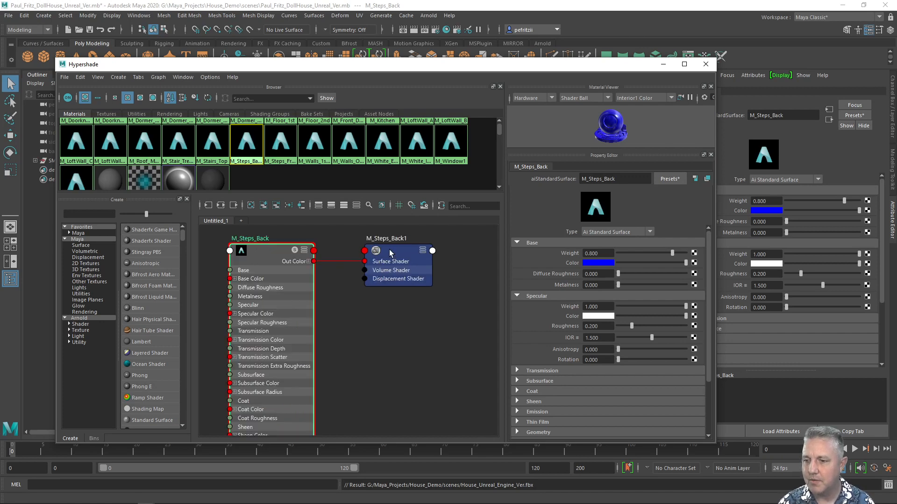
{"action": "left_click", "coordinate": [391, 253]}
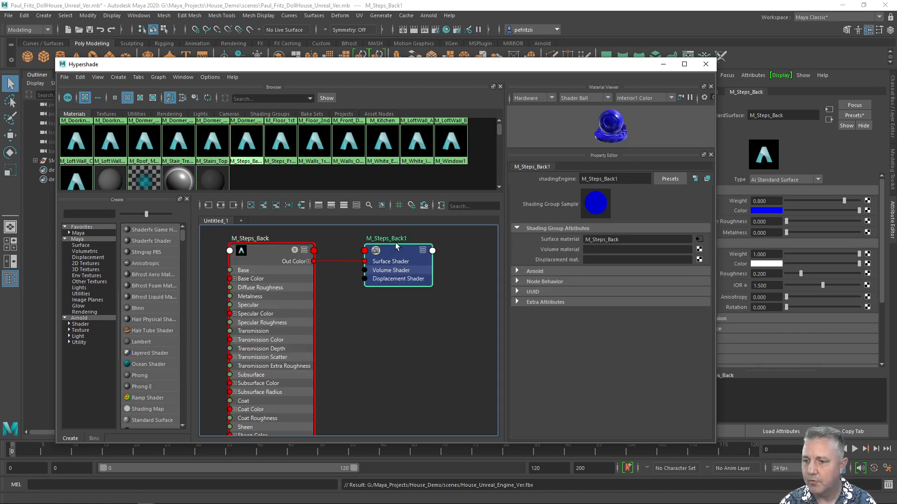